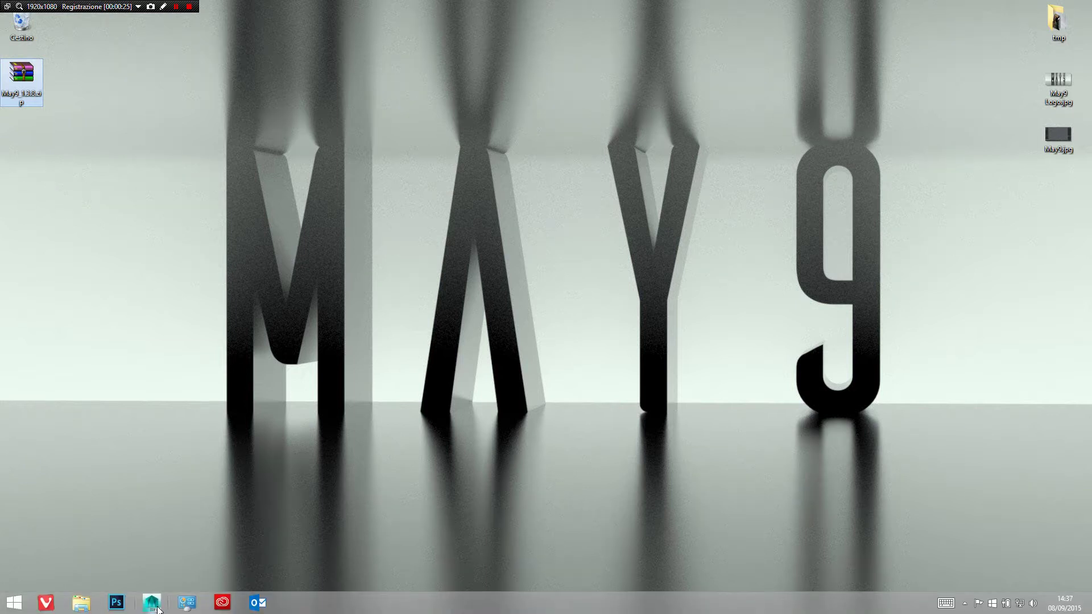
Step: Switch to Autodesk Maya and create a polygon sphere above the grid
left_click(158, 609)
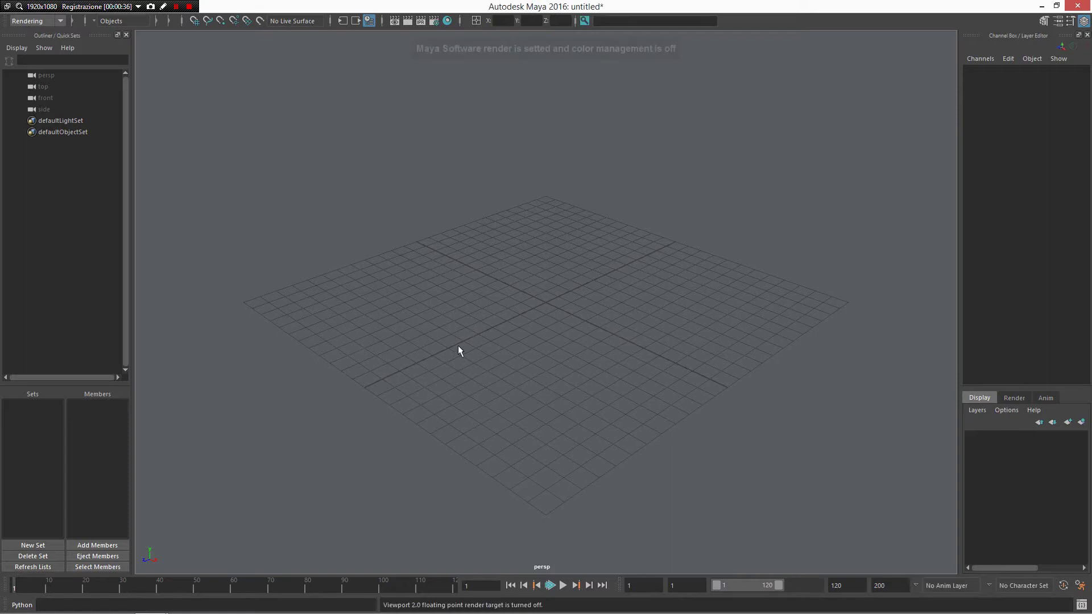
left_click_drag(565, 318, 546, 302, "alt")
right_click_drag(546, 302, 495, 262, "shift")
left_click_drag(474, 301, 539, 293)
left_click(718, 302)
left_click_drag(719, 301, 675, 158, "alt")
middle_click_drag(411, 177, 422, 214, "alt")
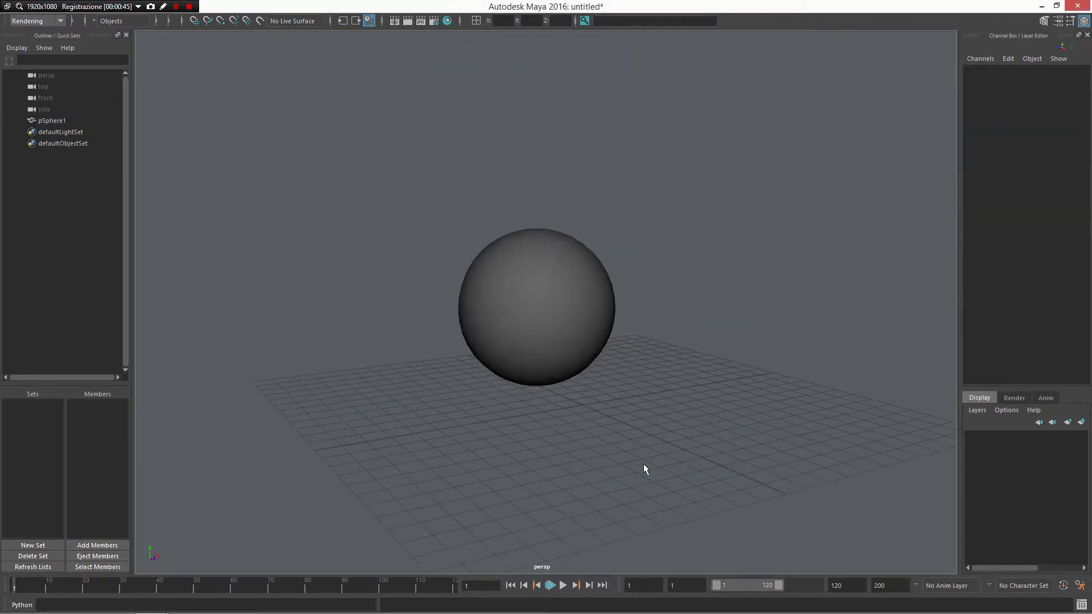
Step: Convert the sphere's UVs into an editable mesh with UV to Mesh
scroll(421, 214, "up", 2)
left_click_drag(422, 214, 643, 462)
left_click_drag(370, 222, 460, 319, "alt")
right_click_drag(448, 257, 527, 268, "alt")
middle_click_drag(527, 268, 551, 397, "alt")
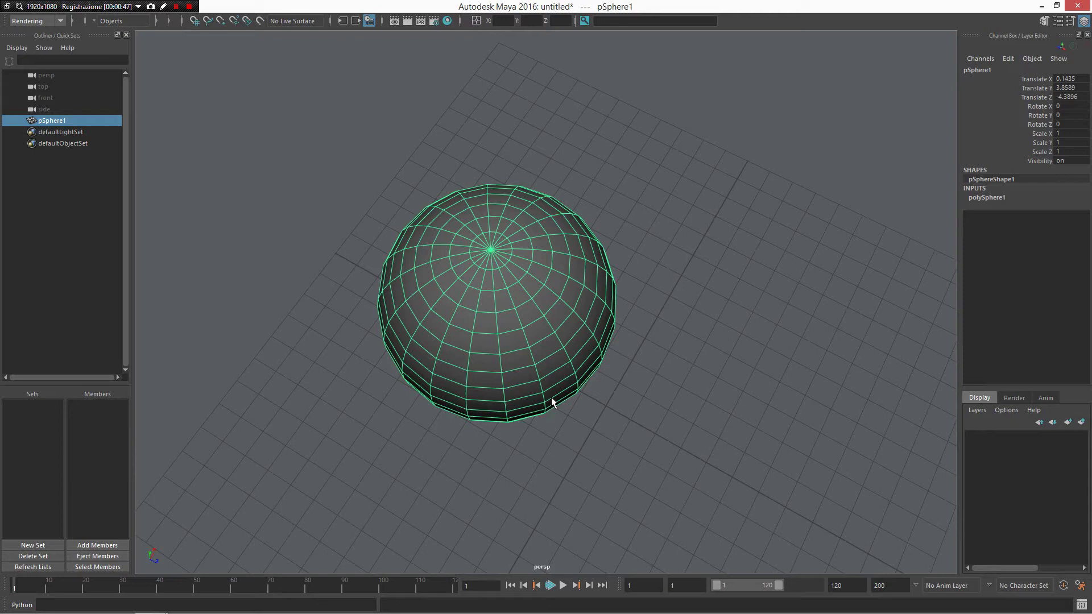
right_click(510, 313, "shift")
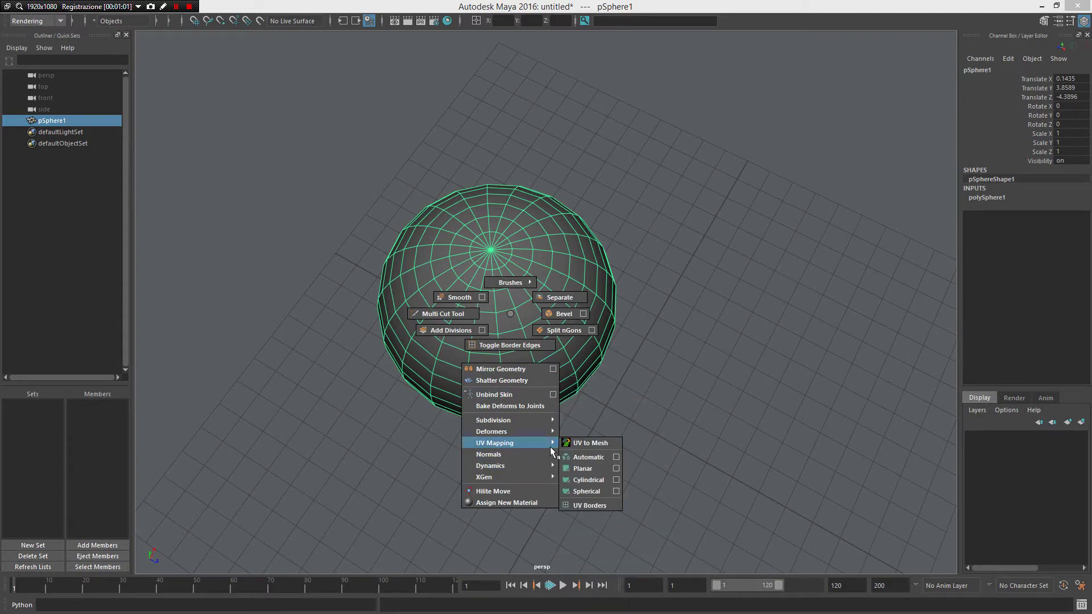
left_click(572, 442)
left_click_drag(476, 414, 540, 330, "alt")
scroll(521, 252, "down", 3)
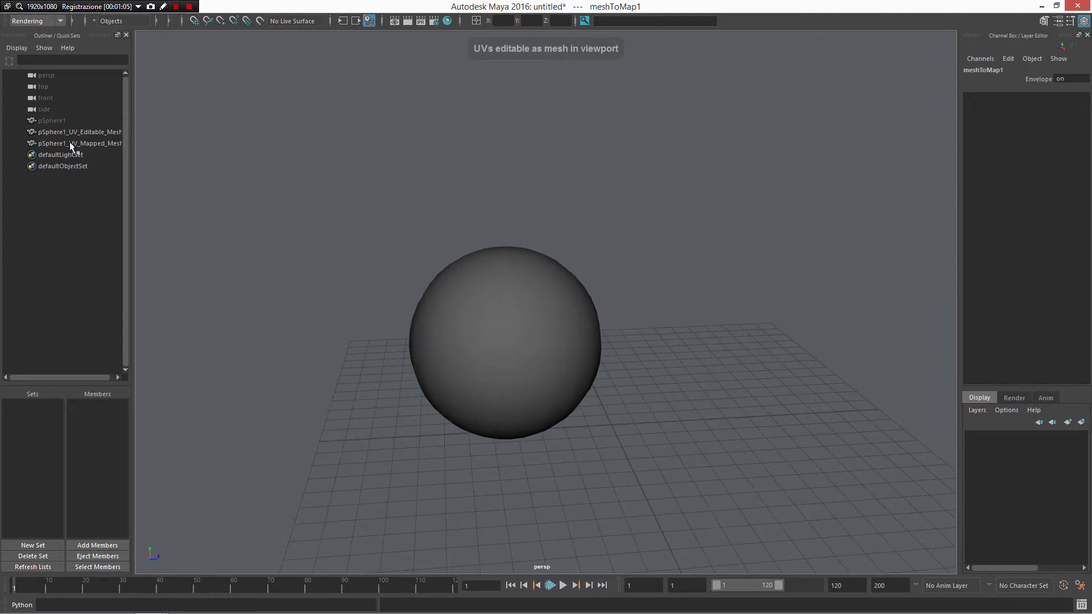
Step: Move pSphere1_UV_Editable_Mesh out from inside the sphere along Z, to a Translate Z of about 3.96
left_click(42, 121)
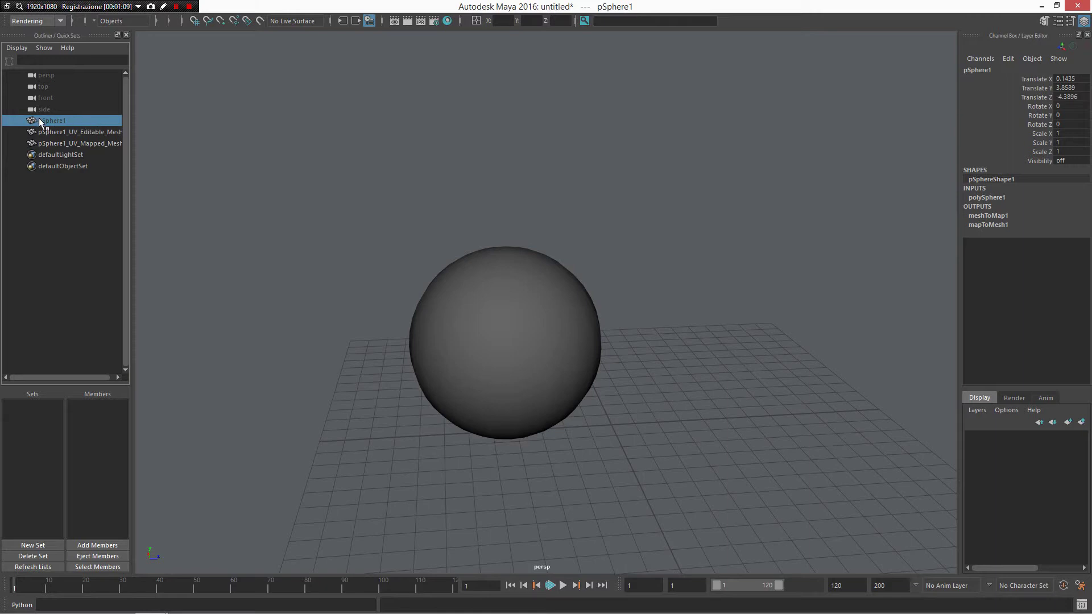
left_click(62, 132)
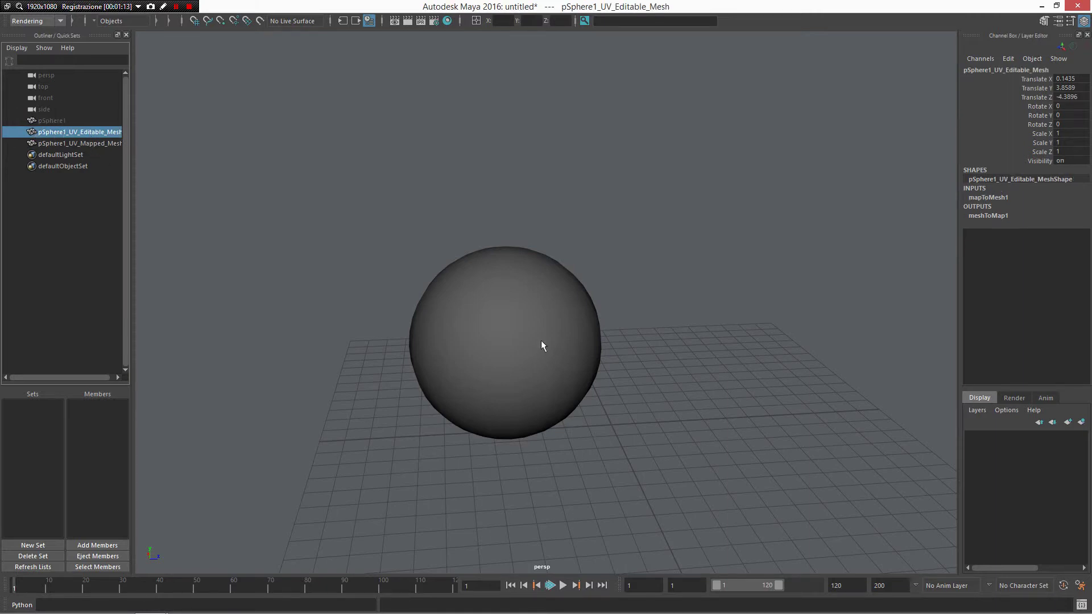
key("w")
left_click_drag(564, 340, 762, 335)
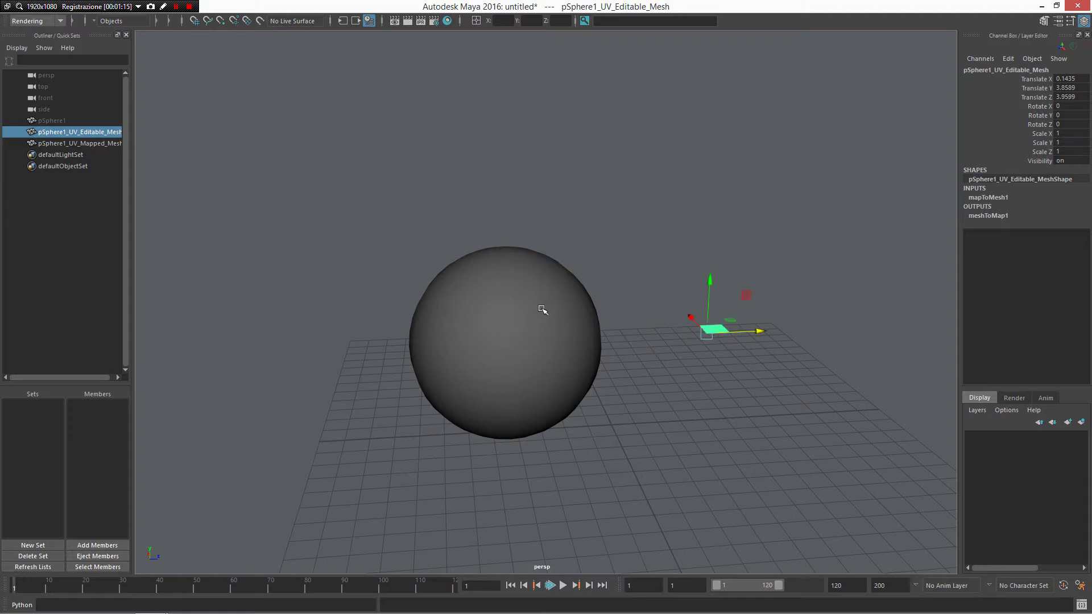
left_click_drag(522, 321, 515, 348, "alt")
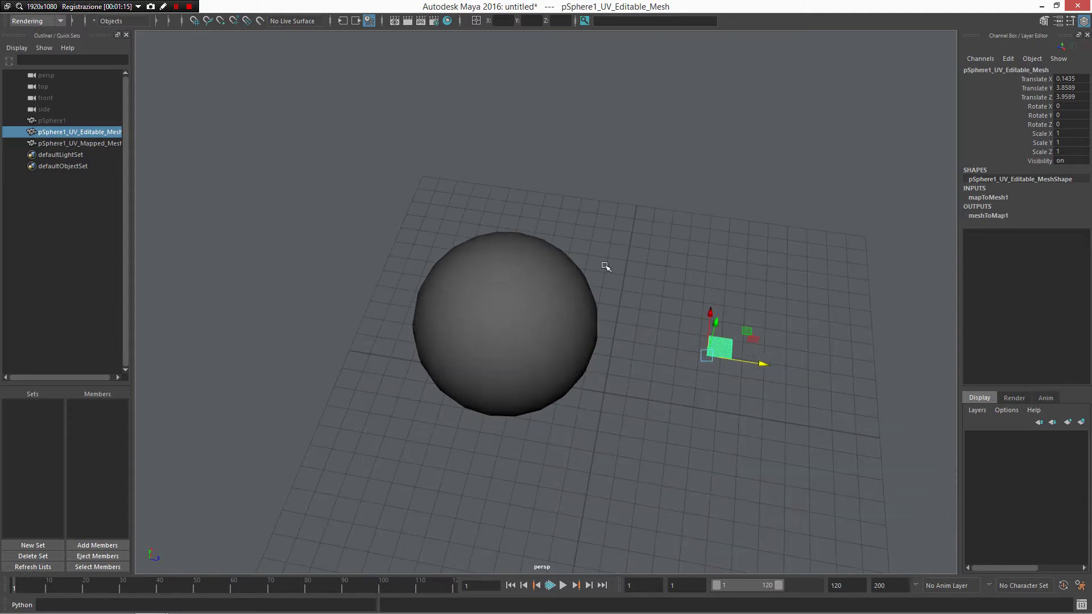
Step: Select the mapped sphere and its flat UV mesh together to compare the two generated objects
left_click(71, 145)
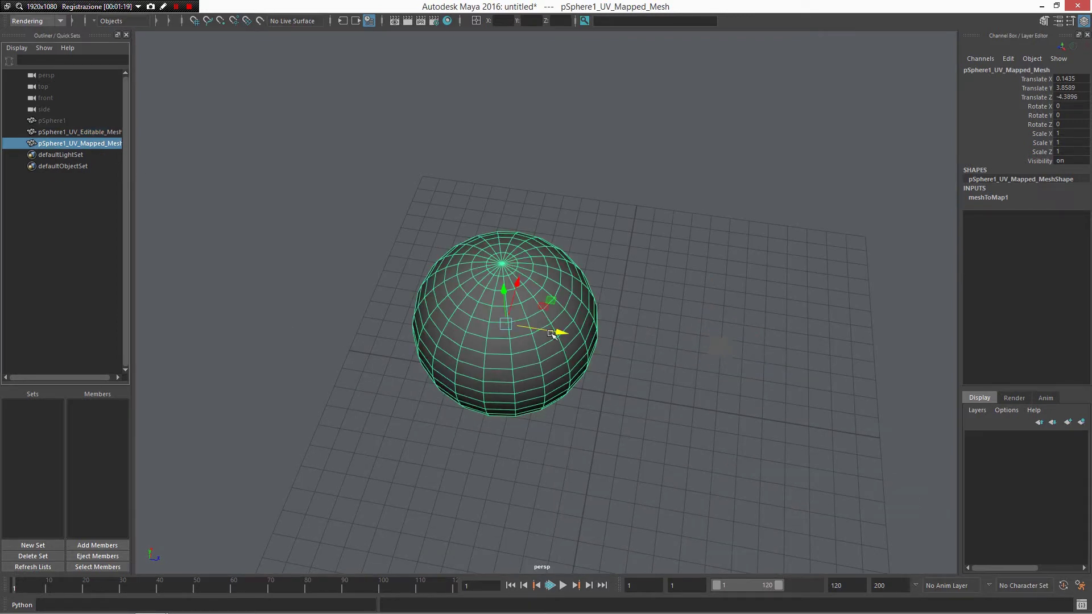
middle_click_drag(611, 310, 569, 302, "alt")
left_click_drag(568, 301, 812, 455, "shift")
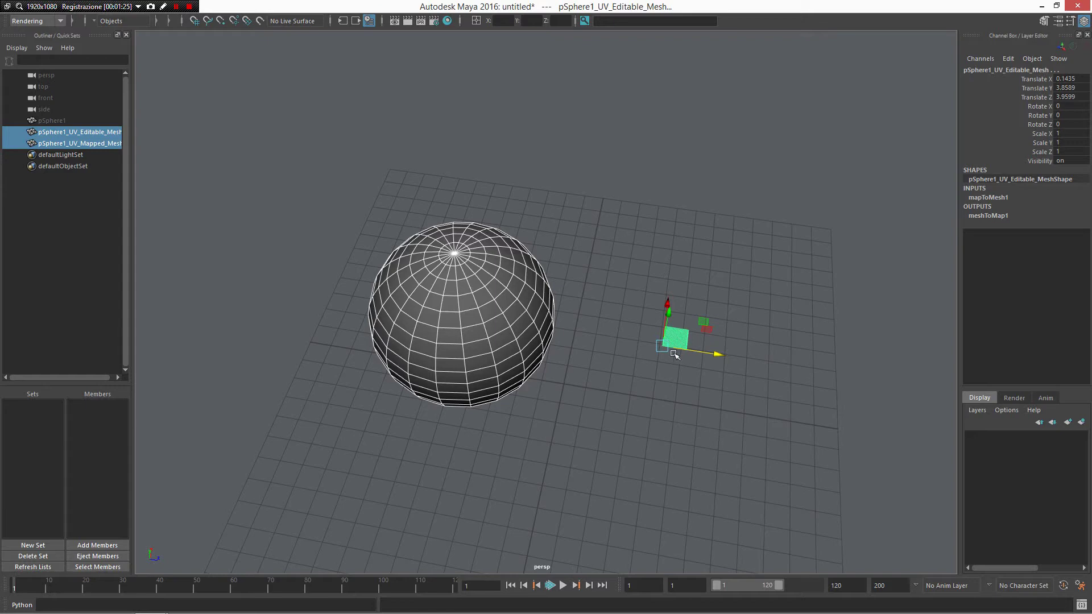
left_click_drag(630, 355, 617, 341, "alt")
scroll(474, 274, "up", 3)
mouse_move(617, 341)
middle_mouse_down("alt")
mouse_move(473, 274)
mouse_move(614, 344)
middle_mouse_up("alt")
left_click(561, 273)
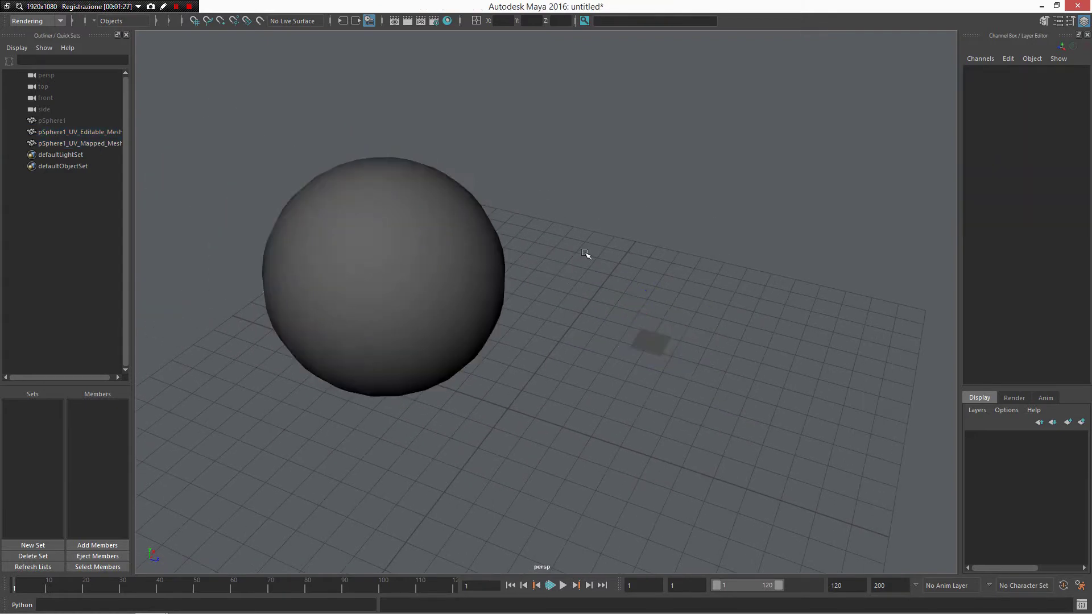
Step: Frame the sphere's flat UV-editable mesh and examine its grid layout from above
left_click_drag(589, 253, 646, 290, "alt")
left_click(654, 312)
middle_click_drag(712, 392, 629, 424, "alt")
scroll(629, 424, "up", 3)
key("f")
scroll(580, 309, "down", 3)
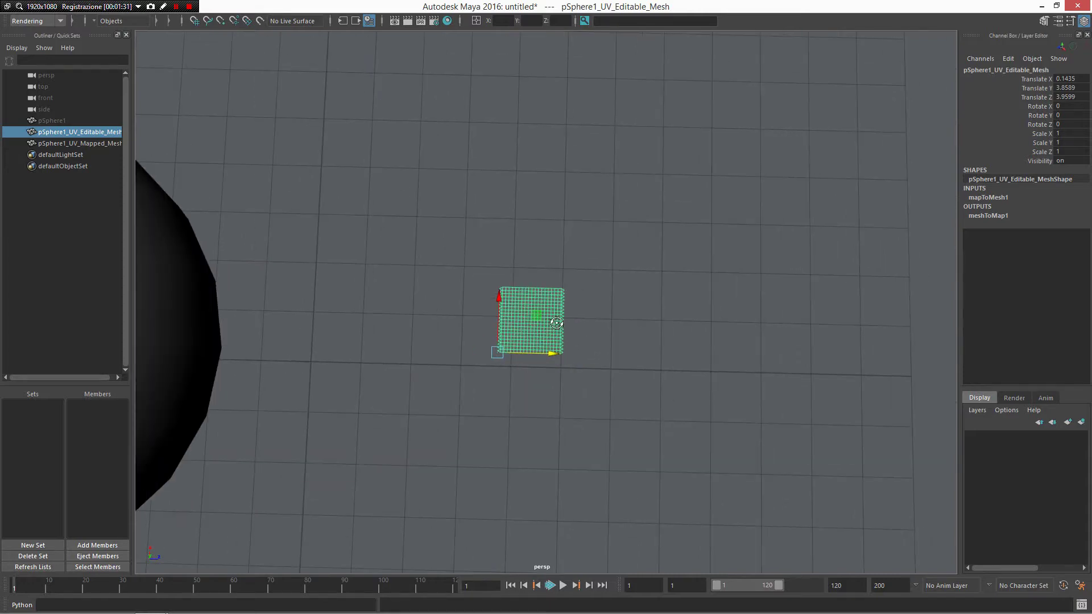
left_click_drag(556, 323, 578, 340, "alt")
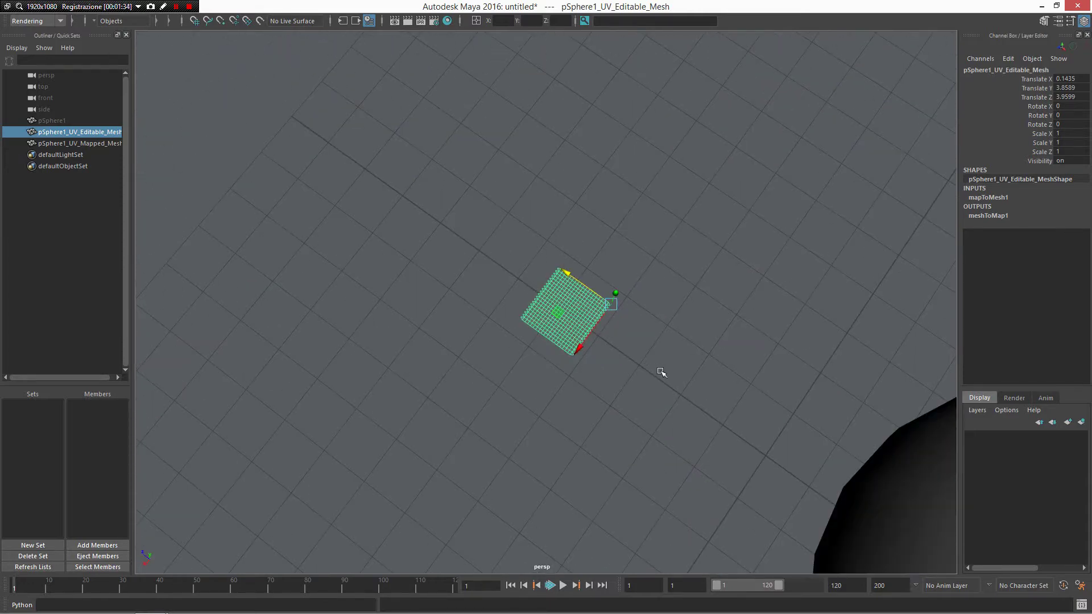
left_click_drag(628, 389, 407, 320, "alt")
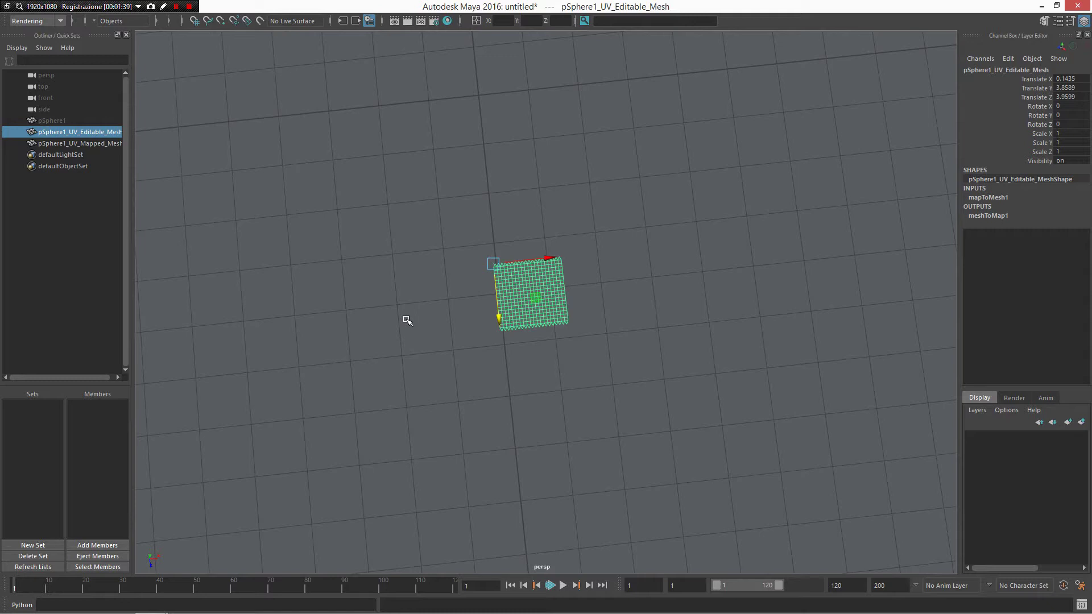
Step: Show the perspective view together with the UV Editor and compare the mapped sphere's UVs with the flat mesh
key("space")
right_click_drag(637, 487, 568, 432, "alt")
right_click_drag(731, 204, 515, 23, "alt")
middle_click_drag(633, 98, 630, 148, "alt")
left_click(559, 118)
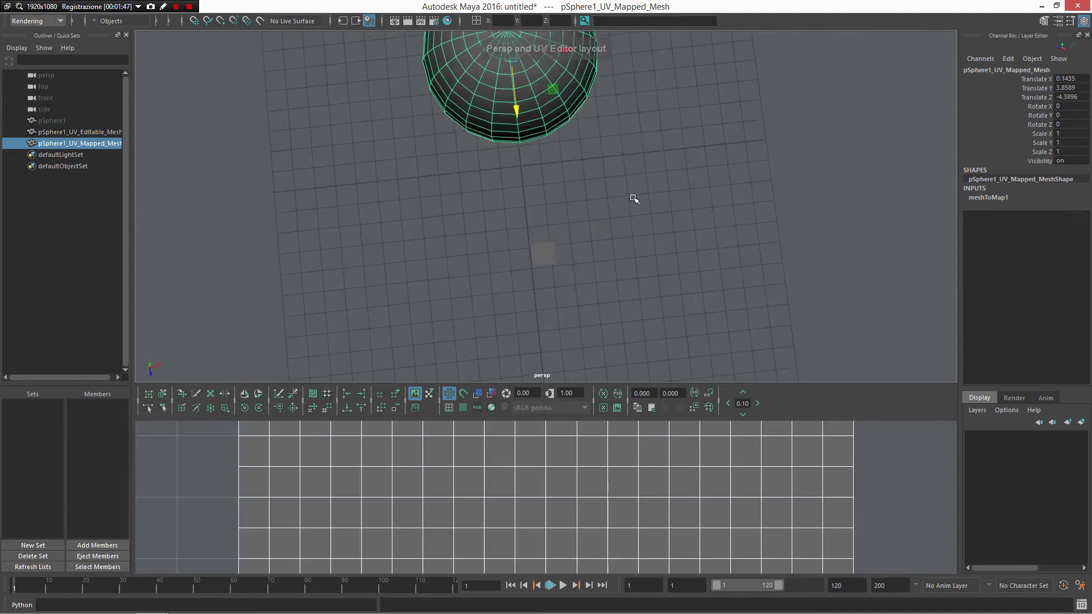
right_click_drag(626, 190, 784, 326, "alt")
left_click_drag(785, 327, 734, 265, "alt")
middle_click_drag(734, 265, 772, 231, "alt")
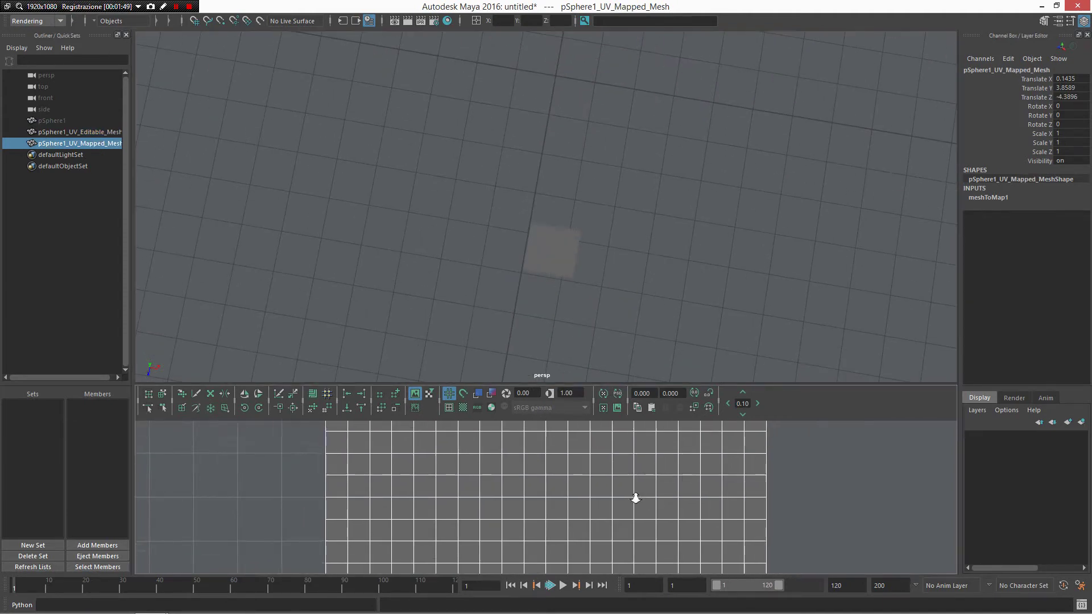
scroll(597, 480, "down", 4)
scroll(574, 487, "down", 3)
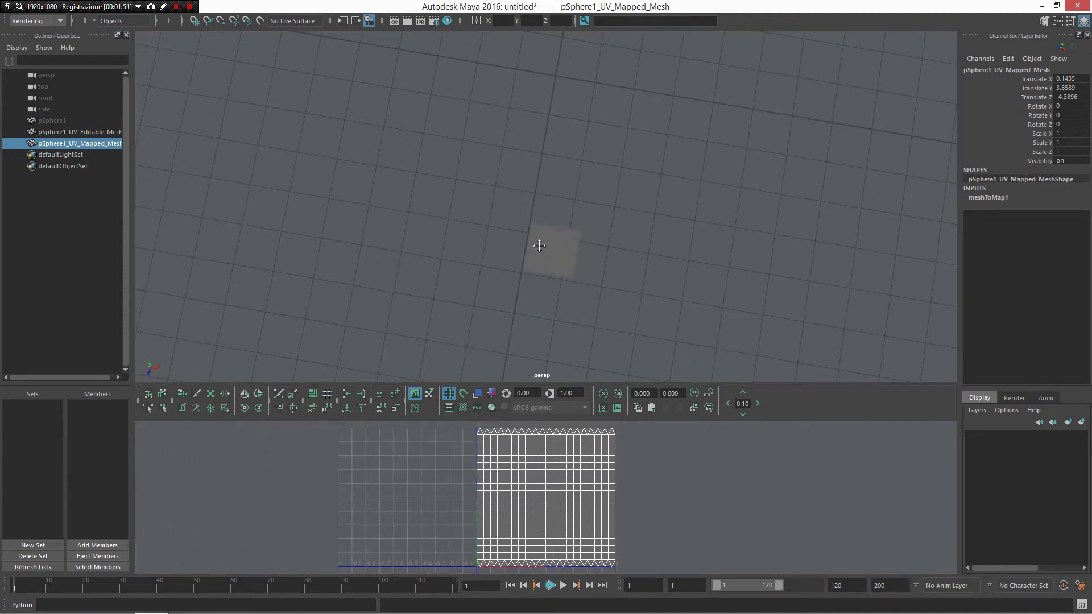
middle_click_drag(539, 237, 541, 223, "alt")
right_click_drag(541, 223, 787, 388, "alt")
middle_click_drag(671, 288, 667, 243, "alt")
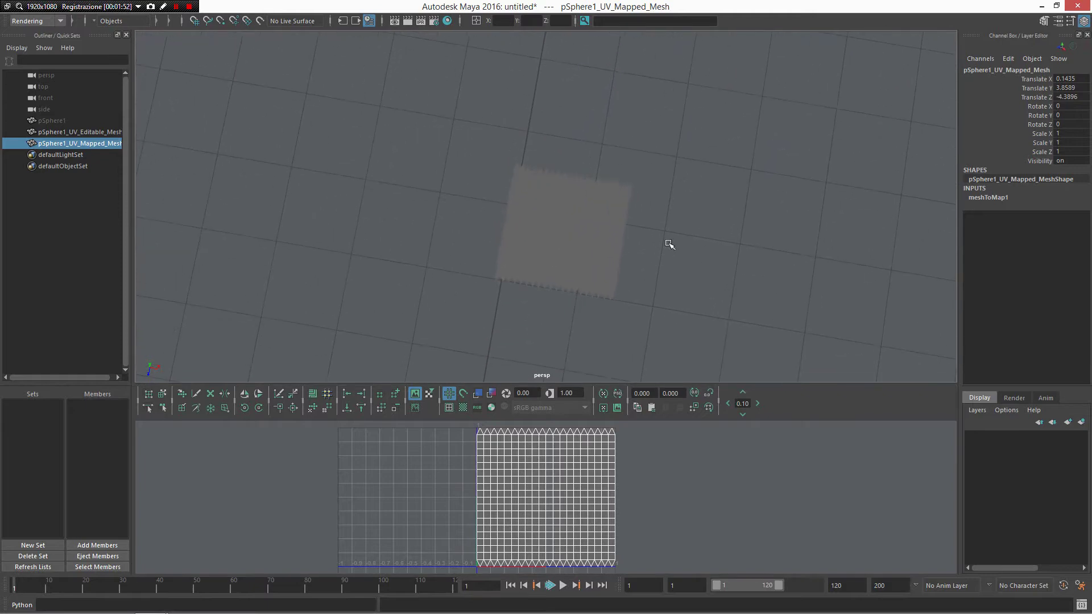
Step: Create a polygon cube beside the far corner of the grid, away from the sphere
left_click_drag(645, 308, 614, 202, "alt")
right_click_drag(614, 203, 631, 246, "alt")
middle_click_drag(664, 239, 646, 288, "alt")
right_click_drag(645, 288, 592, 289, "alt")
left_click(592, 289)
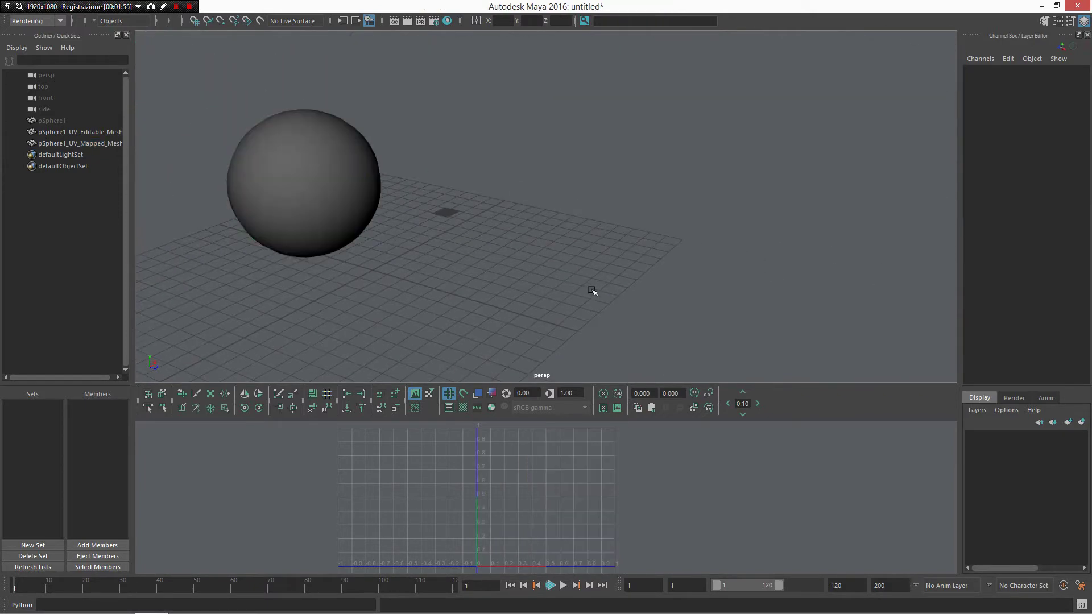
mouse_move(592, 244)
right_mouse_down("shift")
mouse_move(592, 180)
mouse_move(641, 181)
right_mouse_up("shift")
mouse_move(619, 255)
left_mouse_down("shift")
mouse_move(677, 263)
mouse_move(654, 251)
left_mouse_up("shift")
left_click(746, 209)
left_click(665, 230)
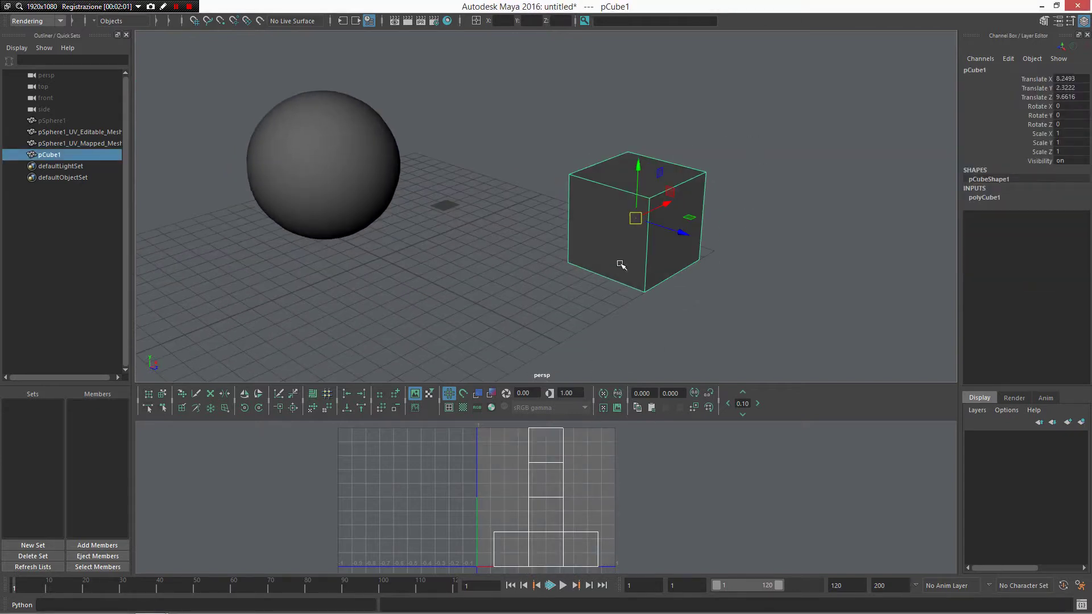
Step: Convert the cube's UVs into an editable mesh and move the mapped cube along Z, clear of the UV mesh
right_click_drag(651, 241, 725, 370, "shift")
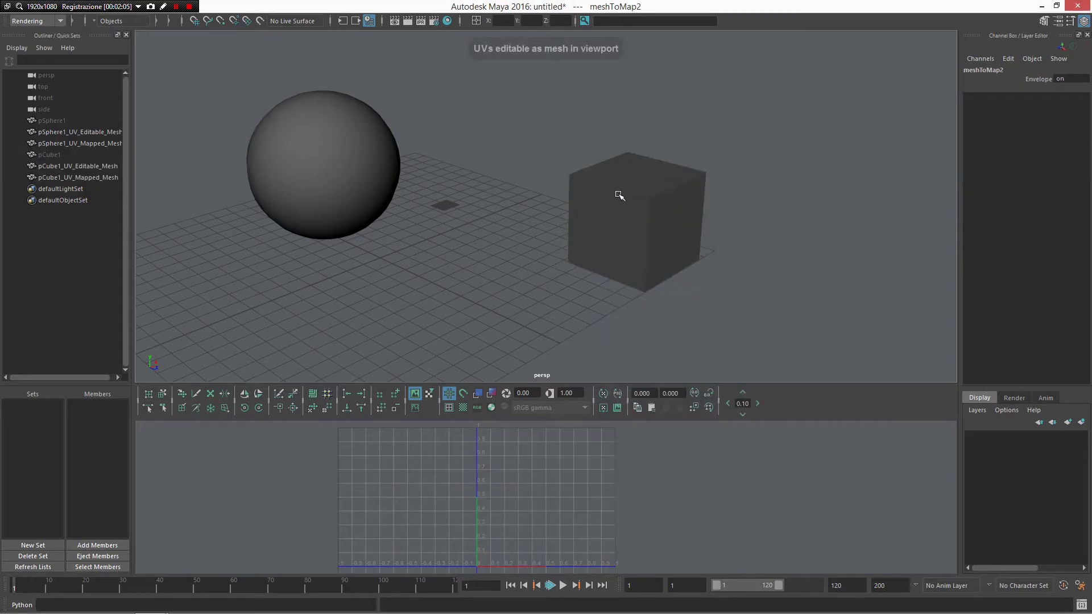
left_click(686, 239)
left_click_drag(687, 236, 830, 287)
left_click(650, 217)
left_click_drag(649, 219, 641, 251, "alt")
right_click_drag(639, 241, 561, 195, "alt")
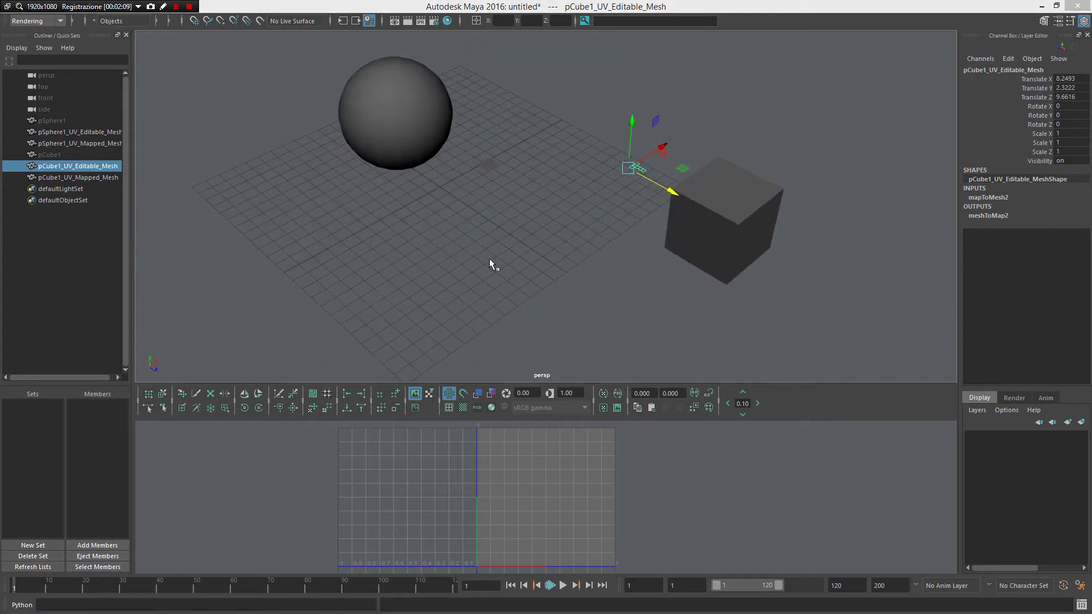
Step: Create a polygon torus just outside the grid, near the cube
right_click_drag(489, 259, 541, 220)
left_click_drag(548, 286, 600, 286)
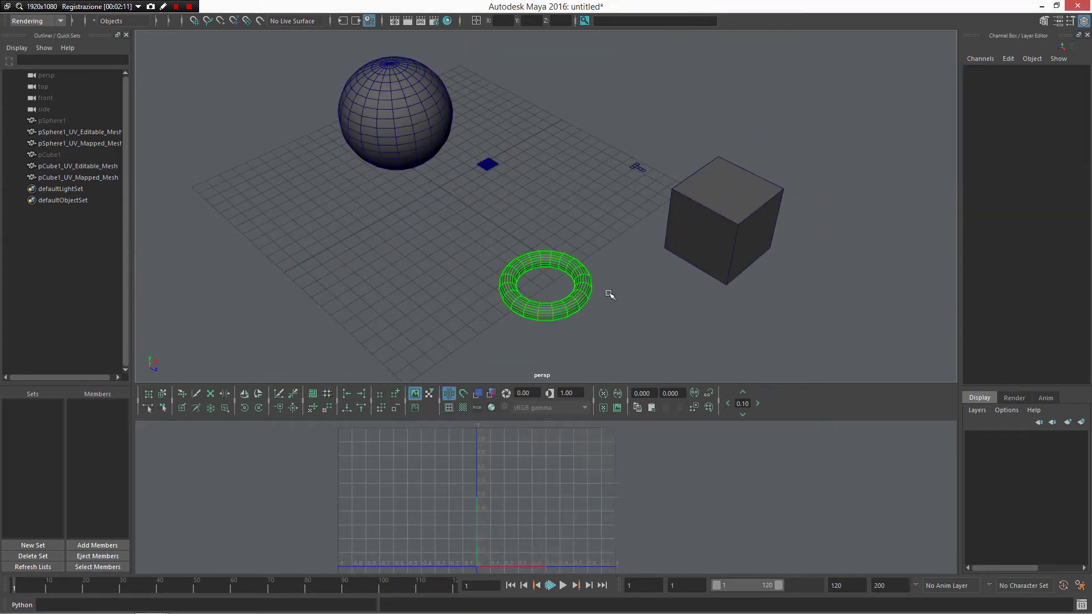
right_click_drag(601, 285, 589, 269, "alt")
mouse_move(590, 269)
left_mouse_down()
mouse_move(616, 271)
mouse_move(596, 273)
left_mouse_up()
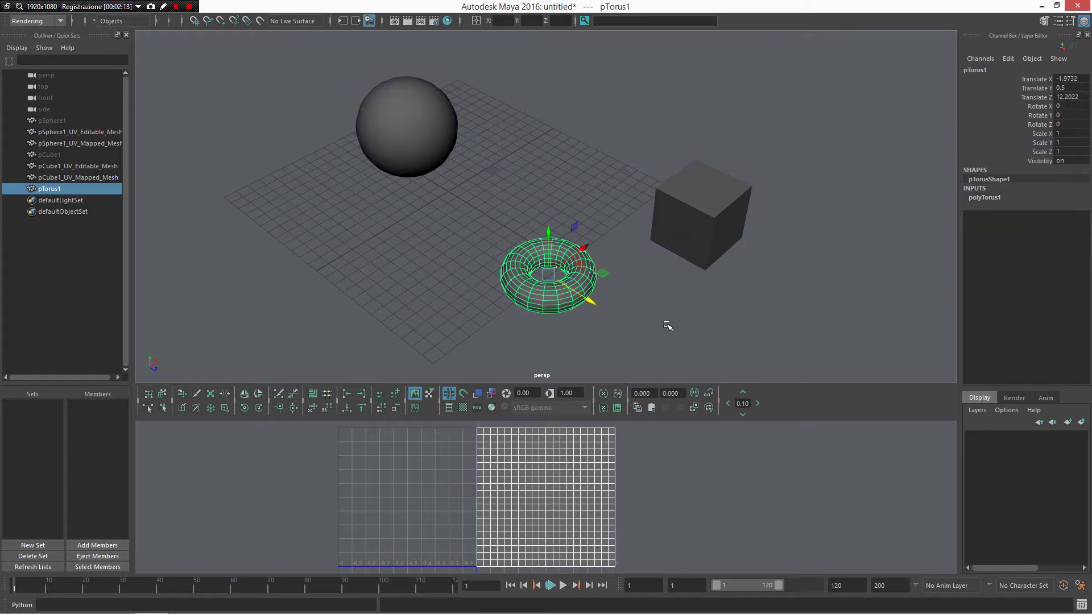
left_click_drag(617, 354, 635, 339, "alt")
left_click(636, 339)
left_click(568, 280)
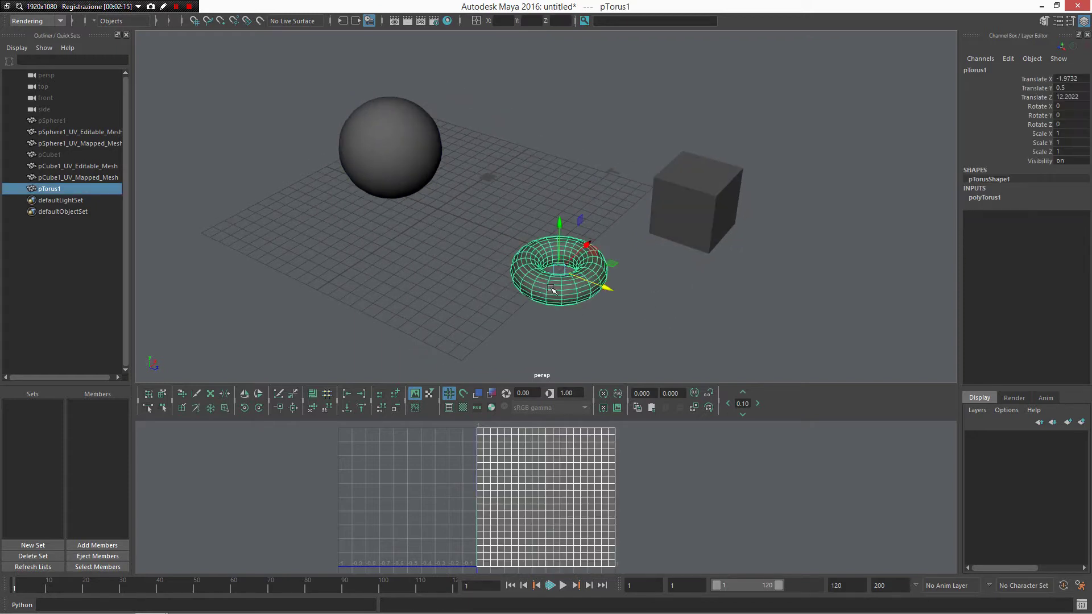
Step: Convert the torus's UVs into an editable mesh and move the mapped torus along Z, clear of the UV mesh
right_click(545, 274, "shift")
mouse_move(568, 403)
left_click(609, 399)
left_click(589, 284)
left_click_drag(604, 289, 706, 333)
Step: Assign a new Blinn material to both the torus's UV-editable mesh and its mapped mesh
left_click_drag(562, 236, 642, 334)
left_click_drag(608, 314, 621, 332, "alt")
middle_click_drag(621, 332, 541, 278, "alt")
right_click_drag(540, 278, 596, 309, "alt")
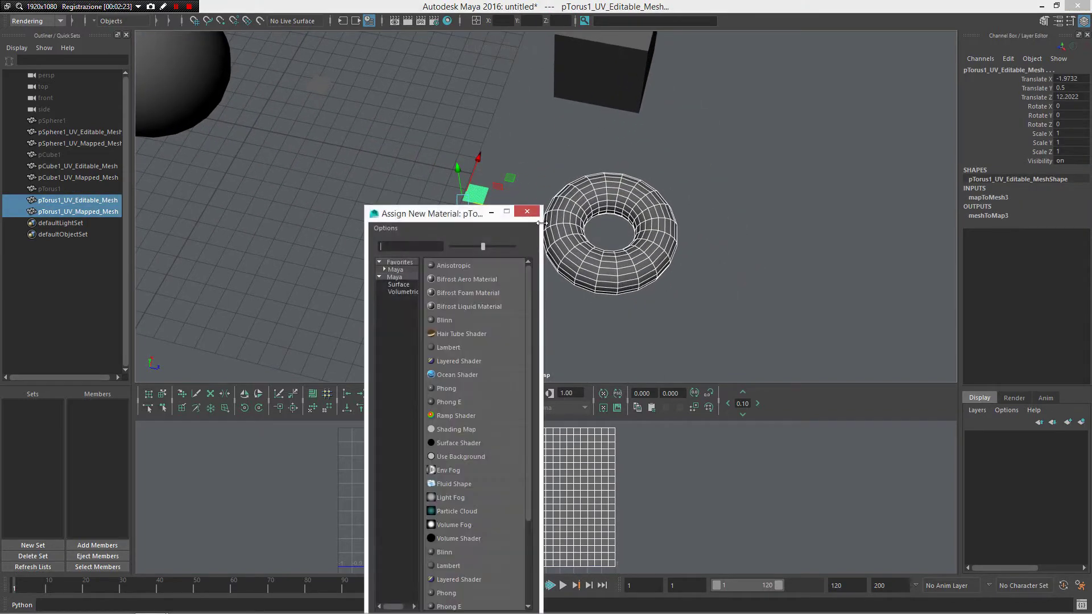
left_click_drag(442, 220, 333, 199)
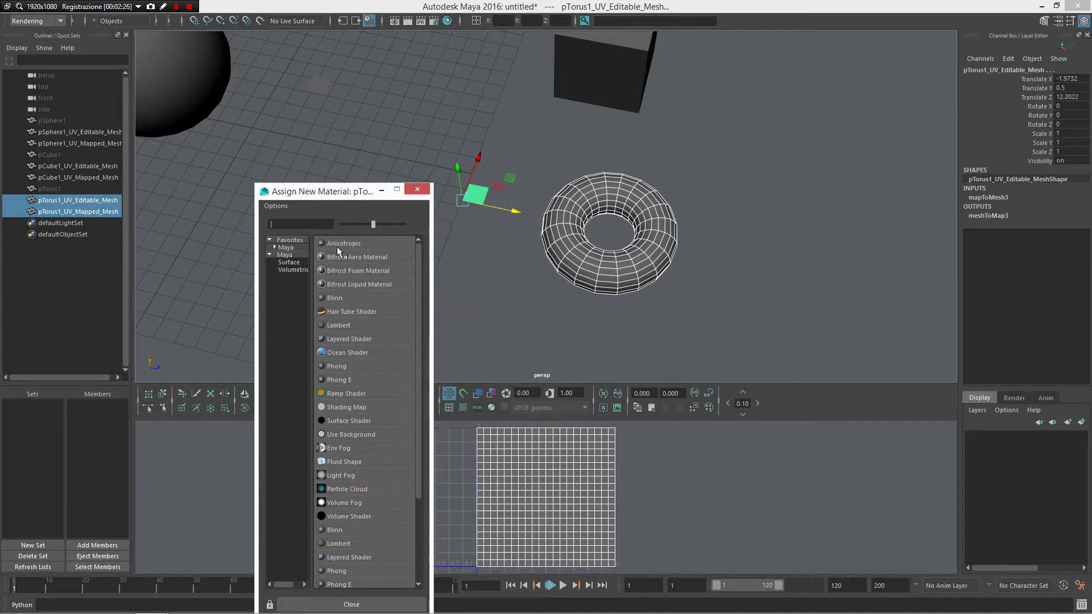
left_click(359, 297)
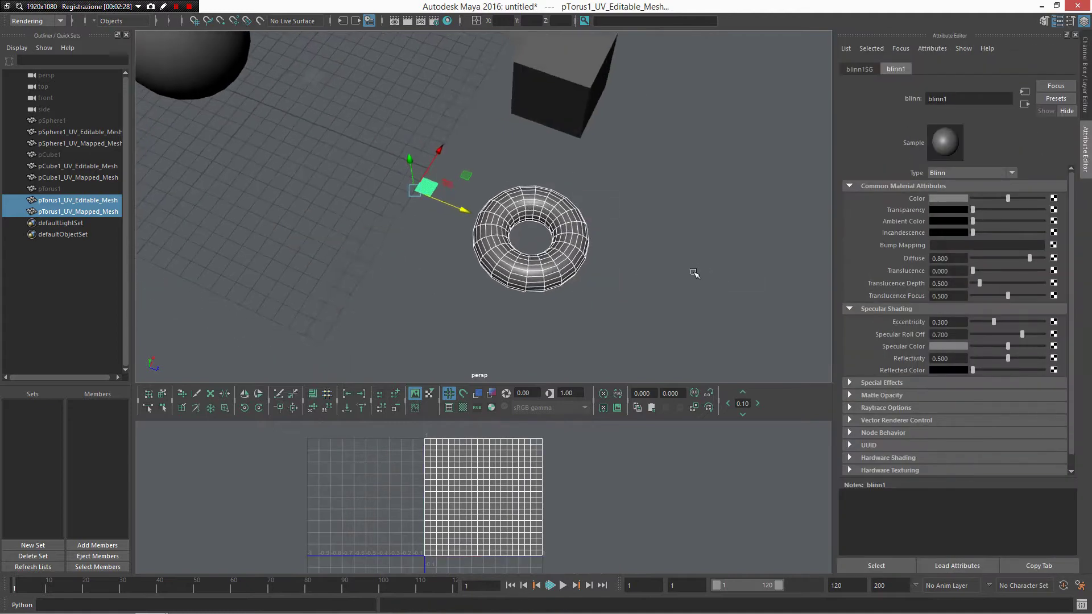
Step: Maximize the perspective view, apply a Checker texture to the Blinn material's color and turn on textured display
key("space")
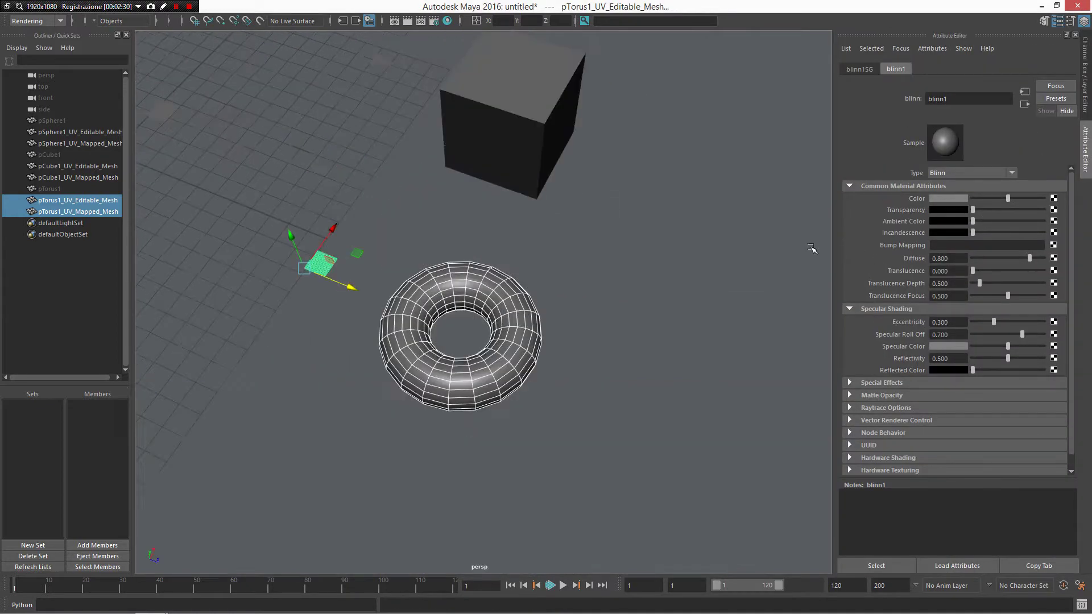
scroll(796, 246, "down", 3)
middle_click_drag(796, 246, 790, 208, "alt")
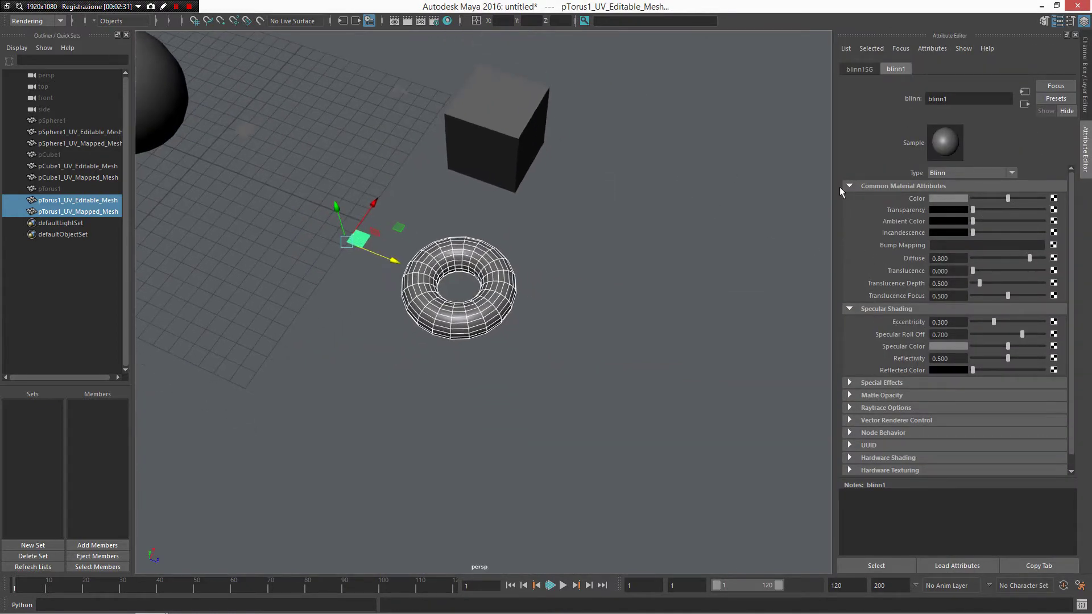
left_click(1053, 198)
left_click_drag(446, 213, 704, 149)
left_click(715, 228)
mouse_move(563, 283)
left_mouse_down("alt")
mouse_move(609, 297)
mouse_move(593, 294)
mouse_move(604, 364)
mouse_move(353, 229)
left_mouse_up("alt")
key("6")
Step: Examine the checker pattern on the torus from several angles
left_click_drag(542, 305, 475, 275, "alt")
middle_click_drag(475, 275, 586, 336, "alt")
left_click_drag(523, 315, 565, 327, "alt")
right_click_drag(565, 326, 519, 276, "alt")
middle_click_drag(519, 275, 477, 360, "alt")
right_click_drag(477, 361, 495, 371, "alt")
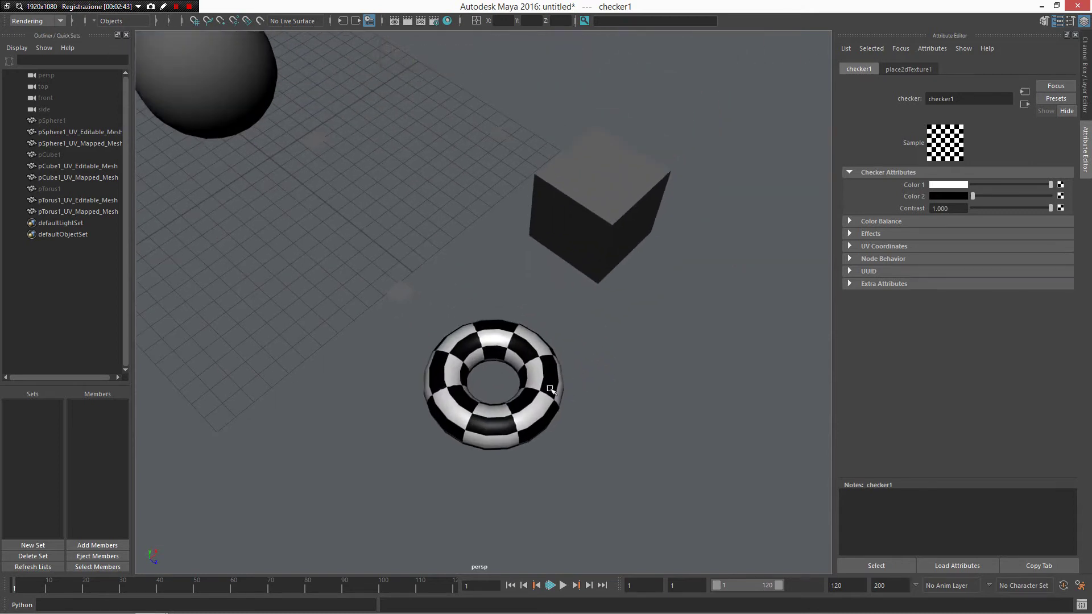
left_click_drag(554, 388, 523, 373, "alt")
right_click_drag(523, 373, 558, 416, "alt")
left_click_drag(559, 418, 438, 354, "alt")
Step: Assign the existing checkered Blinn material to the mapped cube
left_click(647, 252)
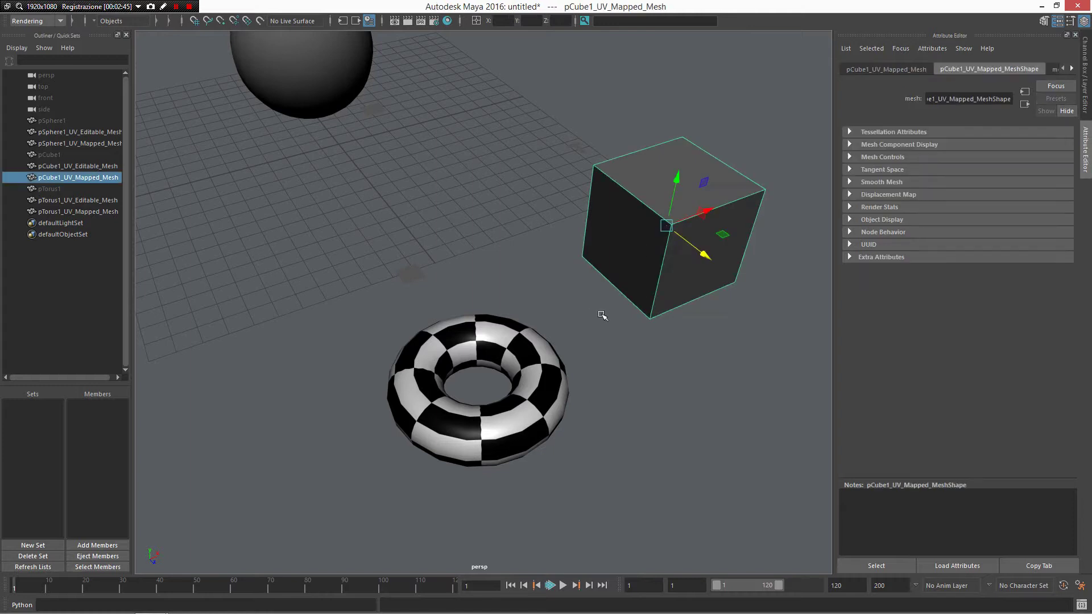
right_click_drag(637, 245, 728, 534)
middle_click_drag(421, 113, 490, 156, "alt")
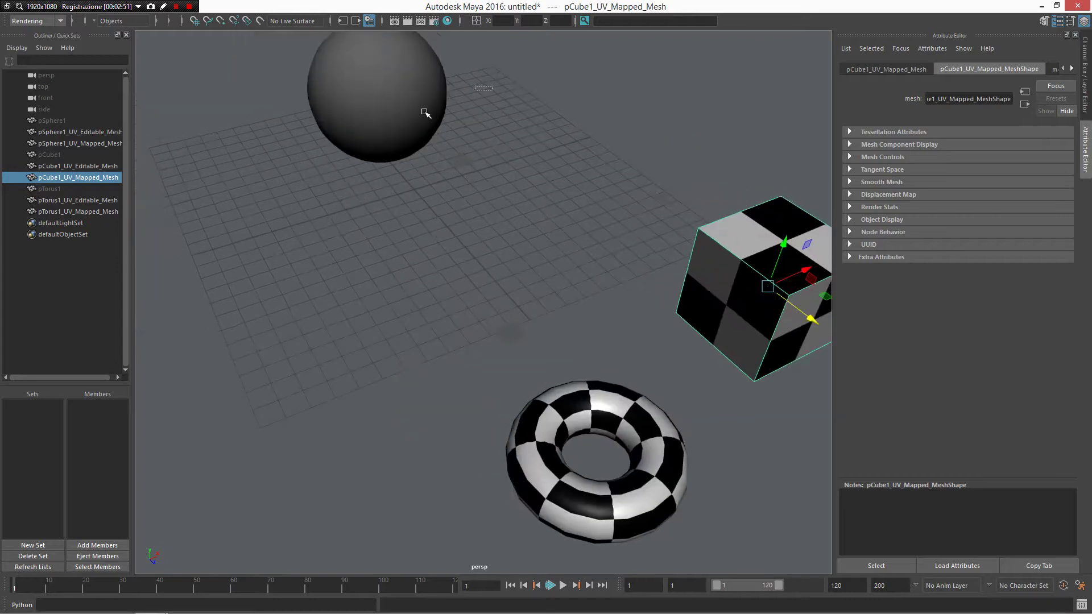
Step: Assign the existing blinn1 material to the mapped sphere
left_click(425, 108)
right_click_drag(425, 103, 425, 103)
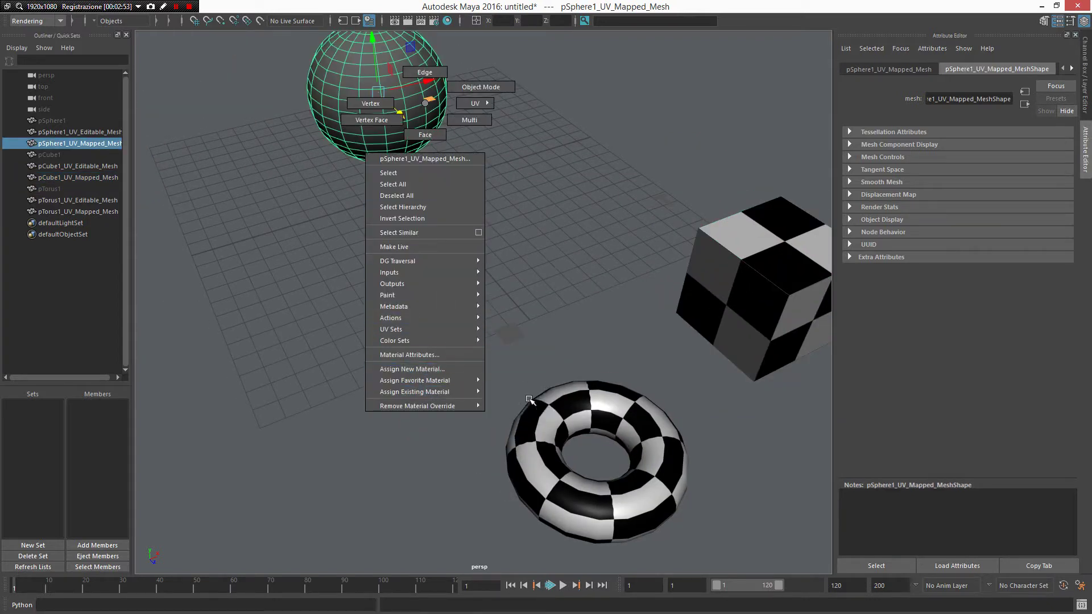
mouse_move(455, 391)
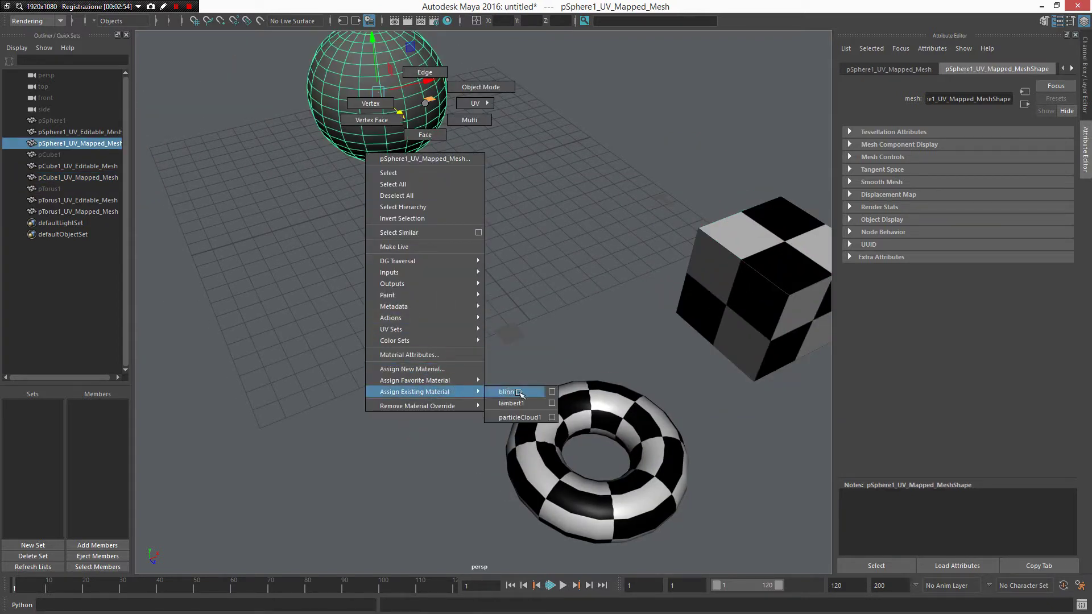
right_click_drag(521, 392, 521, 392)
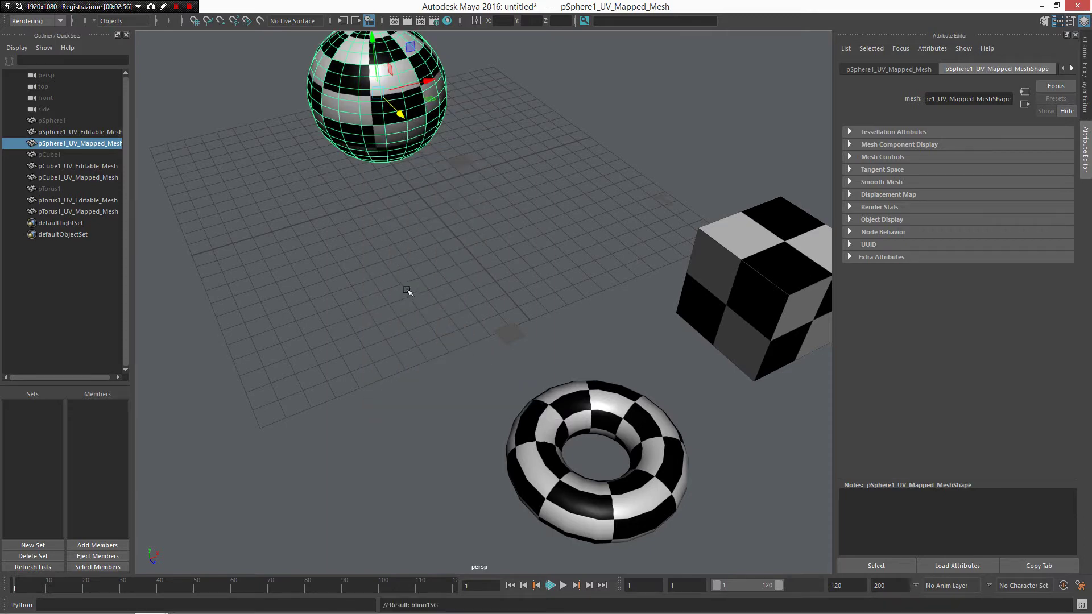
Step: Examine the checker pattern on the mapped sphere and its UV-editable mesh from several angles
left_click_drag(404, 285, 436, 95, "alt")
left_click(436, 95)
middle_click_drag(402, 163, 634, 206, "alt")
left_click_drag(637, 208, 709, 313, "alt")
middle_click_drag(474, 235, 574, 268, "alt")
left_click_drag(433, 273, 378, 373)
middle_click_drag(484, 347, 492, 272, "alt")
left_click_drag(699, 253, 653, 275, "alt")
left_click_drag(642, 290, 659, 364, "alt")
middle_click_drag(671, 376, 402, 268, "alt")
left_click_drag(402, 268, 392, 307, "alt")
middle_click_drag(390, 238, 638, 368, "alt")
right_click_drag(638, 368, 555, 309, "alt")
Step: Try moving a vertex of the sphere's UV-editable mesh sideways with an enlarged soft selection falloff
left_click(651, 381)
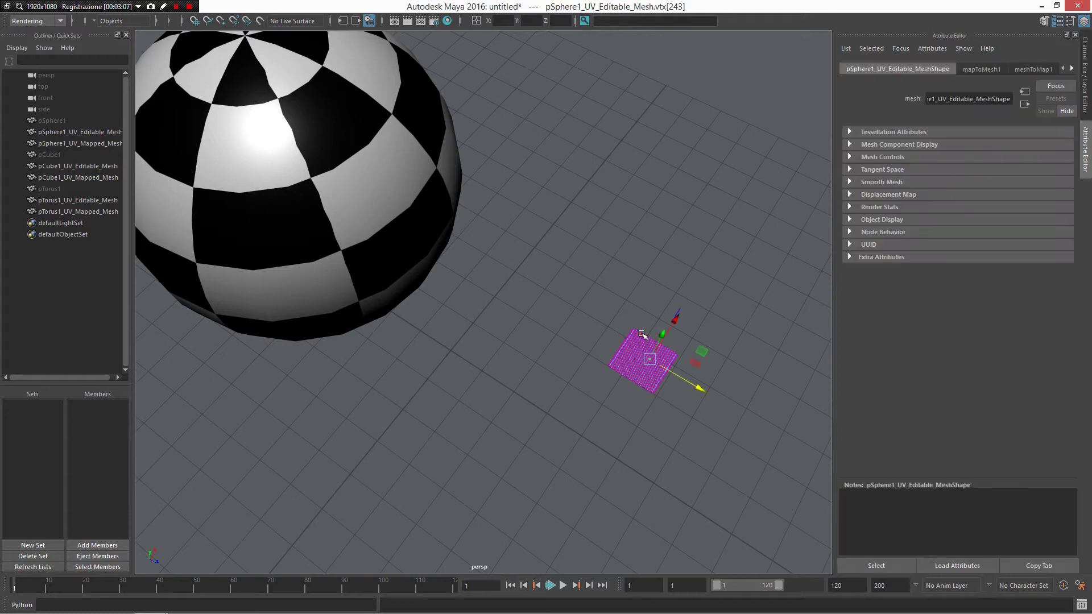
key("b")
middle_click_drag(653, 336, 425, 312)
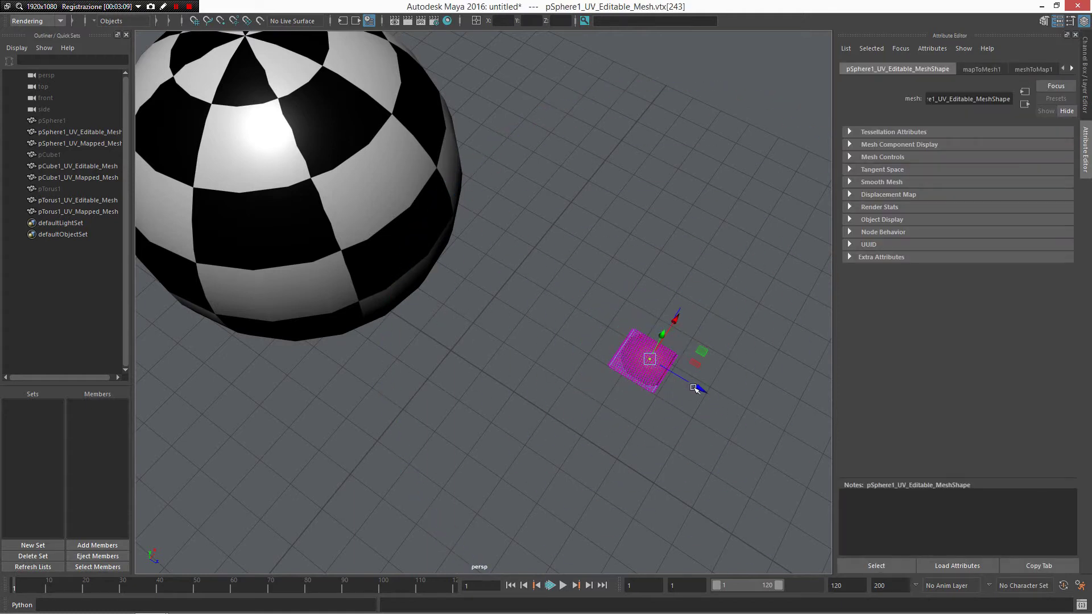
left_click_drag(677, 385, 722, 386)
key("ctrl+z")
Step: Stretch the mapped cube along one axis into a long box and move it farther from the grid
scroll(698, 376, "down", 5)
middle_click_drag(698, 375, 573, 317, "alt")
left_click_drag(532, 136, 592, 237)
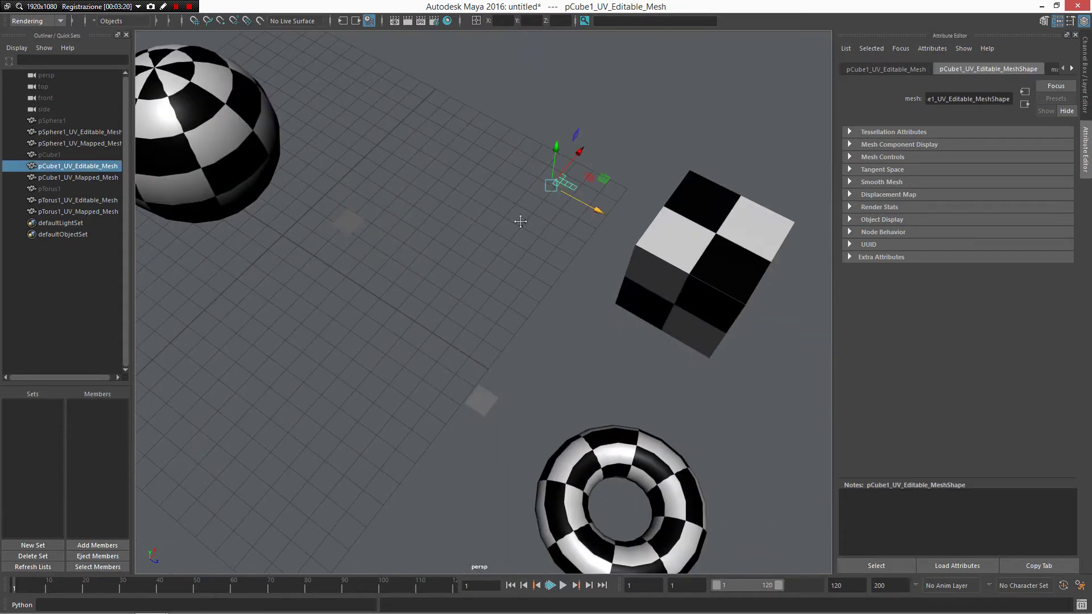
middle_click_drag(475, 248, 352, 308, "alt")
scroll(526, 400, "up", 5)
left_click_drag(527, 400, 594, 409, "alt")
scroll(560, 202, "down", 5)
left_click_drag(624, 223, 599, 290)
scroll(593, 258, "down", 2)
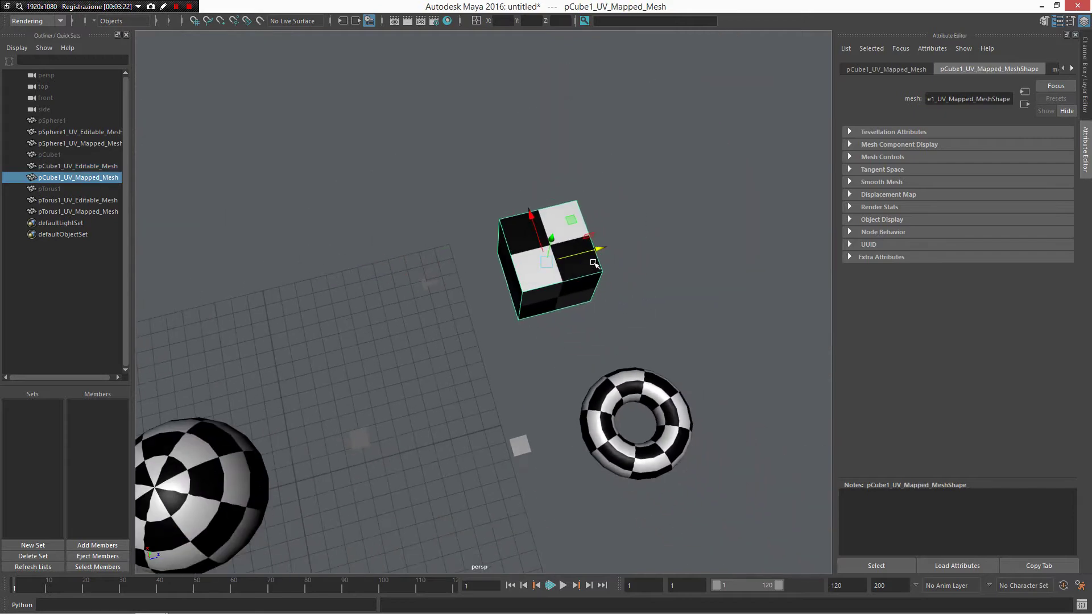
key("r")
left_click_drag(595, 250, 668, 232)
key("w")
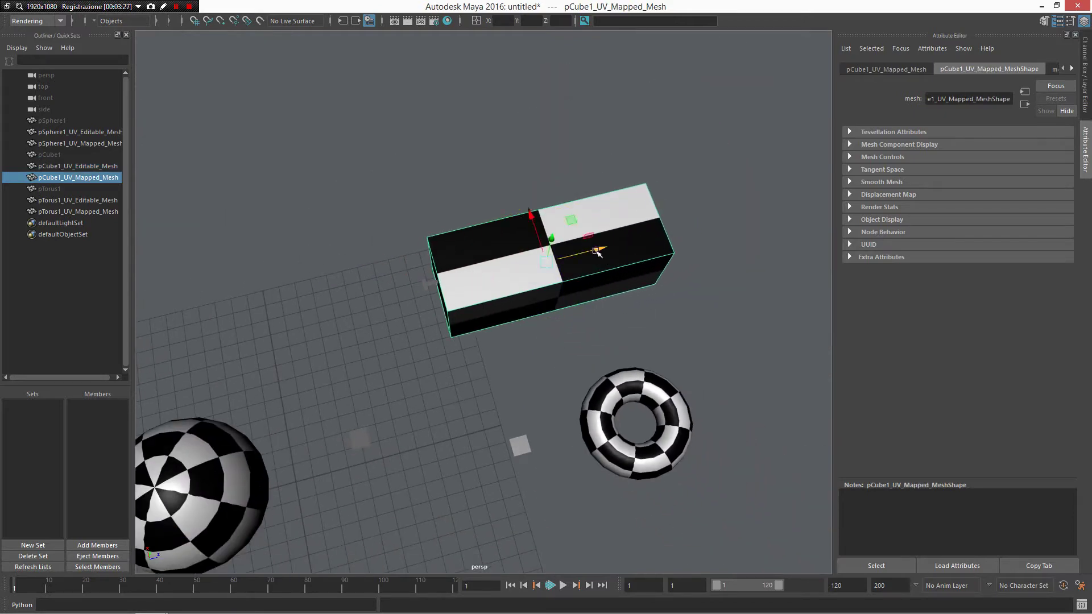
left_click_drag(592, 248, 690, 235)
Step: Select two end vertices of the cube's UV-editable mesh and pull them far outward, into the stretched box
scroll(563, 307, "up", 3)
left_click(406, 299)
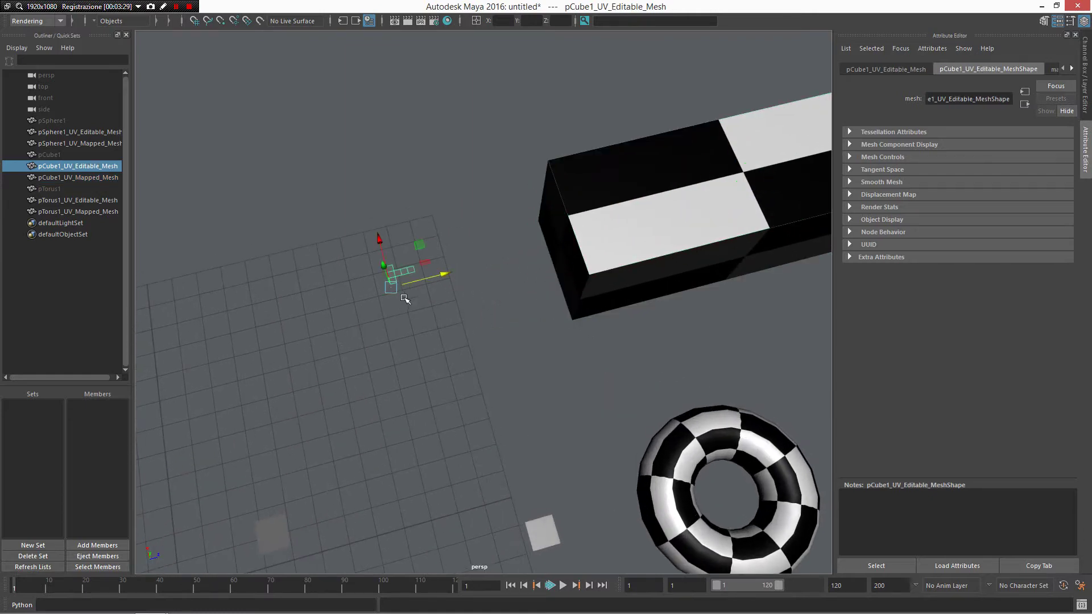
right_click_drag(403, 273, 354, 272)
left_click_drag(421, 260, 674, 288, "alt")
scroll(439, 302, "up", 1)
left_click(457, 277)
scroll(546, 270, "down", 3)
left_click_drag(626, 345, 603, 338, "alt")
left_click_drag(504, 341, 562, 307, "alt")
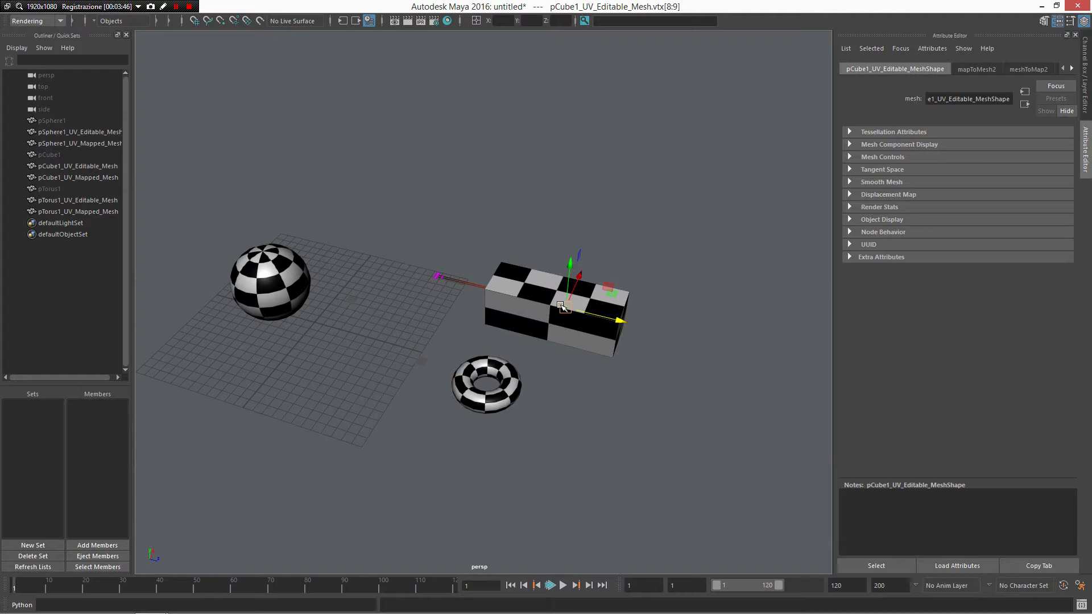
Step: Return to object selection and delete the UV-editable and mapped meshes of both the cube and the torus
left_click_drag(704, 543, 423, 266)
right_click_drag(532, 320, 622, 257)
left_click(626, 429)
left_click_drag(627, 429, 410, 141)
key("Delete")
Step: Select the mapped sphere and switch to the Persp and Node Editor layout
left_click_drag(374, 261, 278, 332)
left_click_drag(363, 353, 546, 261, "alt")
middle_click_drag(546, 261, 664, 237, "alt")
scroll(483, 302, "up", 5)
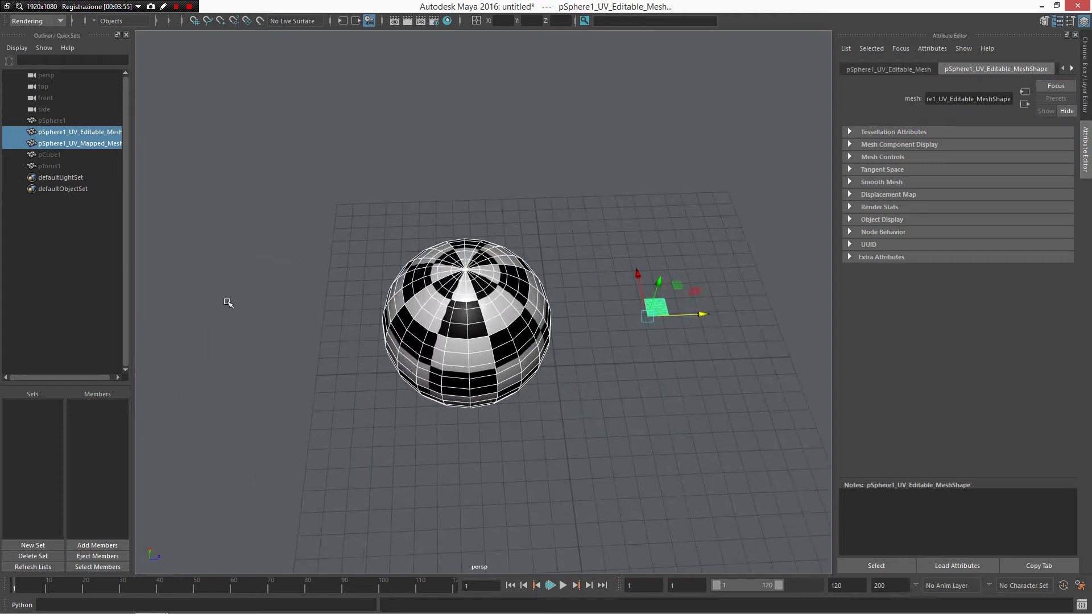
left_click_drag(534, 321, 483, 326, "alt")
left_click(447, 317)
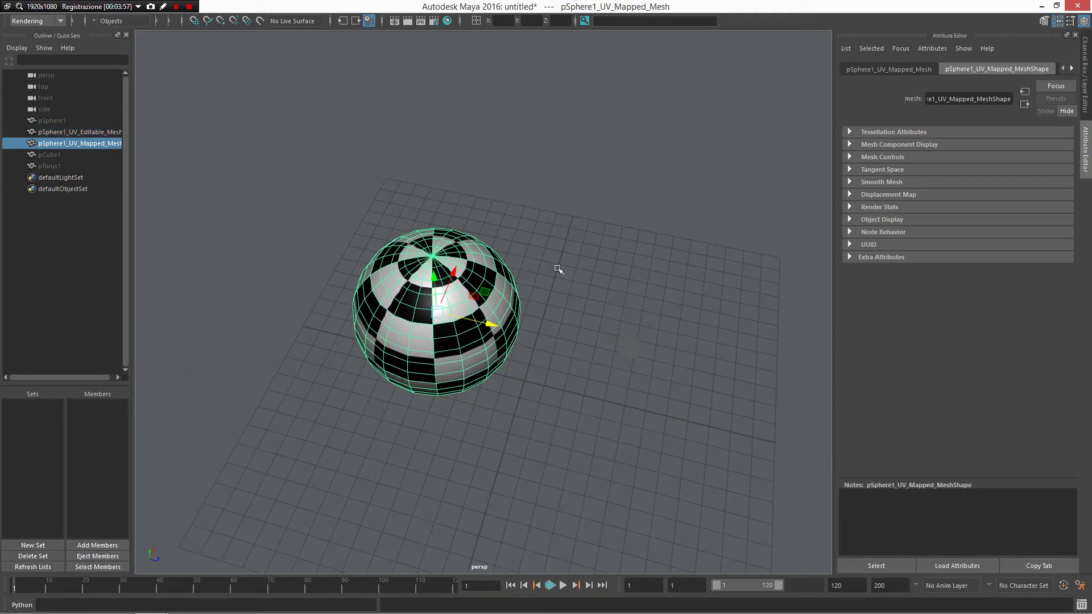
middle_click_drag(420, 287, 386, 241, "alt")
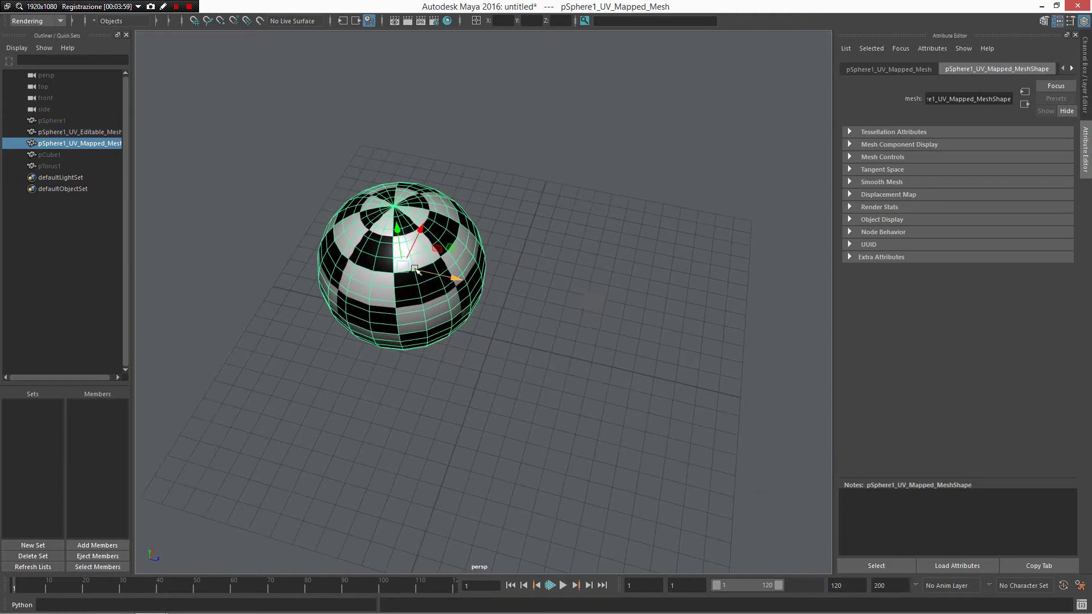
key("space")
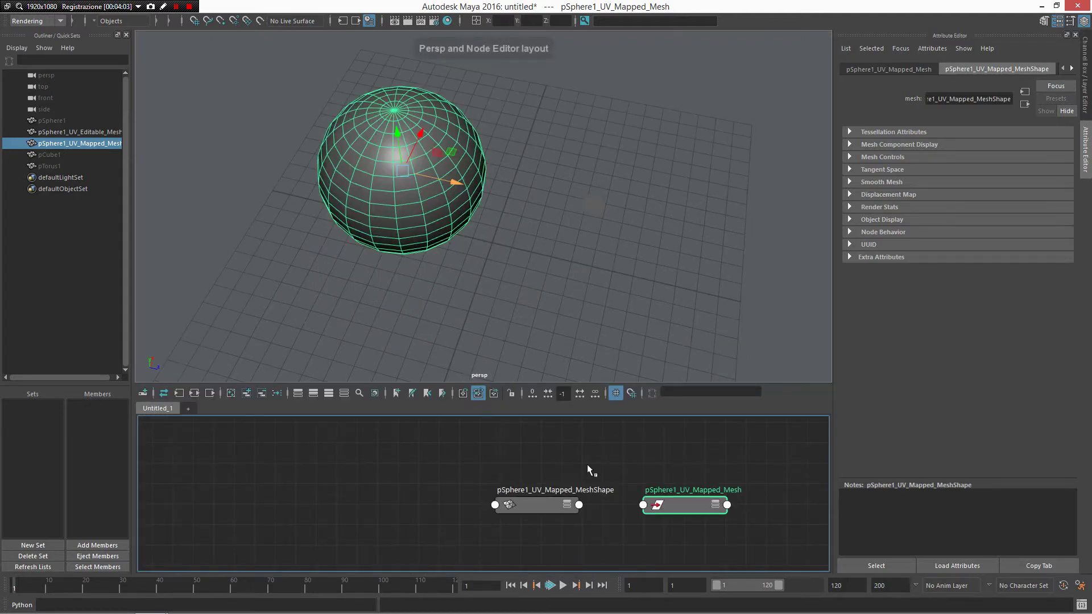
Step: Nudge the mapped sphere slightly and graph its input and output connections in the Node Editor
left_click(544, 505)
middle_click_drag(617, 489, 508, 473, "alt")
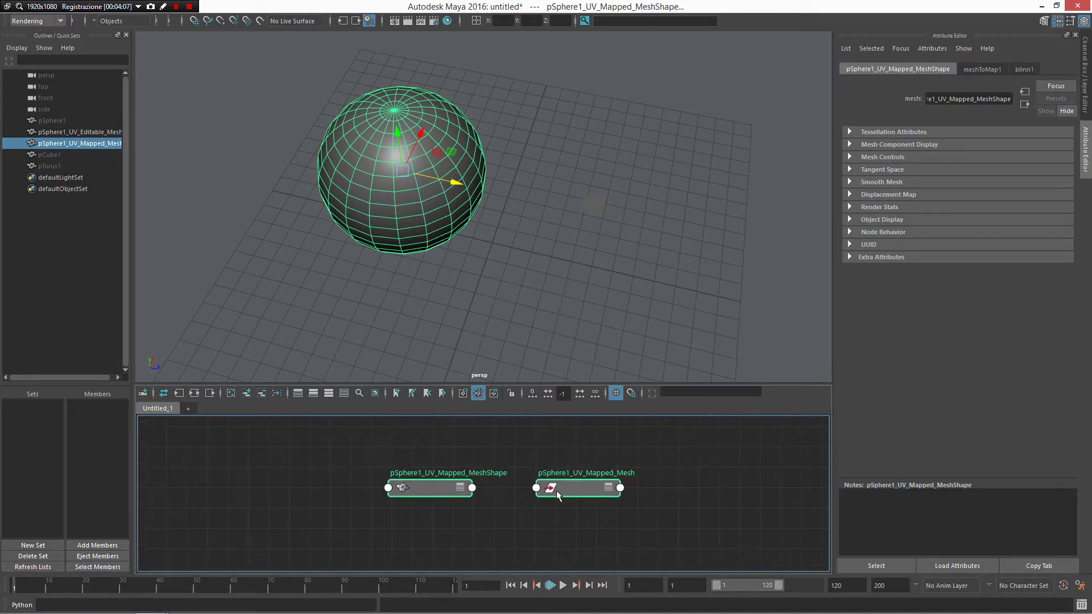
left_click_drag(402, 171, 413, 172)
left_click(434, 237)
right_click_drag(553, 546, 556, 502)
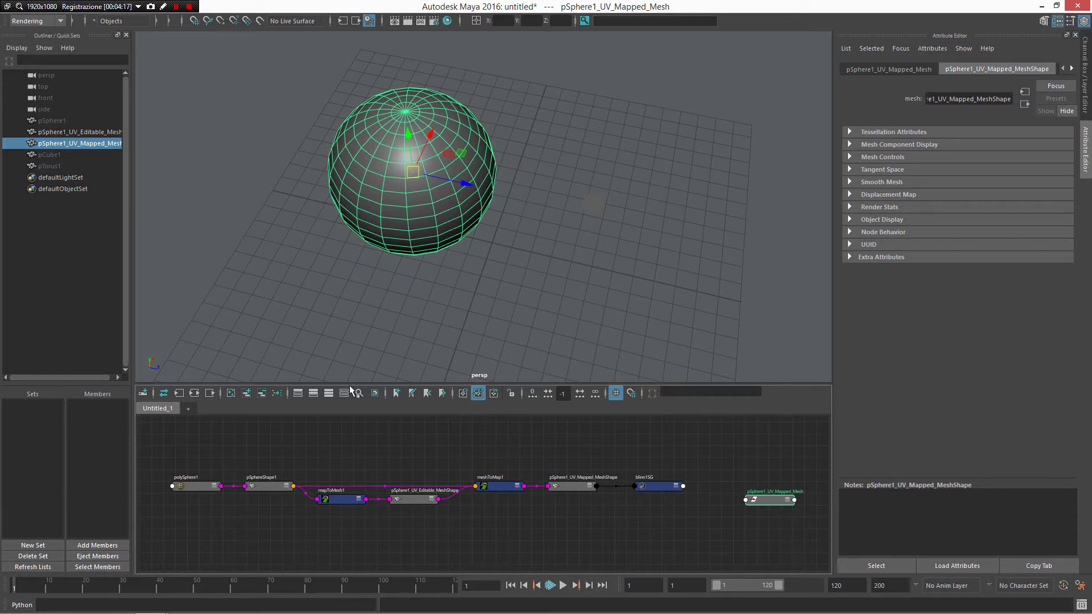
Step: Reposition the polySphere1 and pSphereShape1 nodes at the start of the node graph
middle_click_drag(364, 454, 400, 441)
right_click_drag(400, 441, 457, 441, "alt")
middle_click_drag(483, 438, 515, 434, "alt")
scroll(336, 477, "down", 1)
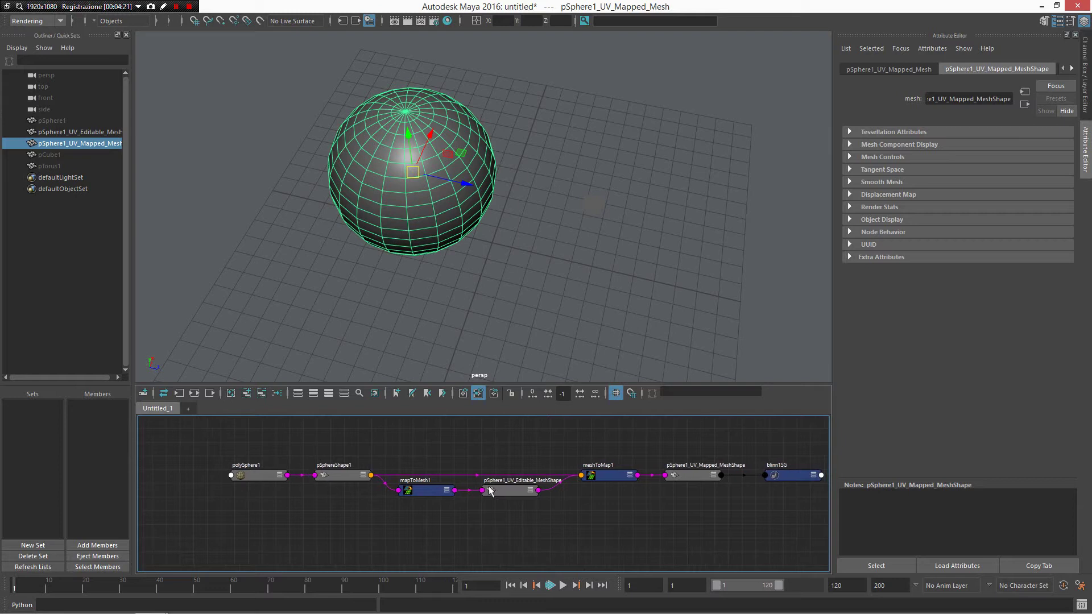
left_click_drag(261, 449, 216, 476)
left_click(333, 478)
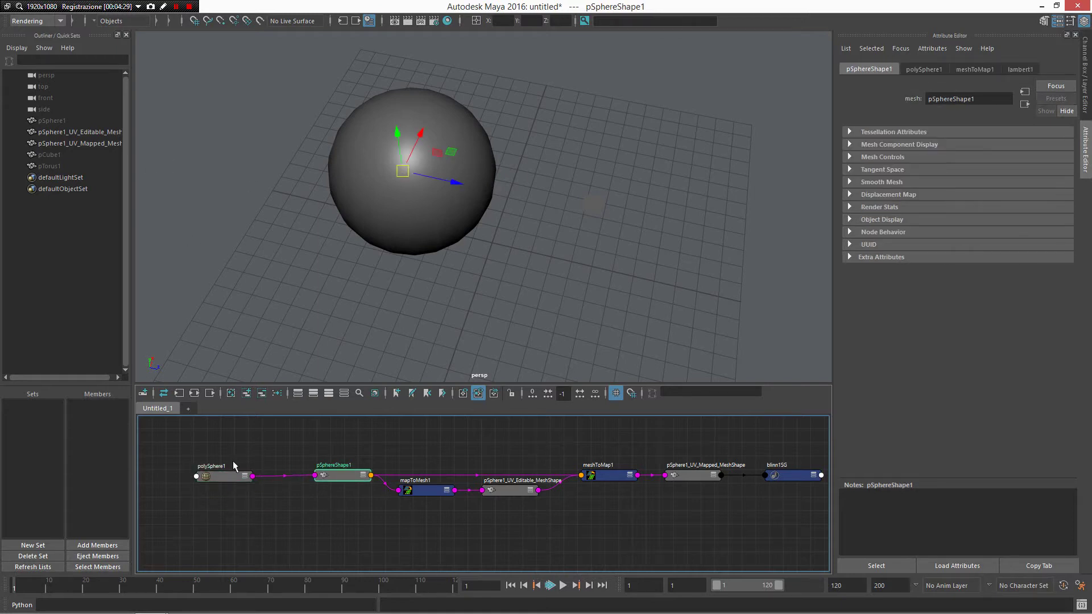
left_click_drag(218, 481, 245, 462)
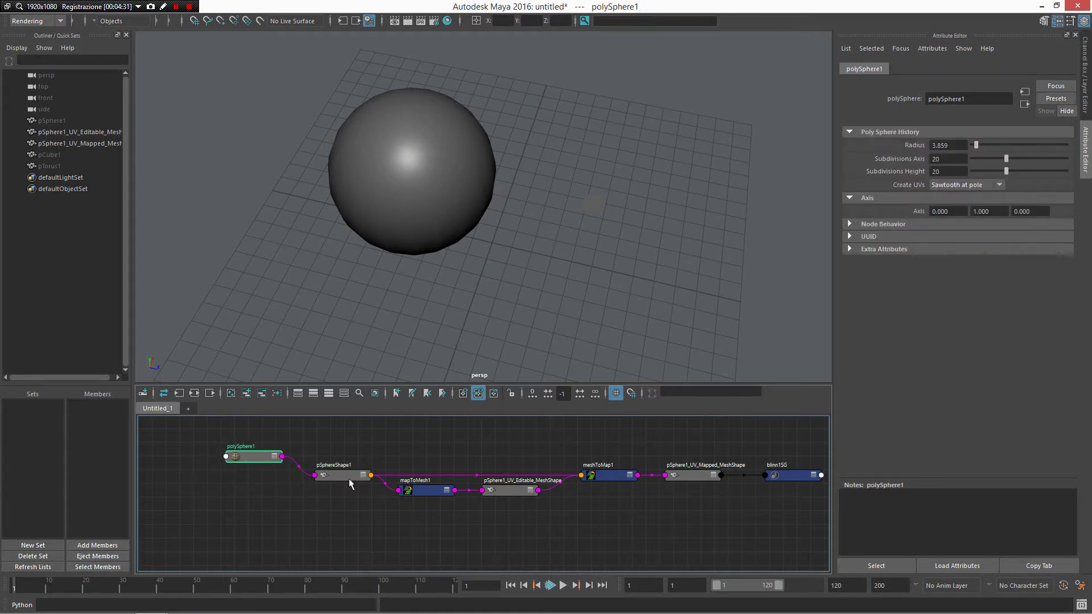
mouse_move(349, 482)
left_mouse_down()
mouse_move(337, 465)
mouse_move(347, 460)
left_mouse_up()
Step: Spread out the mapToMesh1, pSphereShape1 and pSphere1_UV_Editable_MeshShape nodes to separate the two branches of the graph
right_click_drag(391, 483, 361, 483, "alt")
middle_click_drag(360, 482, 339, 514, "alt")
mouse_move(405, 517)
left_mouse_down()
mouse_move(432, 511)
mouse_move(395, 516)
left_mouse_up()
scroll(463, 519, "down", 1)
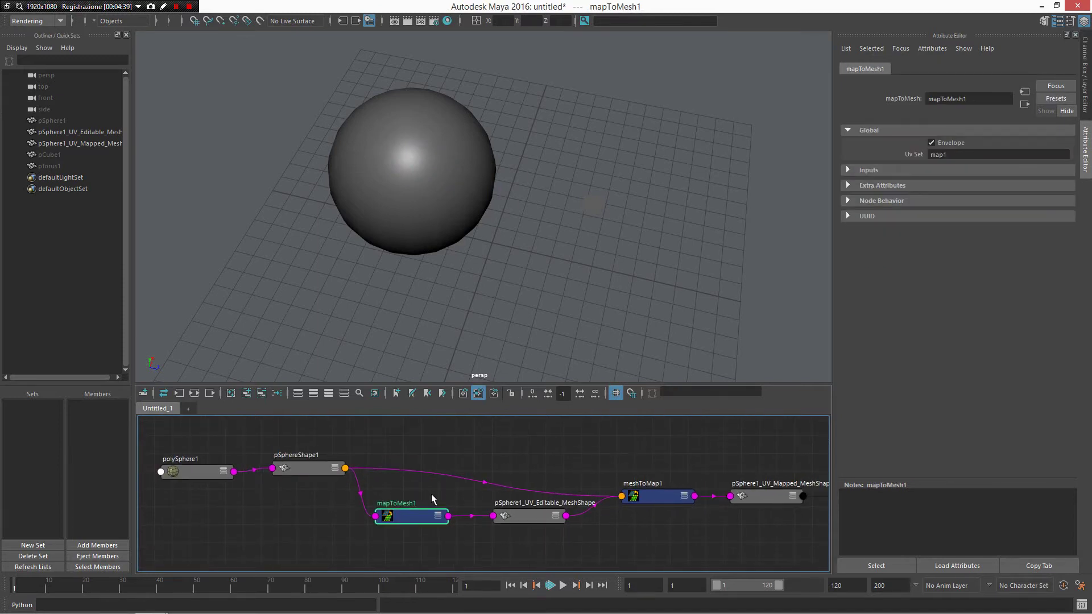
middle_click_drag(440, 498, 417, 489, "alt")
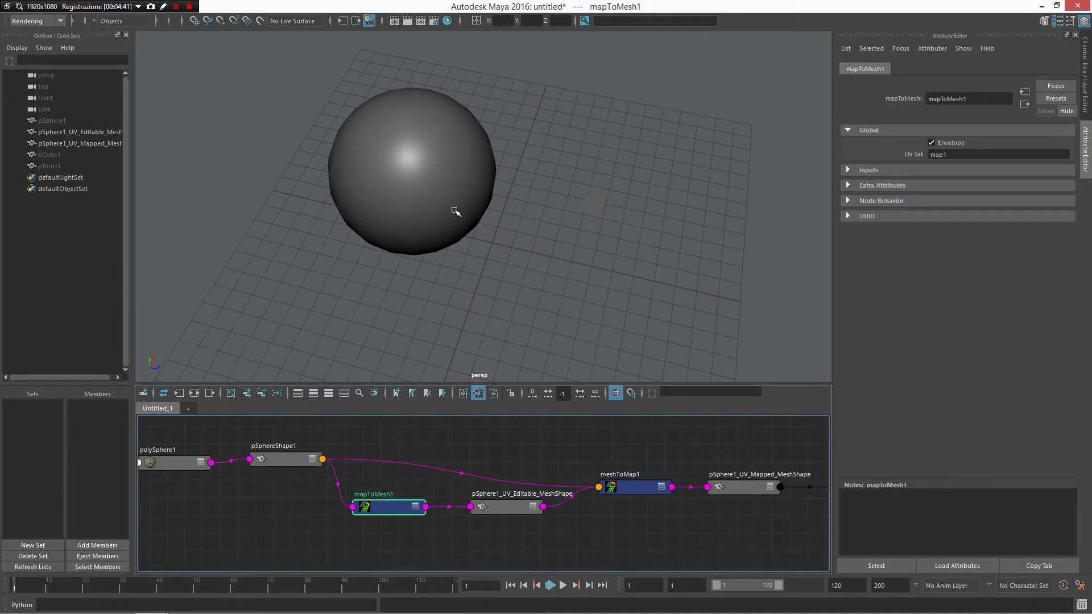
mouse_move(525, 506)
left_mouse_down()
mouse_move(540, 506)
mouse_move(518, 505)
left_mouse_up()
scroll(592, 256, "up", 3)
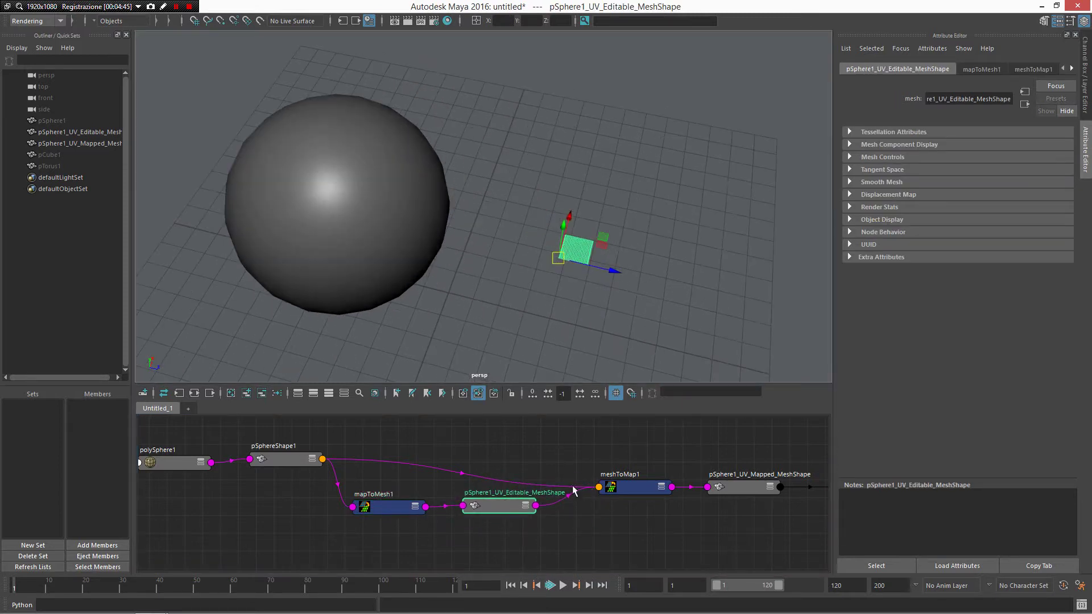
left_click_drag(487, 512, 499, 521)
left_click_drag(278, 462, 321, 450)
left_click_drag(495, 515, 527, 510)
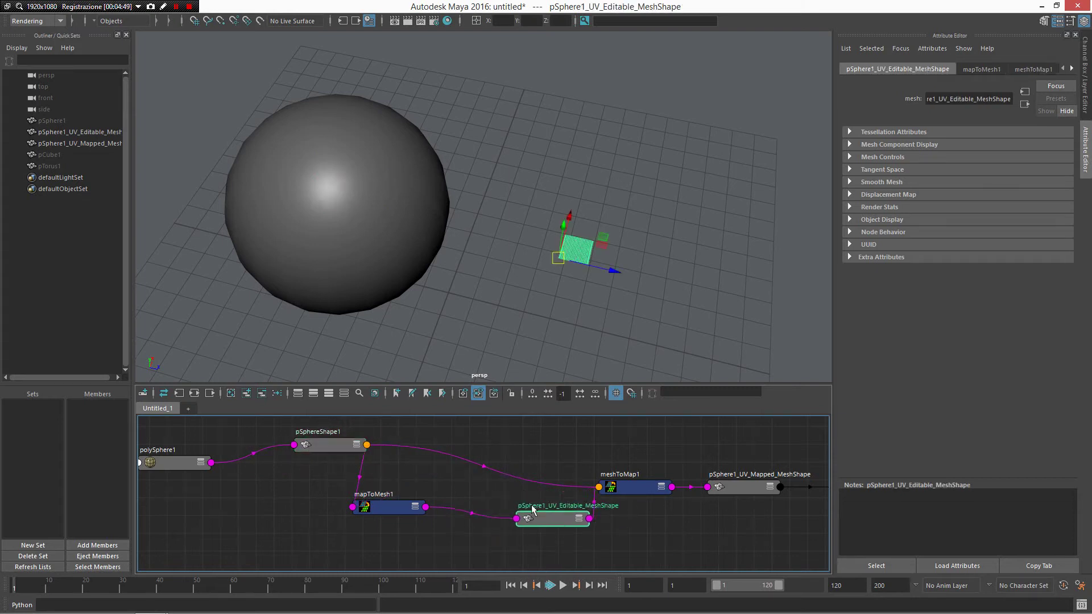
Step: Reposition meshToMap1 and place pSphere1_UV_Mapped_MeshShape in line between it and blinn1SG
mouse_move(623, 490)
left_mouse_down()
mouse_move(640, 483)
mouse_move(629, 486)
left_mouse_up()
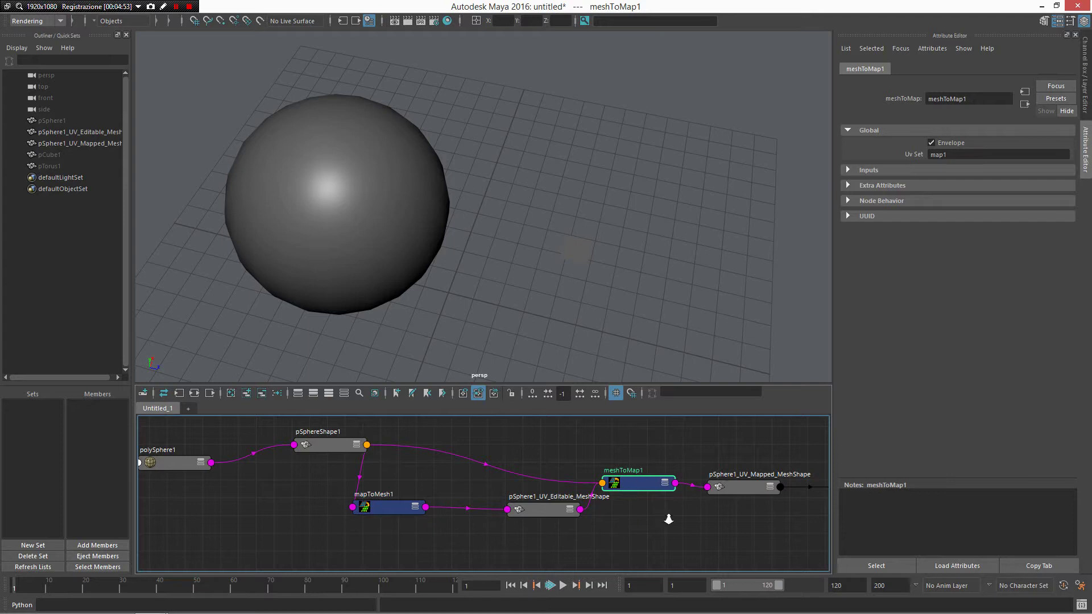
middle_click_drag(664, 511, 544, 518, "alt")
left_click_drag(633, 501, 630, 483)
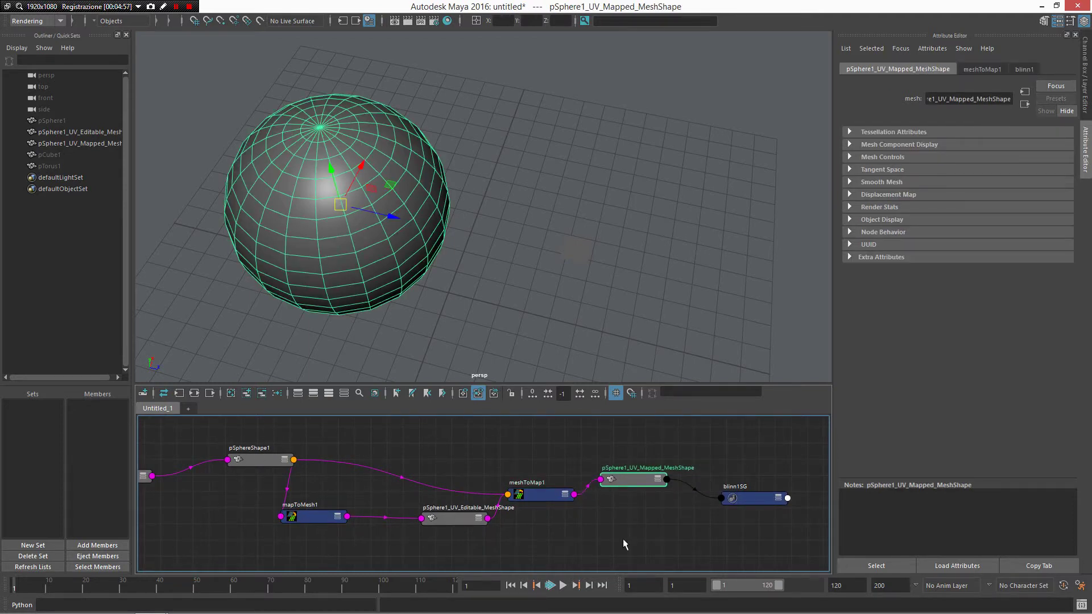
left_click(633, 499)
left_click_drag(629, 482, 656, 495)
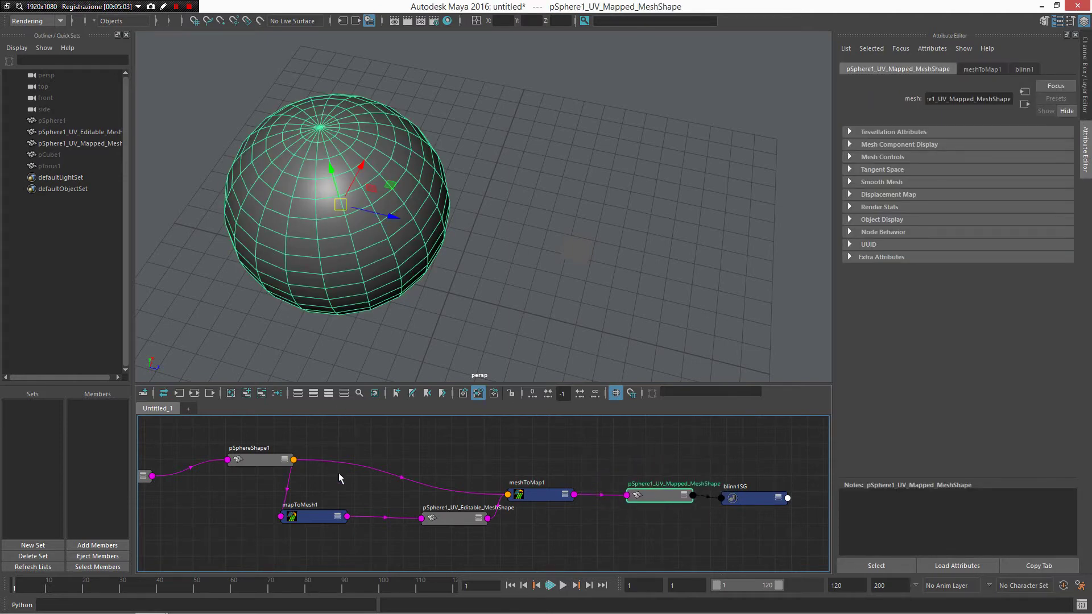
Step: Lower the Subdivisions Axis and Subdivisions Height of the polySphere1 node
scroll(304, 441, "down", 2)
middle_click_drag(339, 441, 374, 448, "alt")
left_click(241, 489)
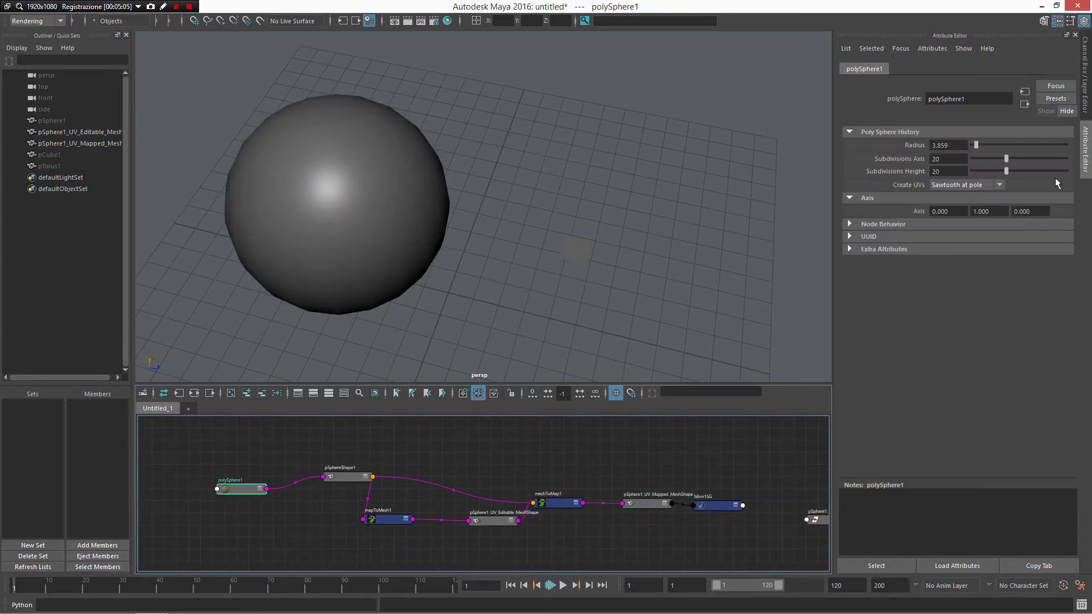
left_click_drag(1005, 158, 983, 171)
Step: Examine how the sphere's UV-editable mesh and mapped mesh respond to the reduced subdivisions
scroll(660, 263, "up", 3)
left_click(593, 283)
left_click_drag(593, 282, 617, 302, "alt")
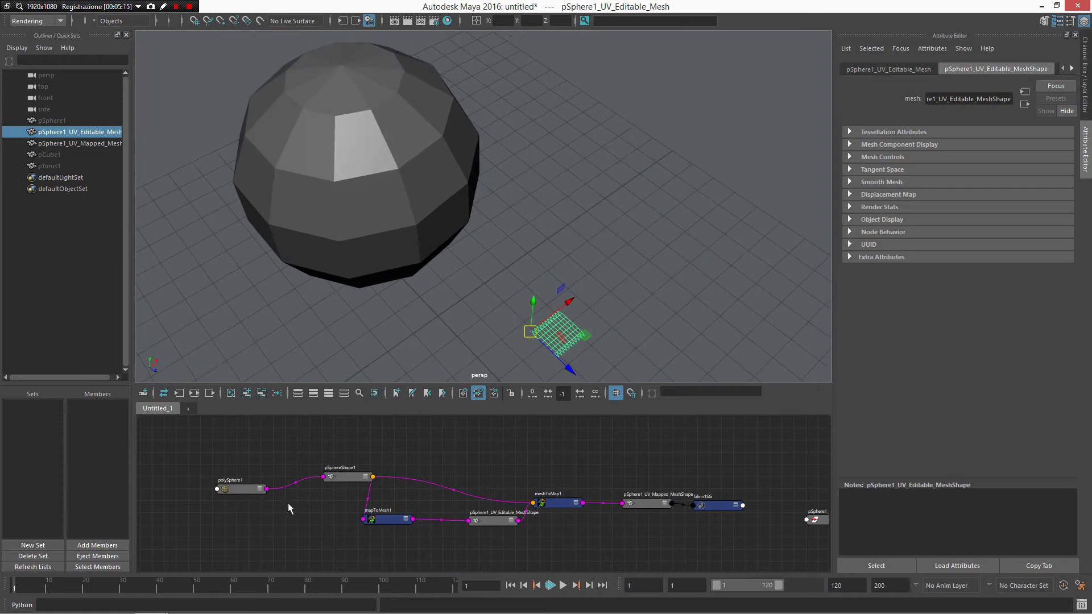
scroll(607, 318, "up", 1)
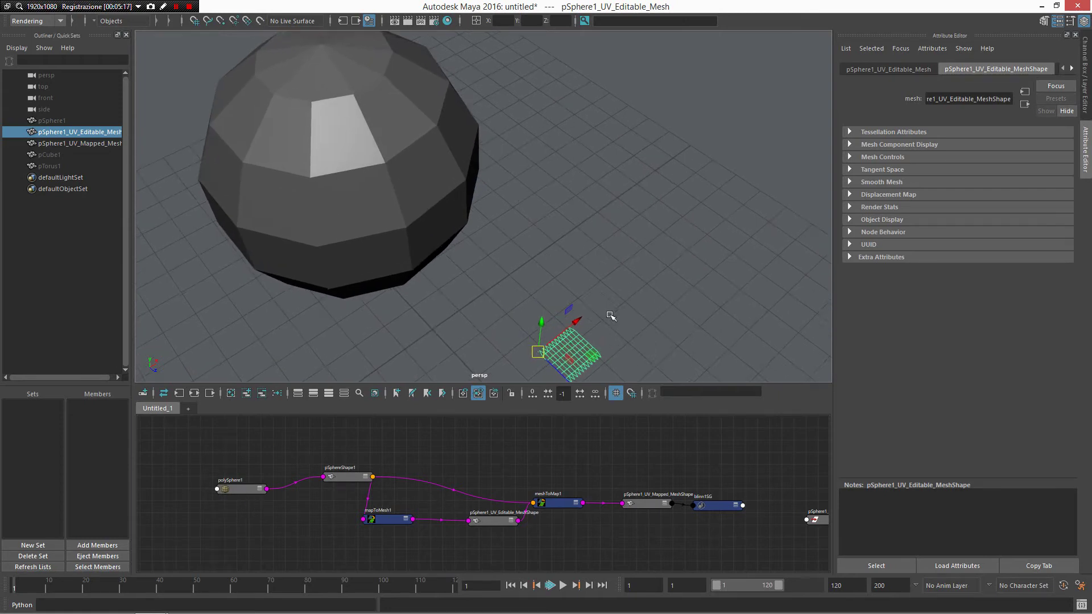
middle_click_drag(606, 319, 607, 215, "alt")
scroll(597, 225, "up", 3)
scroll(640, 285, "down", 5)
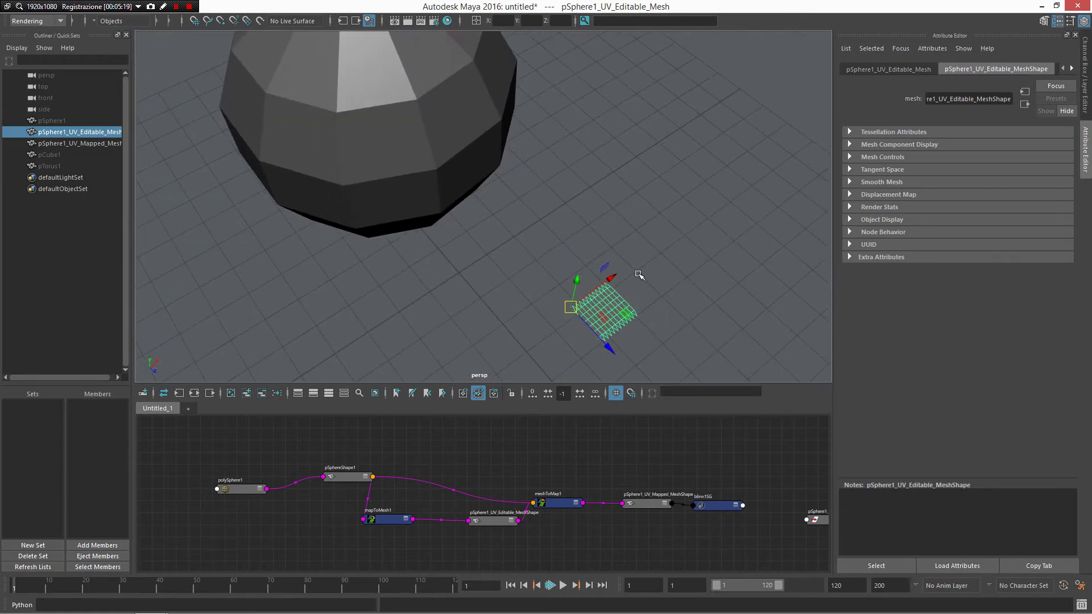
scroll(659, 304, "down", 2)
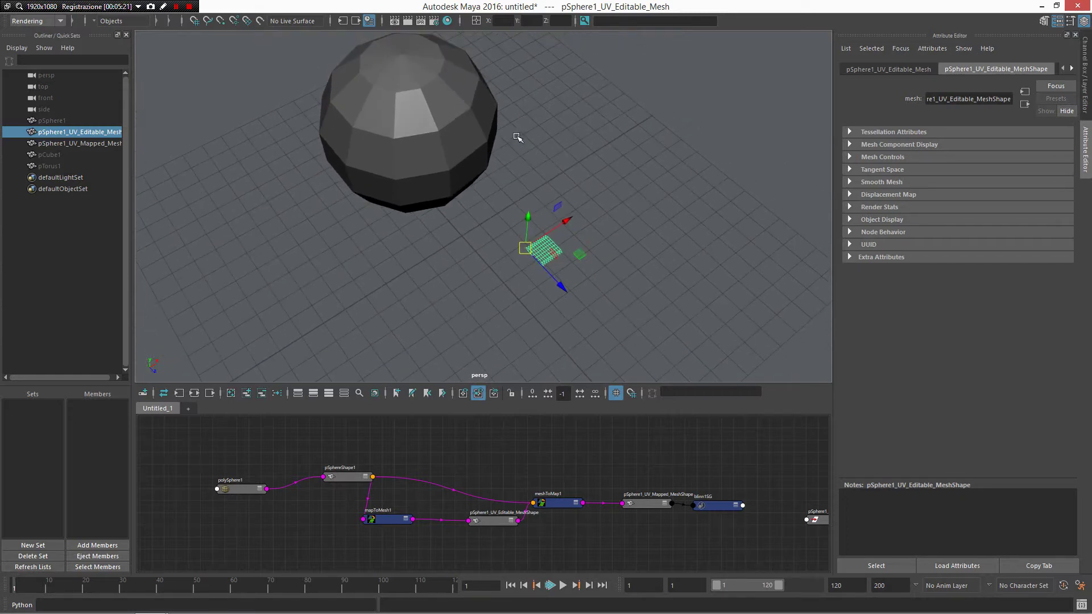
scroll(513, 137, "down", 3)
left_click(443, 142)
scroll(576, 280, "up", 2)
left_click(572, 275)
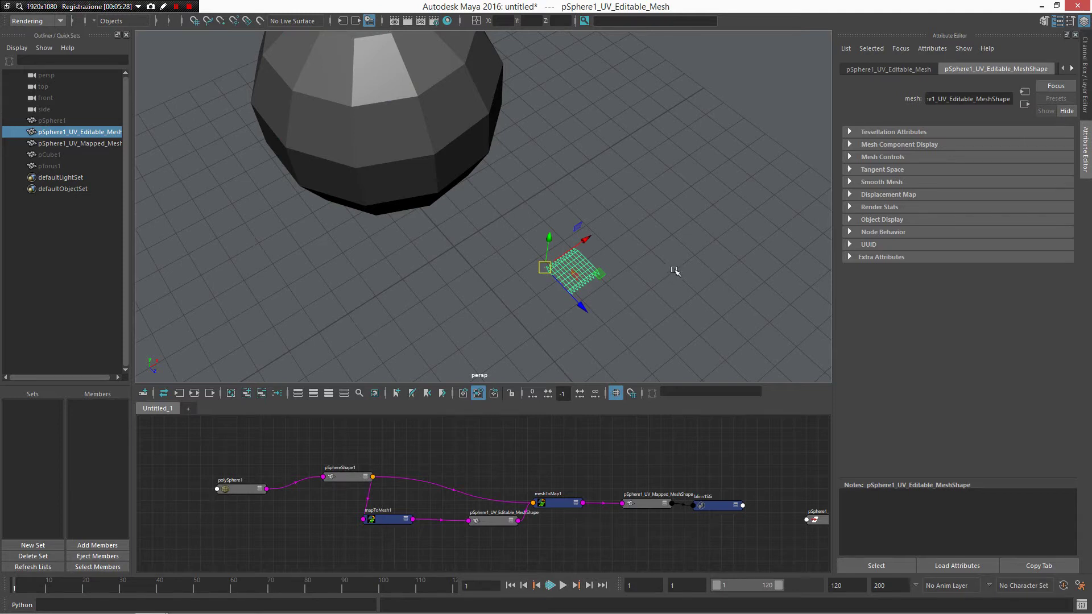
Step: Maximize the perspective view and frame the sphere together with its UV-editable mesh
right_click_drag(675, 271, 592, 212, "alt")
key("space")
left_click_drag(591, 212, 614, 227, "alt")
right_click_drag(614, 227, 628, 252, "alt")
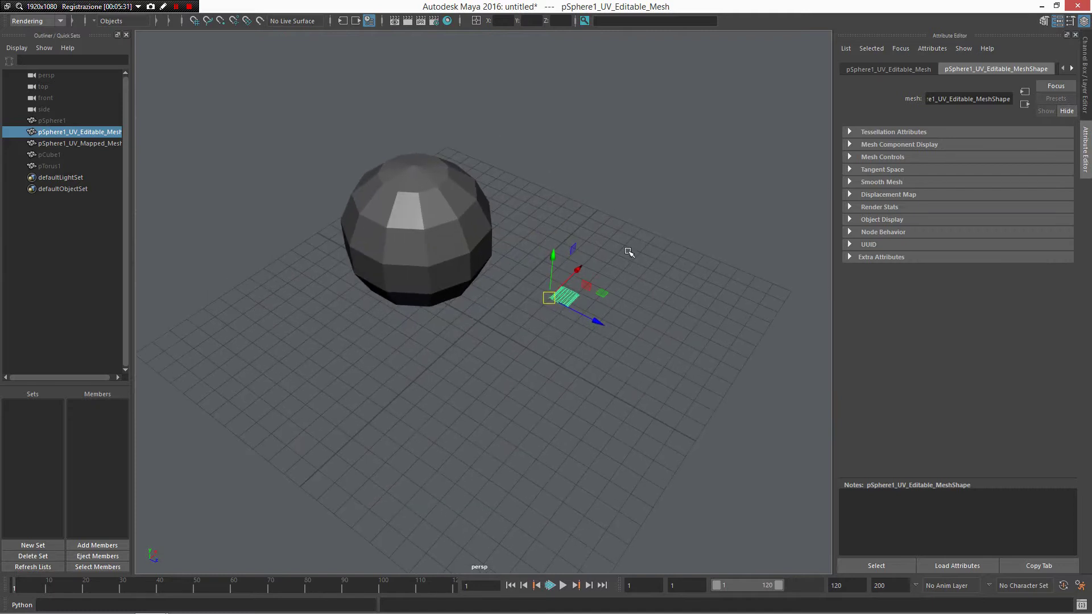
Step: Show the Channel Box and start a new scene without saving the current one
left_click(1082, 39)
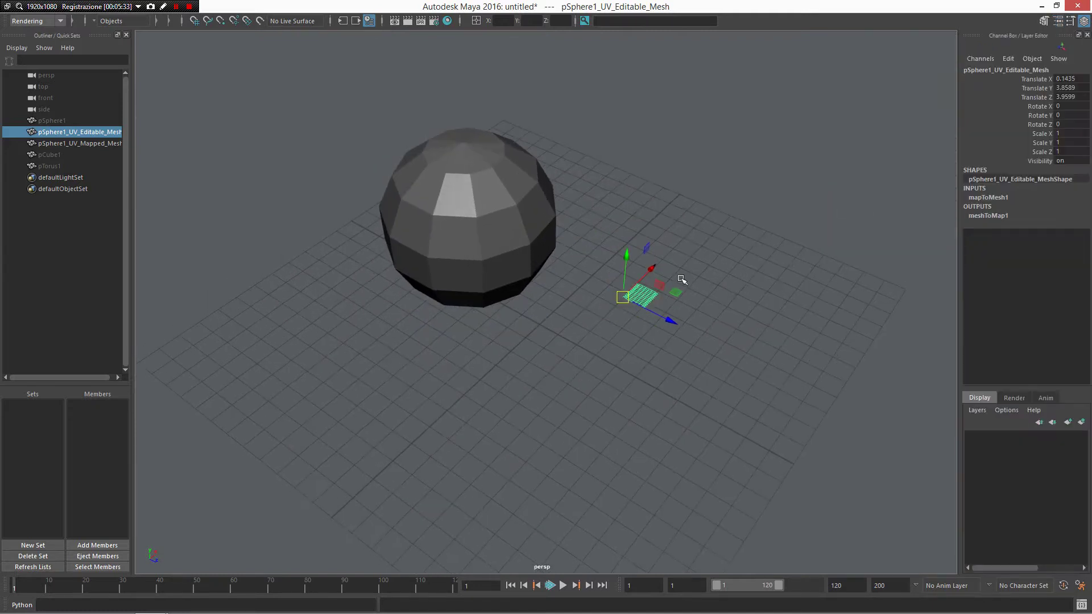
key("ctrl+n")
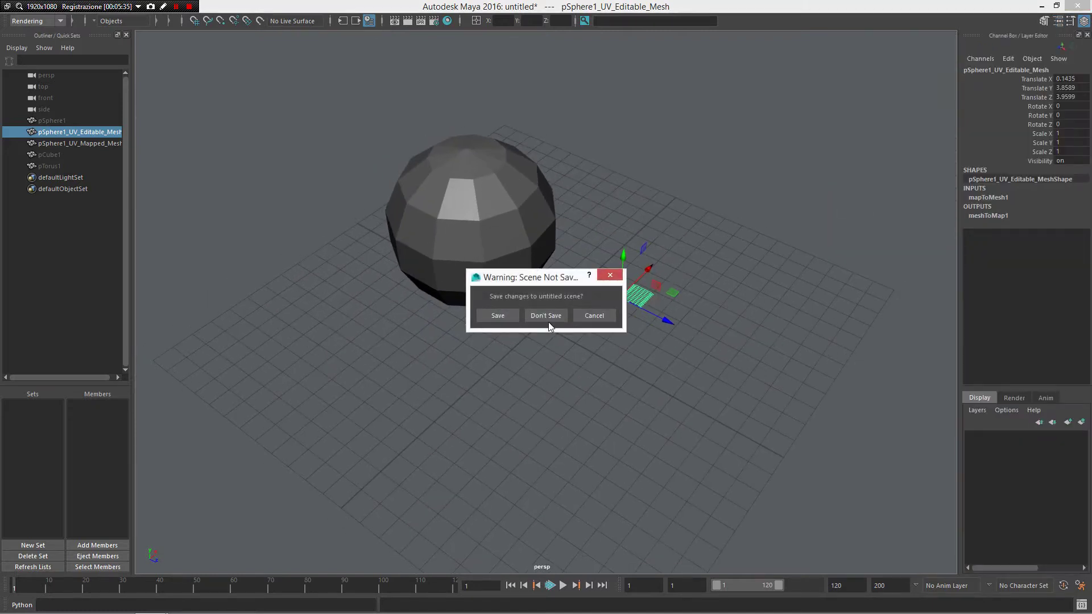
left_click(547, 316)
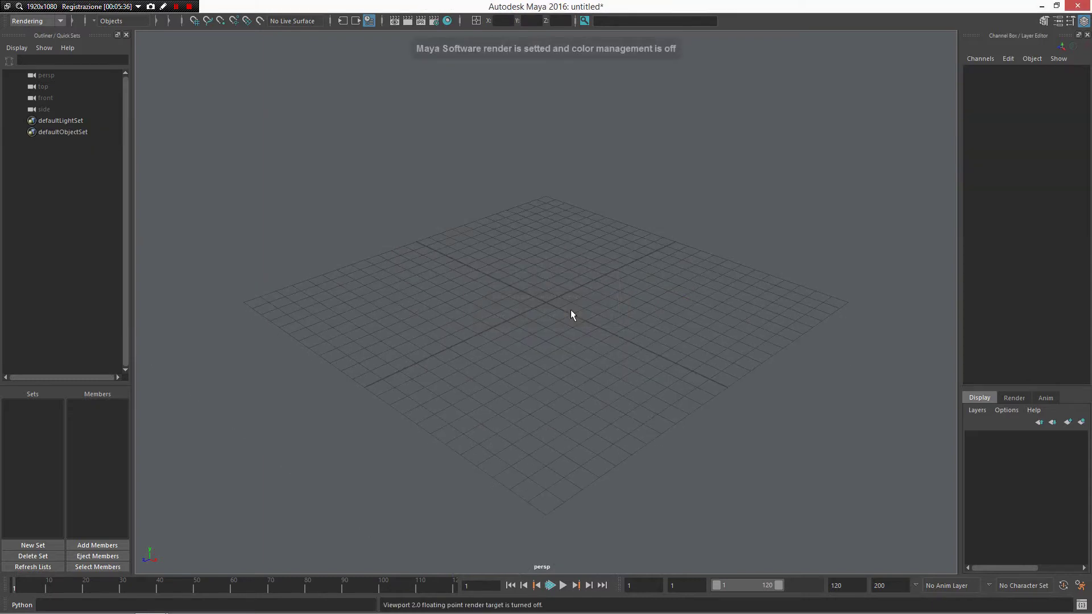
Step: Create a polygon cube about 6.63 units per side above the grid and frame it in the perspective view
mouse_move(552, 291)
right_mouse_down("shift")
mouse_move(551, 243)
mouse_move(606, 245)
right_mouse_up("shift")
left_click_drag(558, 250, 608, 245, "shift")
left_click_drag(568, 219, 588, 276, "alt")
scroll(625, 278, "down", 2)
middle_click_drag(575, 299, 555, 353, "alt")
scroll(623, 279, "up", 3)
left_click_drag(605, 291, 633, 196, "alt")
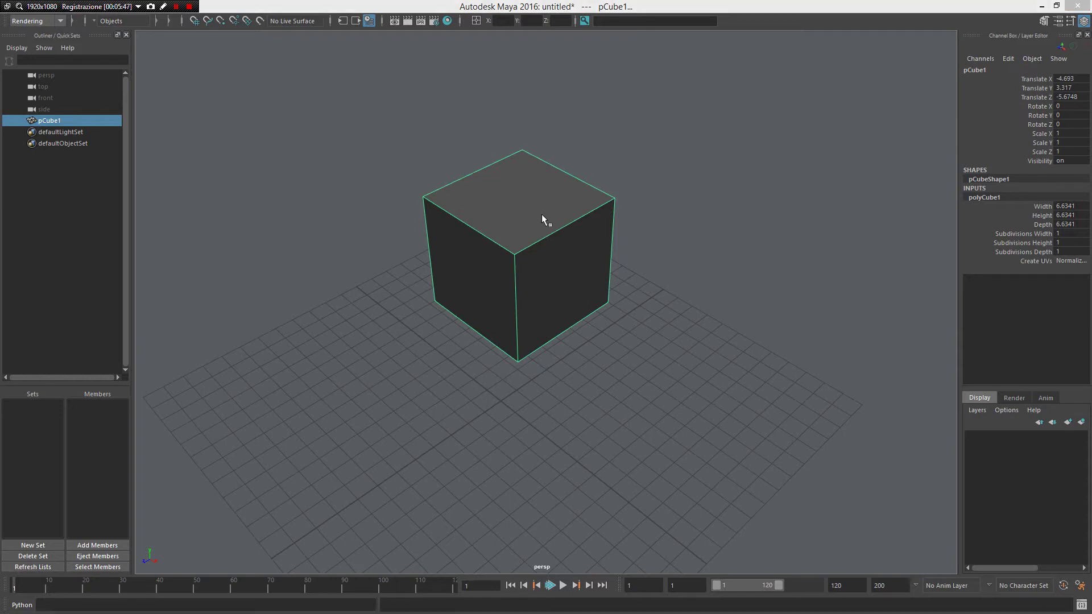
Step: Apply Shatter Geometry to the cube to break it into volume shards
right_click_drag(541, 218, 542, 217, "shift")
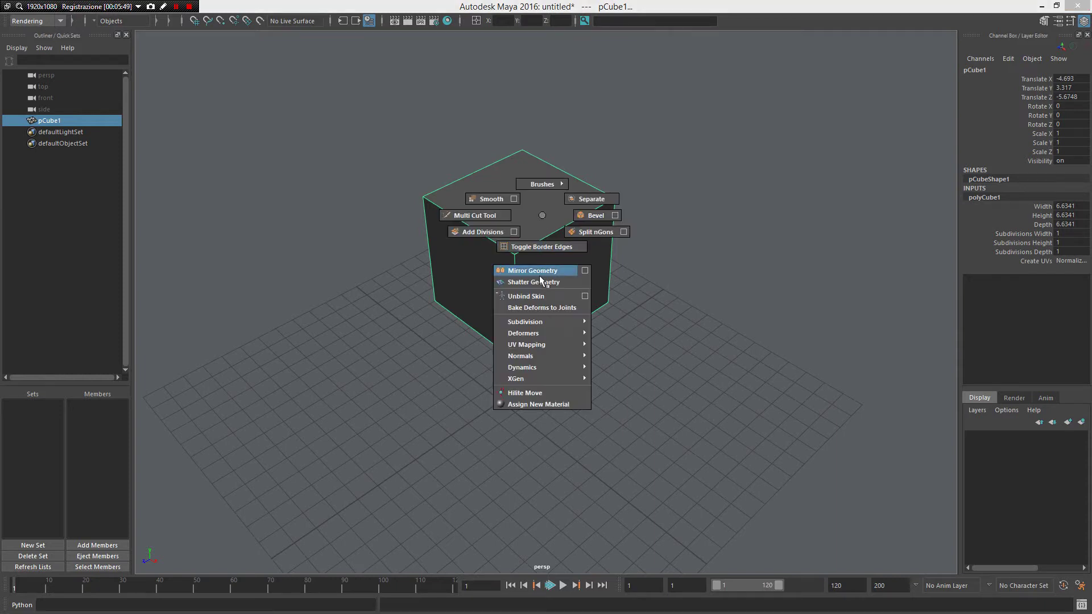
right_click_drag(539, 275, 535, 305, "shift")
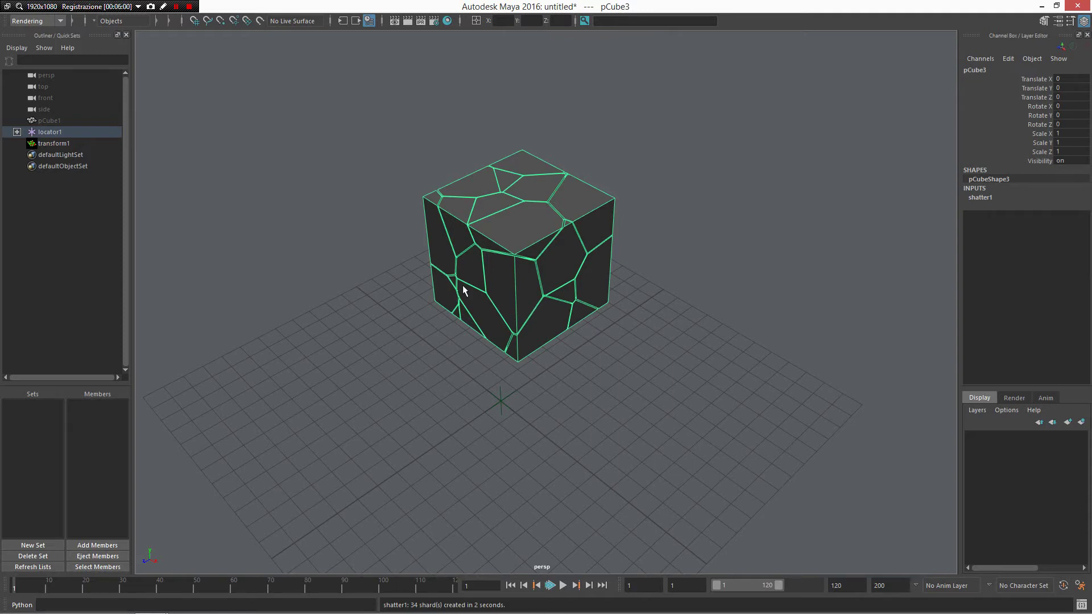
left_click_drag(684, 256, 524, 455, "alt")
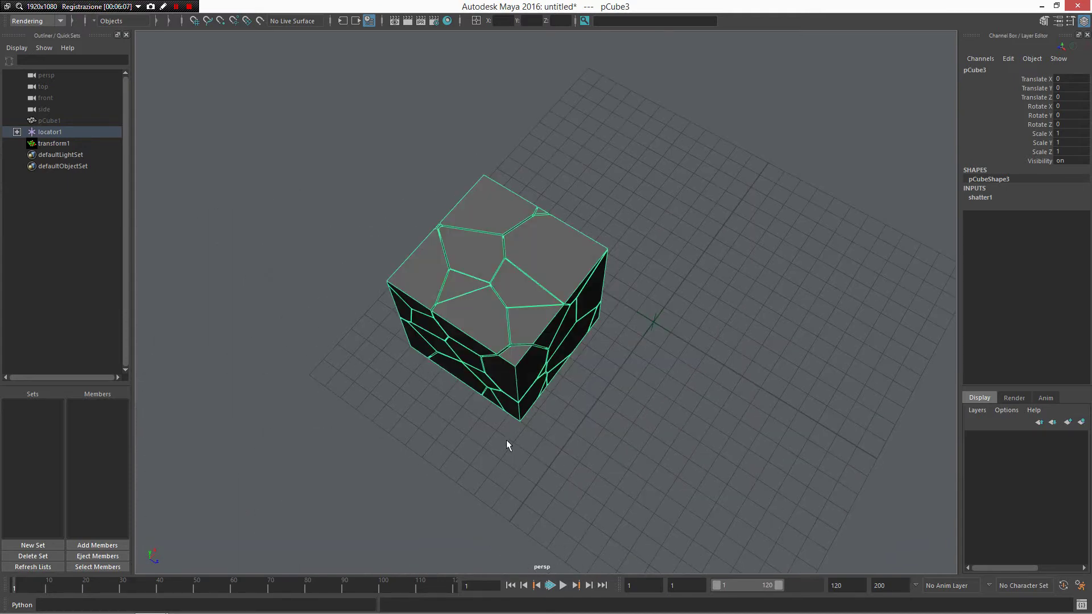
Step: Switch to the perspective and Node Editor layout and graph the shattered cube's connections
key("space")
scroll(556, 180, "down", 5)
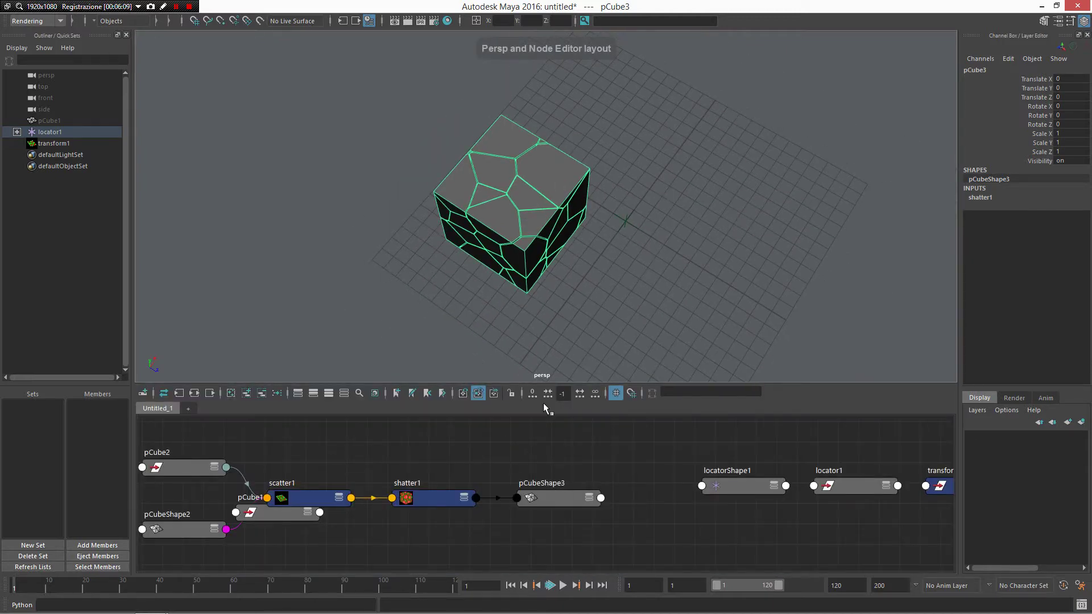
right_click_drag(572, 422, 379, 494)
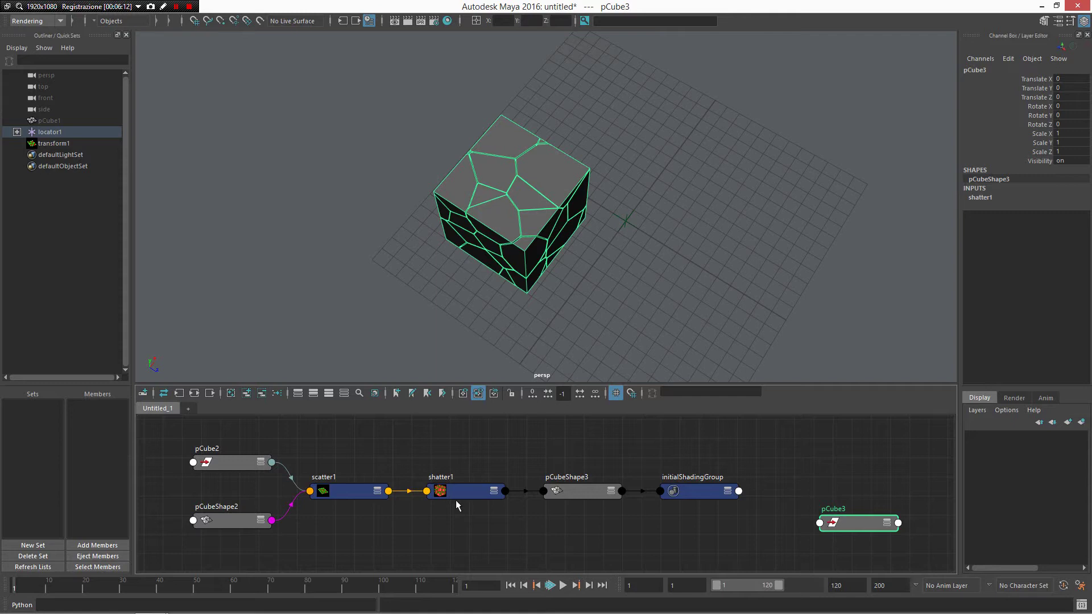
Step: Rearrange the pCube2, pCubeShape2, scatter1, shatter1 and pCubeShape3 nodes to present the shatter network
mouse_move(225, 459)
left_mouse_down()
mouse_move(247, 453)
mouse_move(254, 486)
mouse_move(234, 465)
left_mouse_up()
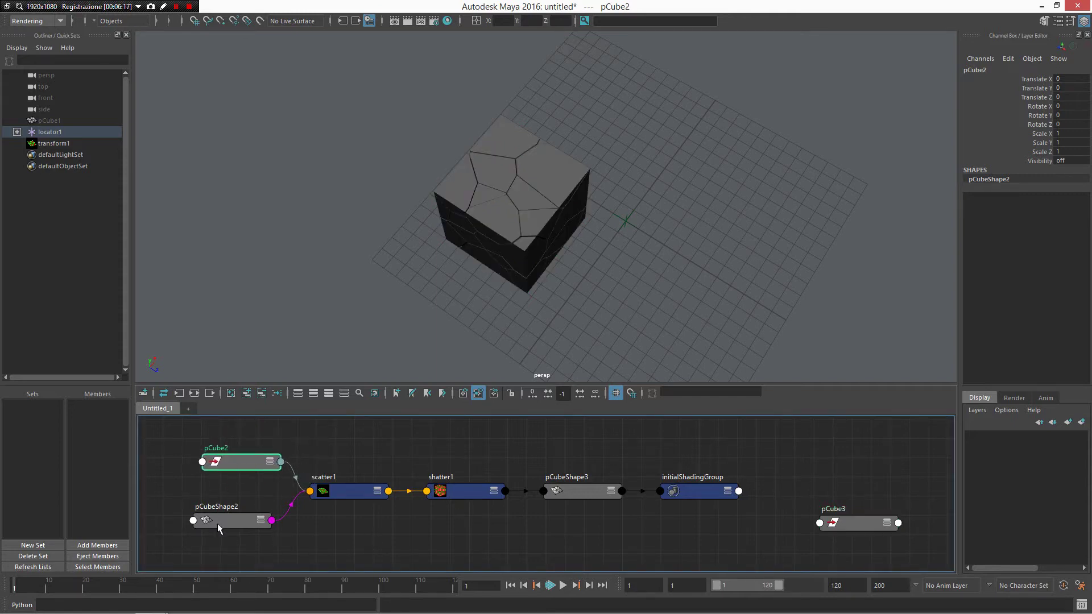
left_click_drag(217, 523, 222, 554)
mouse_move(347, 495)
left_mouse_down()
mouse_move(357, 458)
mouse_move(336, 509)
left_mouse_up()
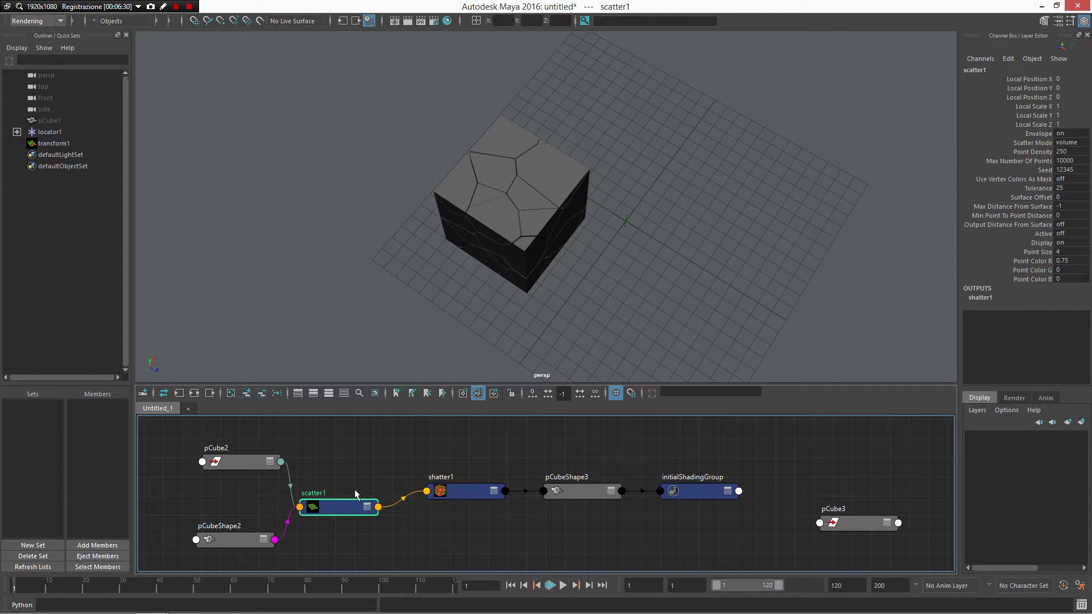
mouse_move(485, 506)
left_mouse_down()
mouse_move(517, 463)
mouse_move(526, 526)
mouse_move(490, 506)
left_mouse_up()
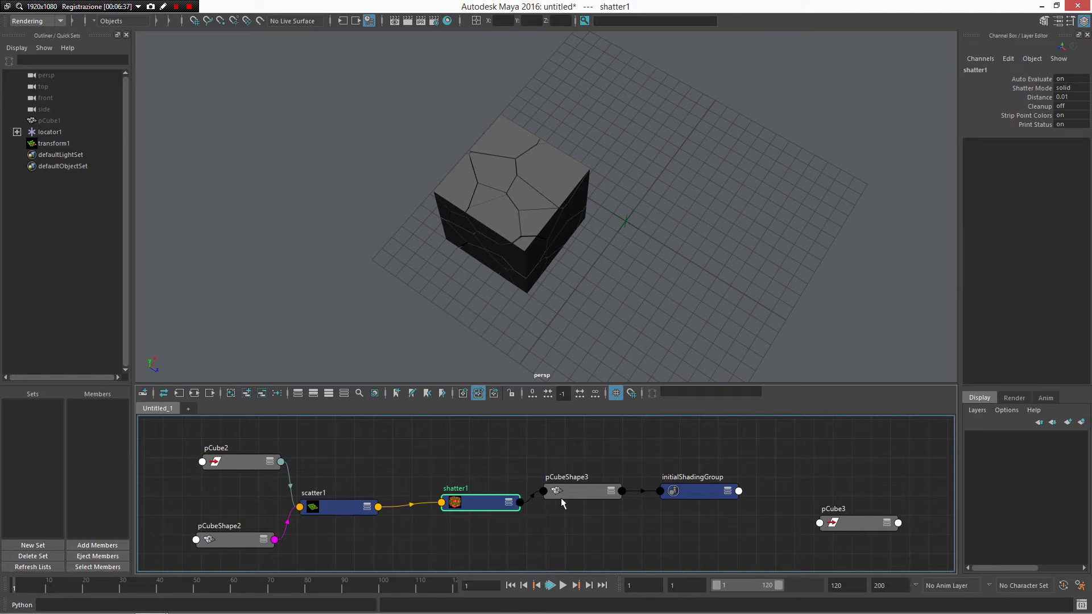
left_click(575, 490)
left_click_drag(578, 497, 596, 505)
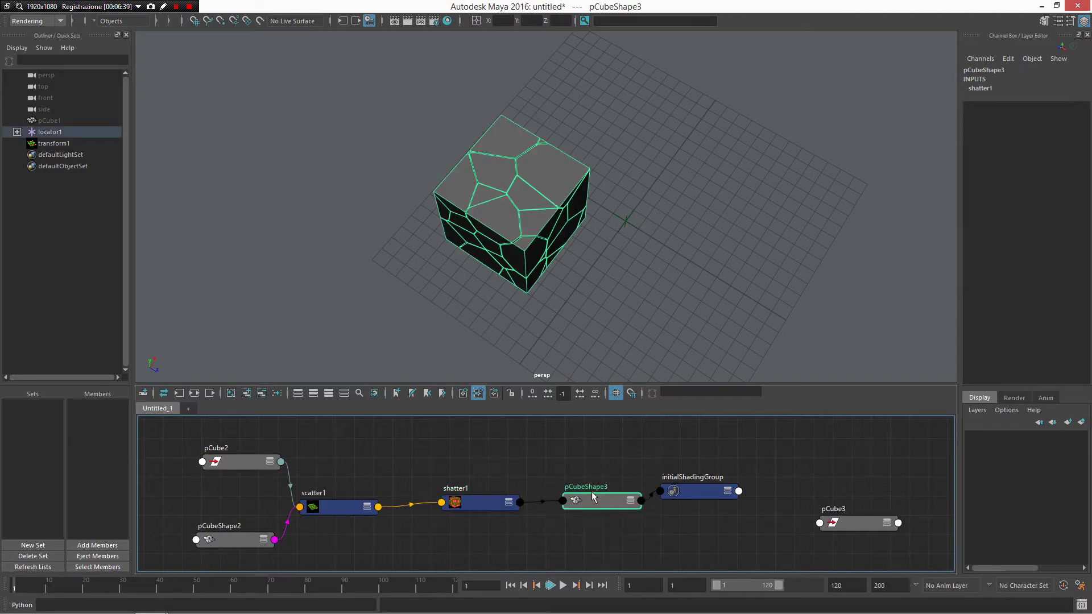
left_click_drag(591, 492, 589, 494)
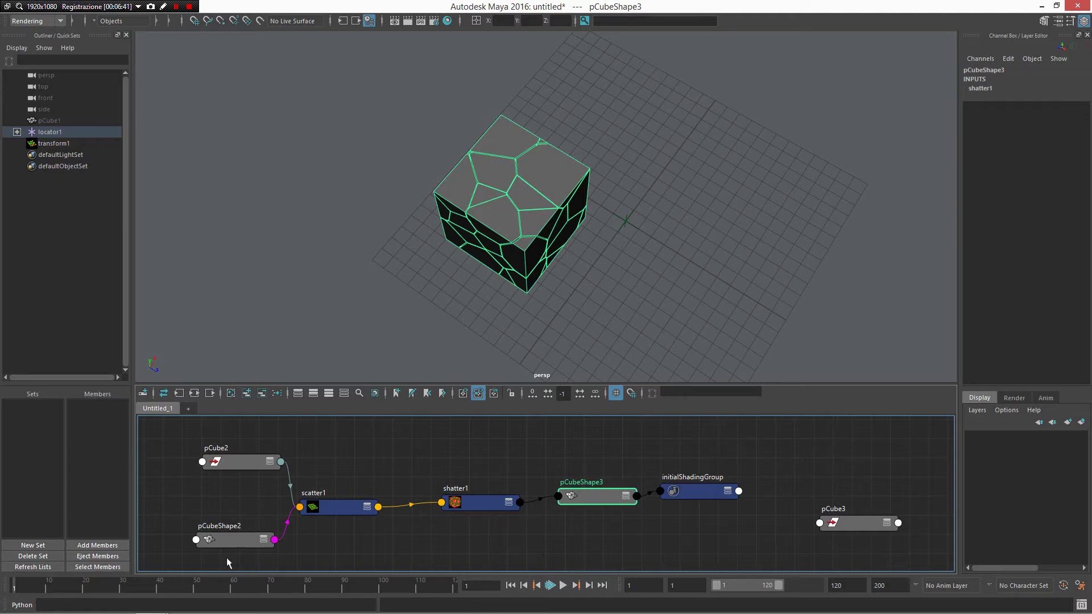
left_click_drag(235, 539, 221, 514)
left_click_drag(599, 496, 581, 469)
Step: Display the shattered cube in wireframe and examine the scatter points inside its shards
left_click_drag(638, 296, 630, 251, "alt")
key("space")
left_click_drag(625, 165, 626, 198)
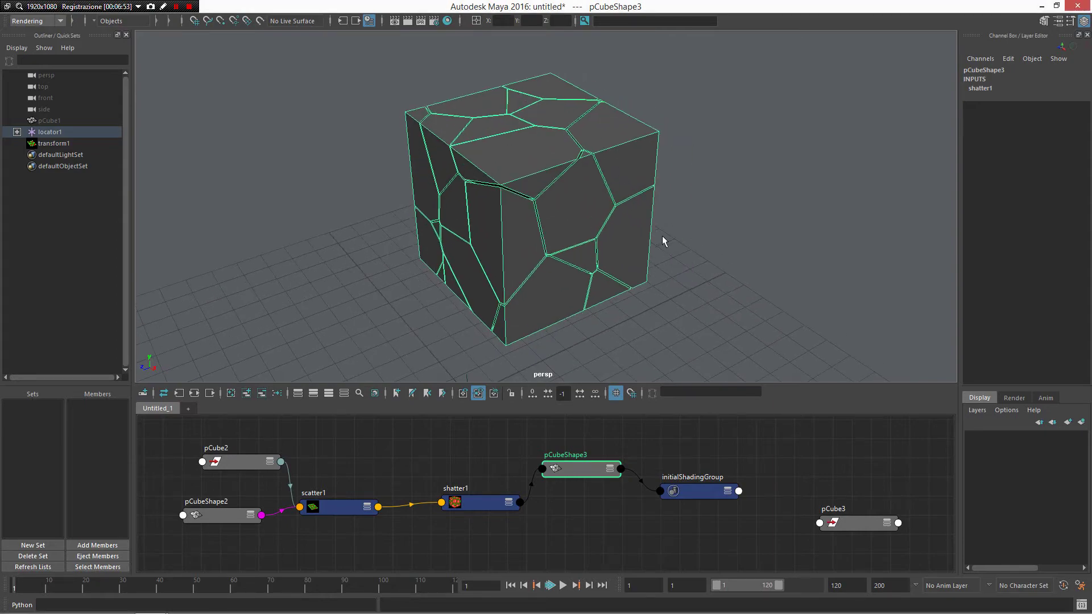
key("4")
left_click_drag(662, 240, 546, 290, "alt")
left_click_drag(505, 324, 340, 523, "alt")
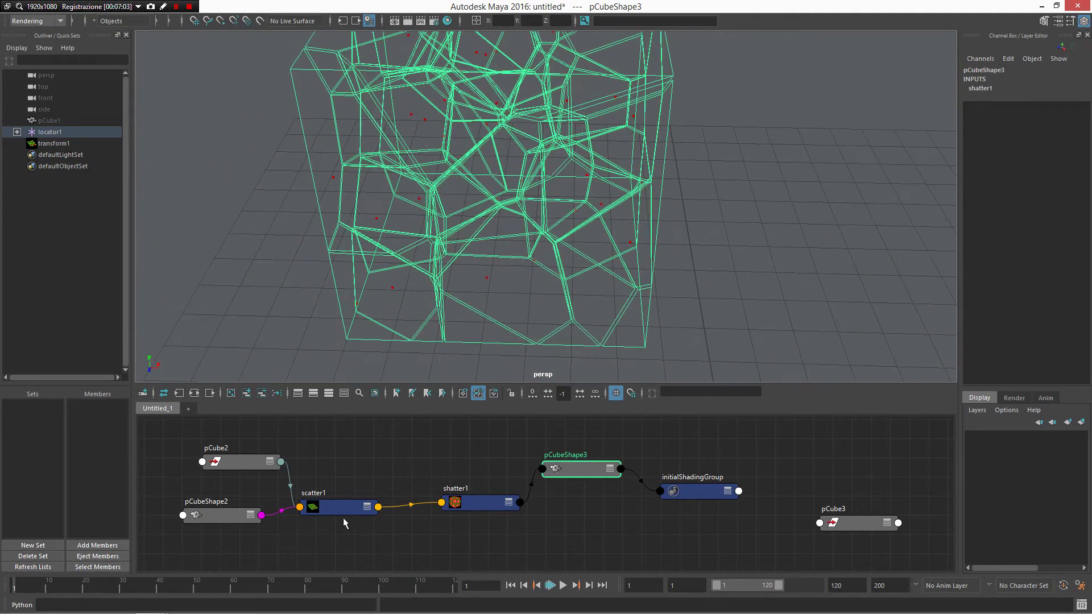
left_click_drag(491, 268, 413, 259, "alt")
right_click_drag(692, 281, 644, 254, "alt")
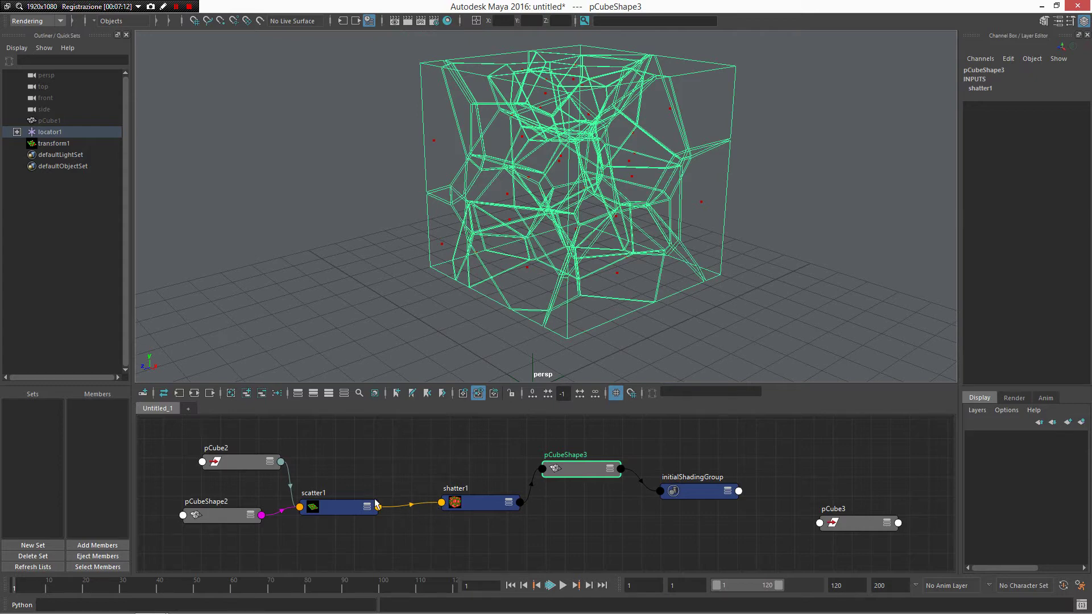
Step: Open the scatter1 node's attributes and set Point Density to 300
left_click(341, 509)
left_click_drag(335, 512, 369, 507)
double_click(367, 509)
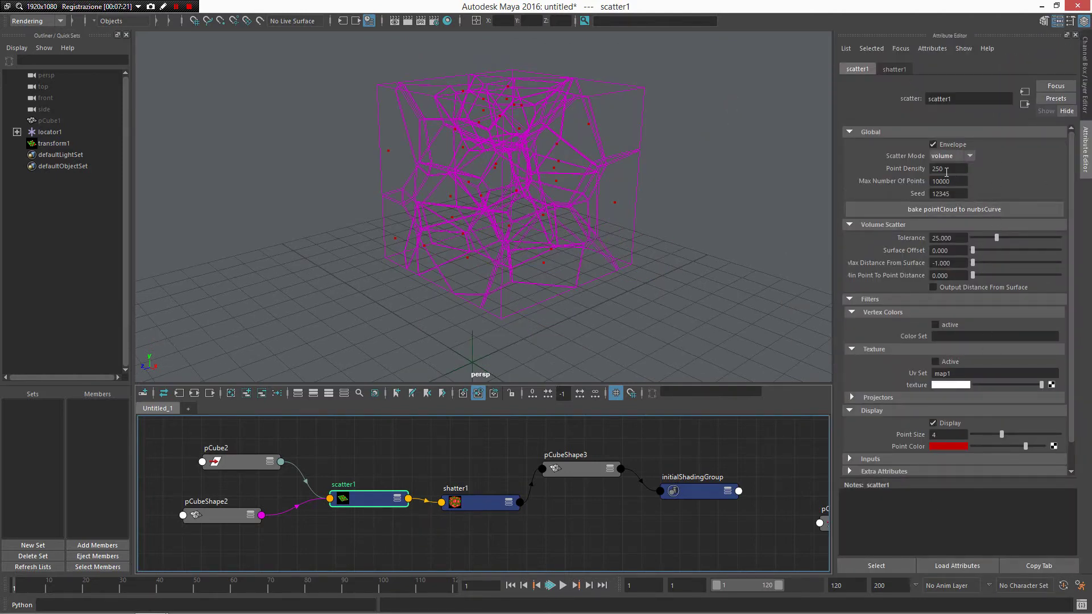
left_click_drag(945, 169, 909, 167)
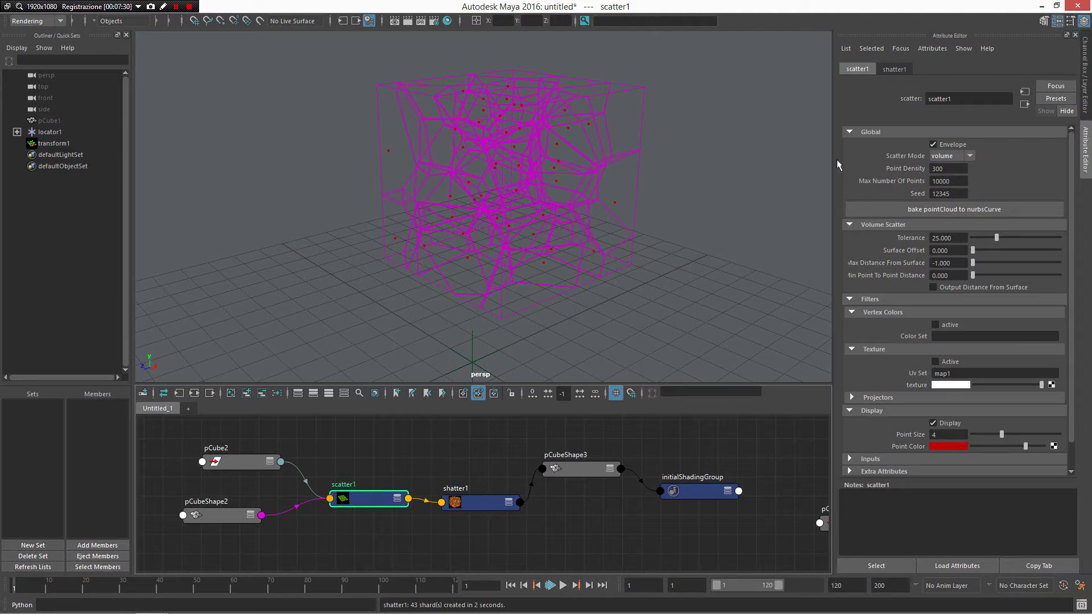
Step: Reduce the scatter1 Point Density to 50
double_click(944, 167)
type("50")
key("Return")
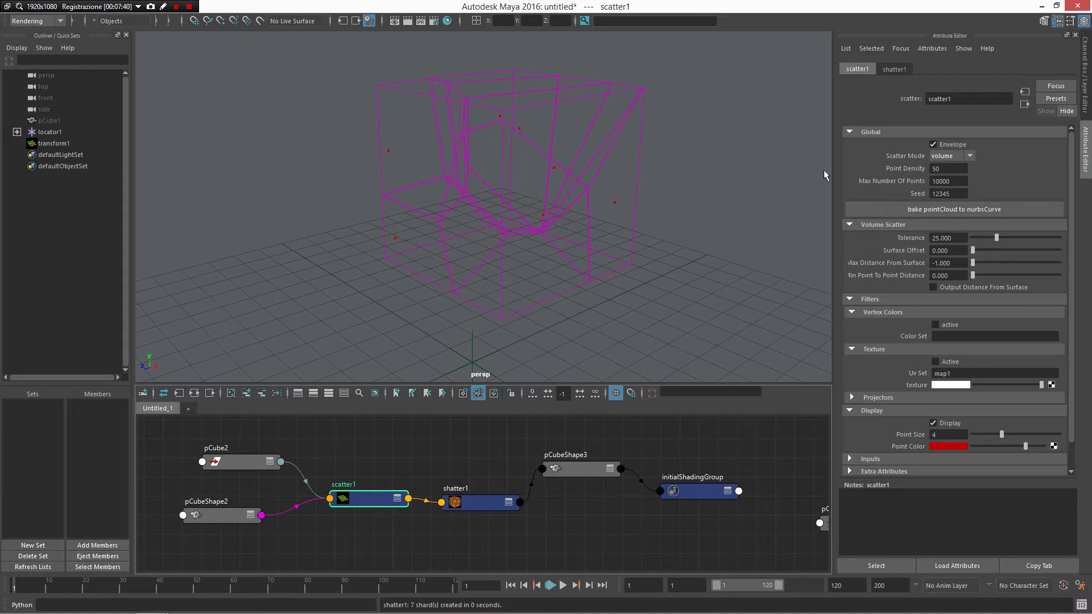
Step: Examine how the larger wireframe shards relate to the remaining scatter points from several angles
left_click_drag(728, 159, 667, 168, "alt")
right_click_drag(665, 151, 705, 135)
left_click_drag(646, 161, 661, 130, "alt")
key("ctrl+z")
scroll(689, 144, "down", 1)
middle_click_drag(689, 143, 685, 192, "alt")
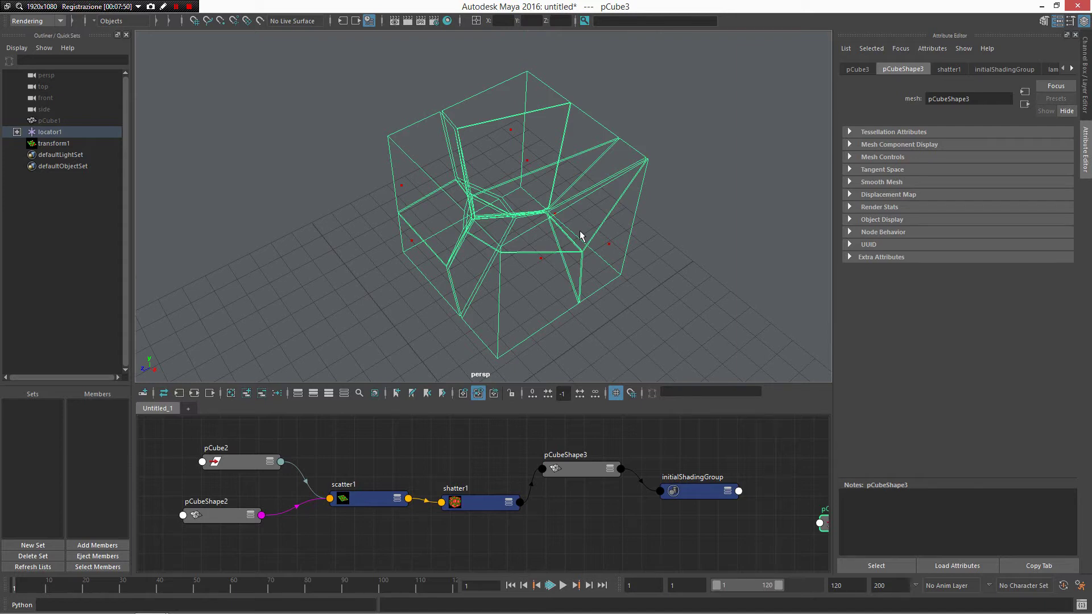
right_click_drag(645, 256, 556, 191, "alt")
left_click_drag(555, 191, 597, 184, "alt")
right_click_drag(596, 185, 565, 173, "alt")
left_click_drag(446, 190, 407, 187, "alt")
right_click_drag(602, 285, 499, 228, "alt")
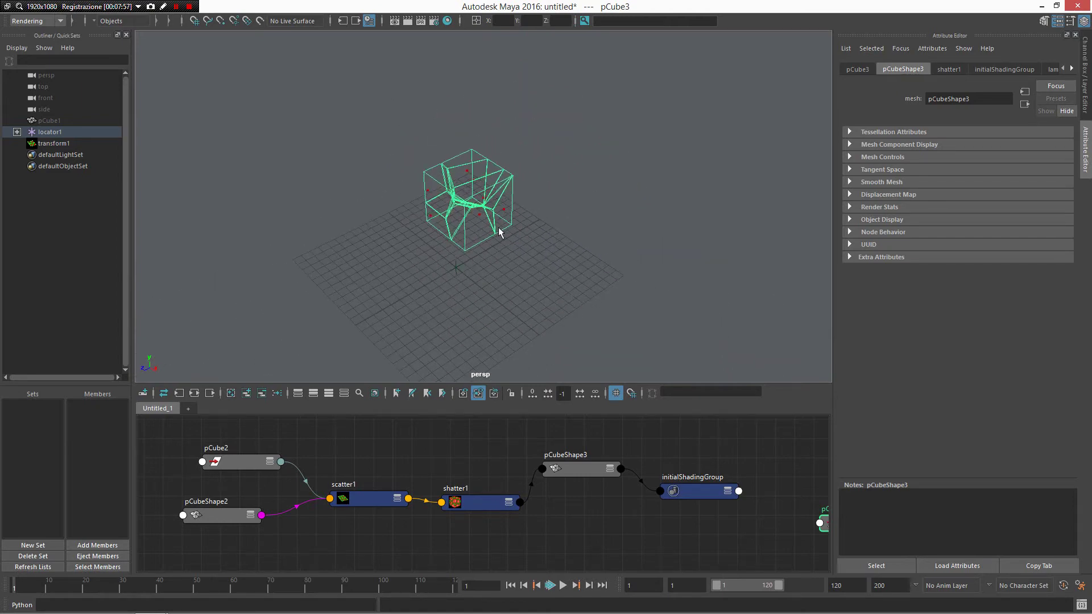
Step: Raise the scatter1 Point Density to 500
left_click(361, 503)
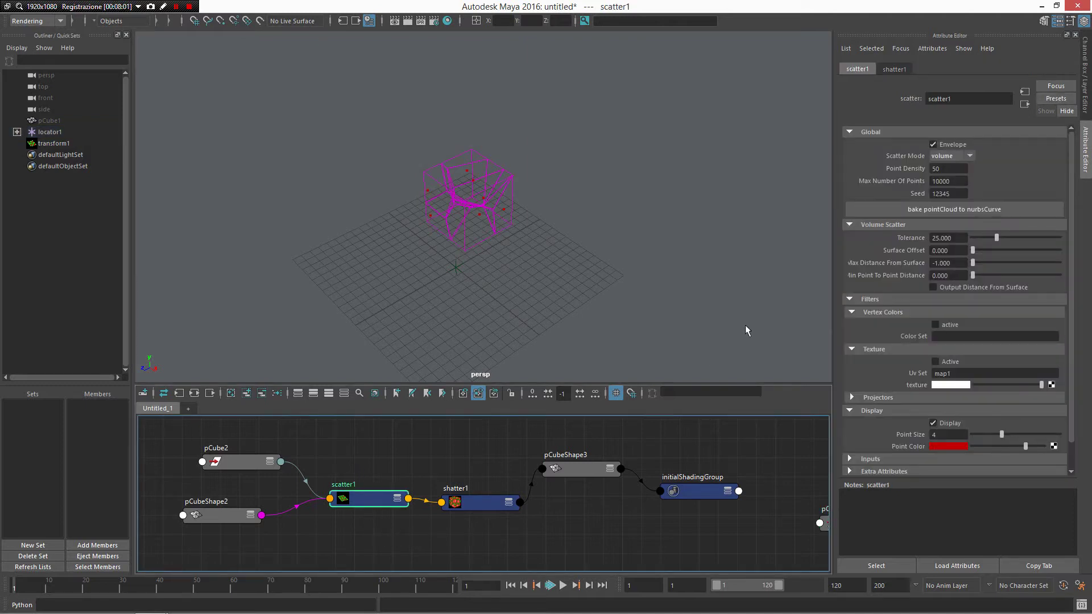
left_click(959, 169)
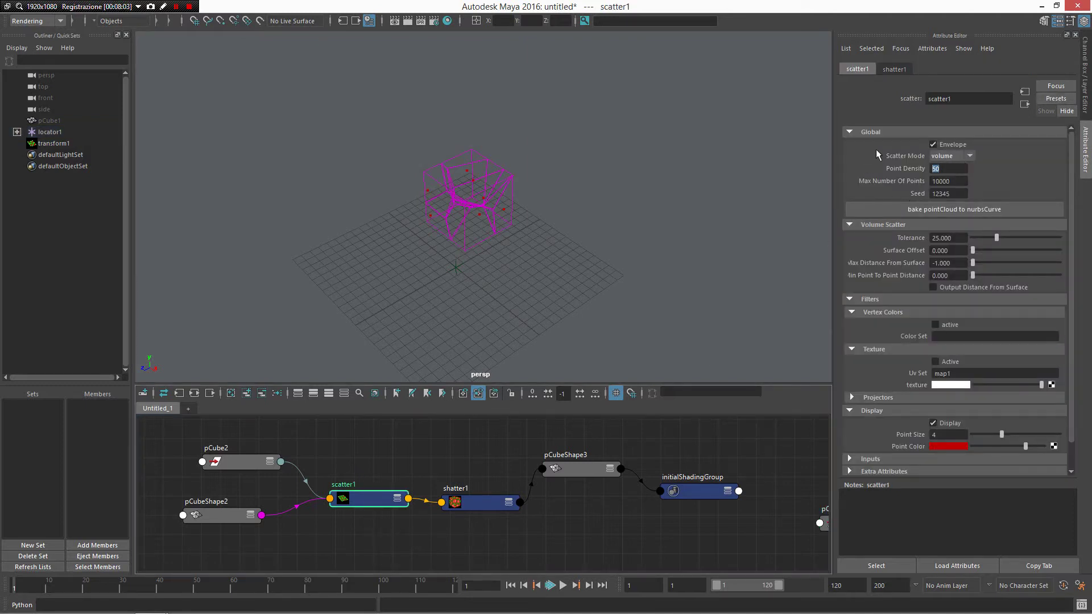
type("500")
left_click(504, 147)
Step: Display the shattered cube shaded and separate it into individual shard objects
mouse_move(503, 146)
left_mouse_down("alt")
mouse_move(564, 223)
mouse_move(522, 197)
mouse_move(551, 183)
mouse_move(530, 196)
left_mouse_up("alt")
key("5")
scroll(564, 223, "up", 5)
left_click(544, 253)
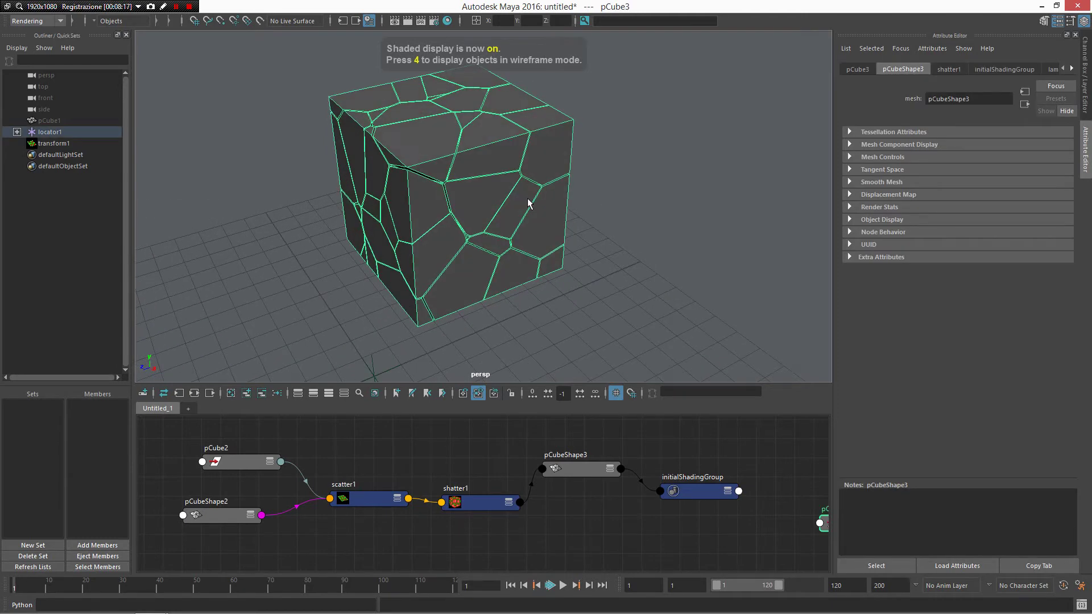
right_click(527, 199, "shift")
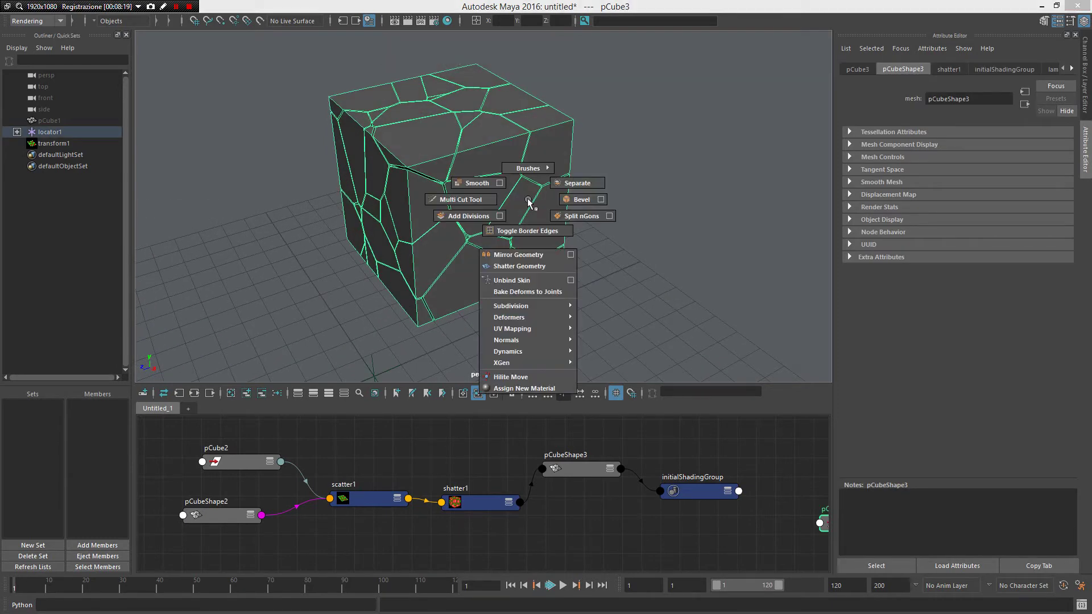
left_click(575, 182)
Step: Pull the upper corner shard out of the cube by about 2.15 in X and -2.77 in Z
left_click(561, 152)
scroll(575, 151, "down", 3)
scroll(654, 449, "down", 3)
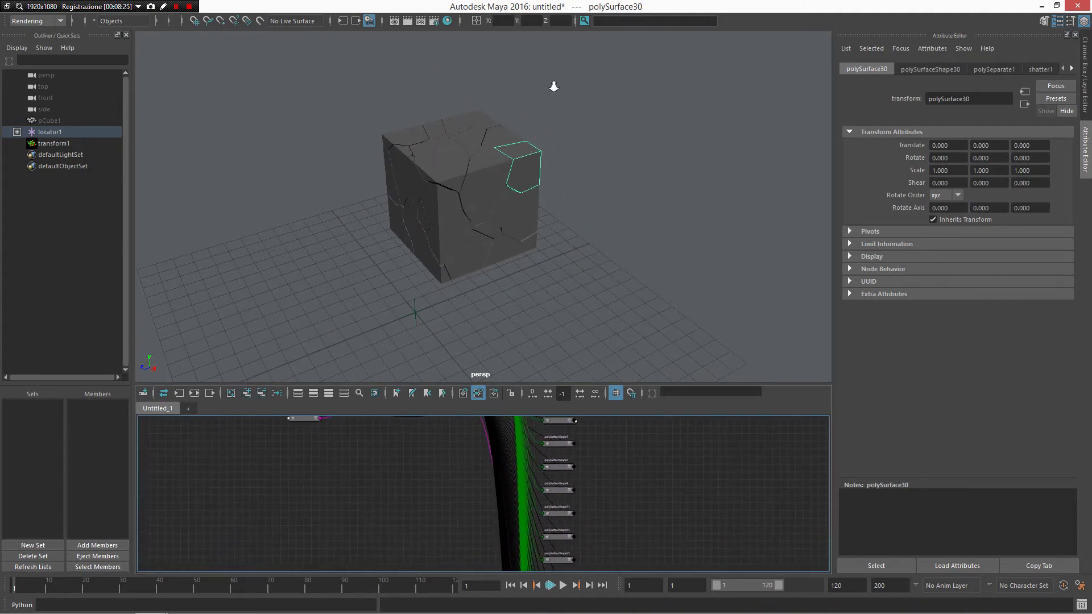
scroll(621, 200, "up", 4)
scroll(621, 200, "down", 1)
scroll(572, 152, "down", 3)
right_click_drag(516, 132, 493, 121, "alt")
mouse_move(447, 353)
left_mouse_down()
mouse_move(464, 369)
mouse_move(446, 340)
left_mouse_up()
left_click_drag(490, 241, 517, 235, "alt")
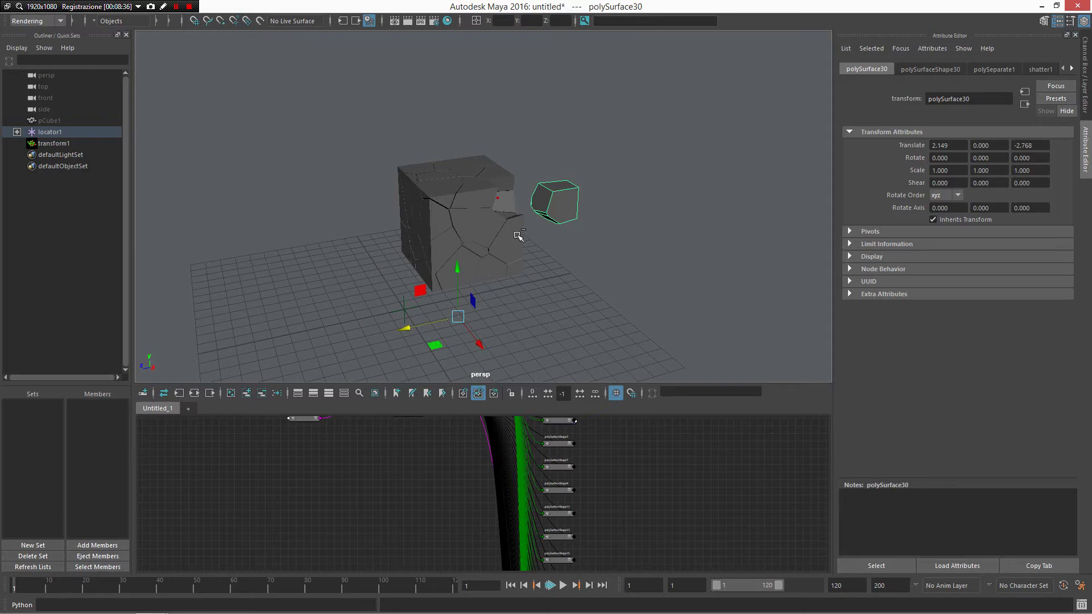
Step: Start a new scene without saving, maximize the perspective view and show the Channel Box
key("ctrl+n")
left_click(548, 316)
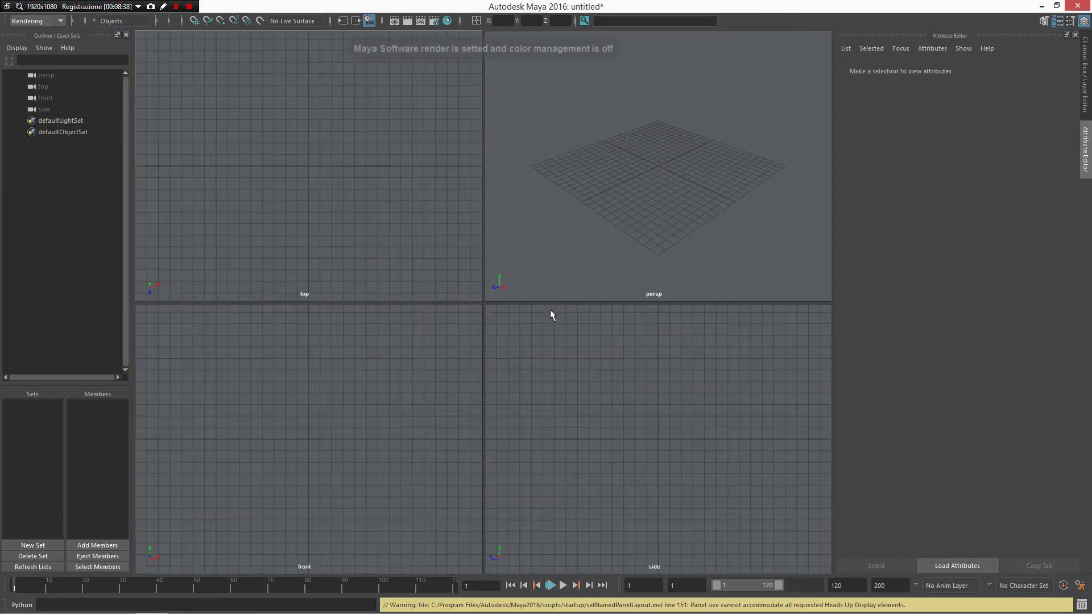
key("space")
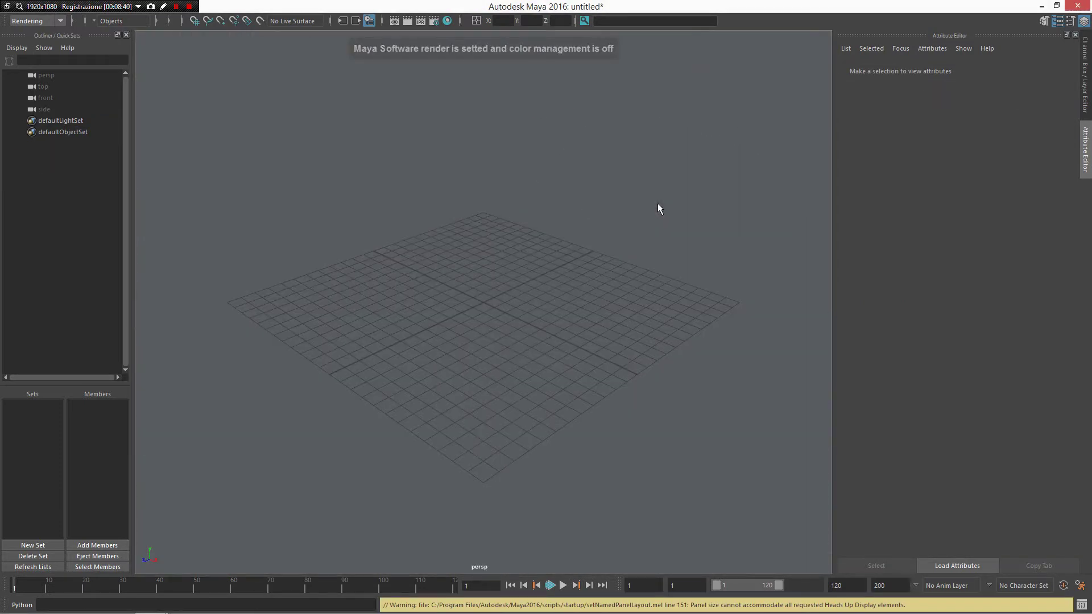
left_click(1086, 86)
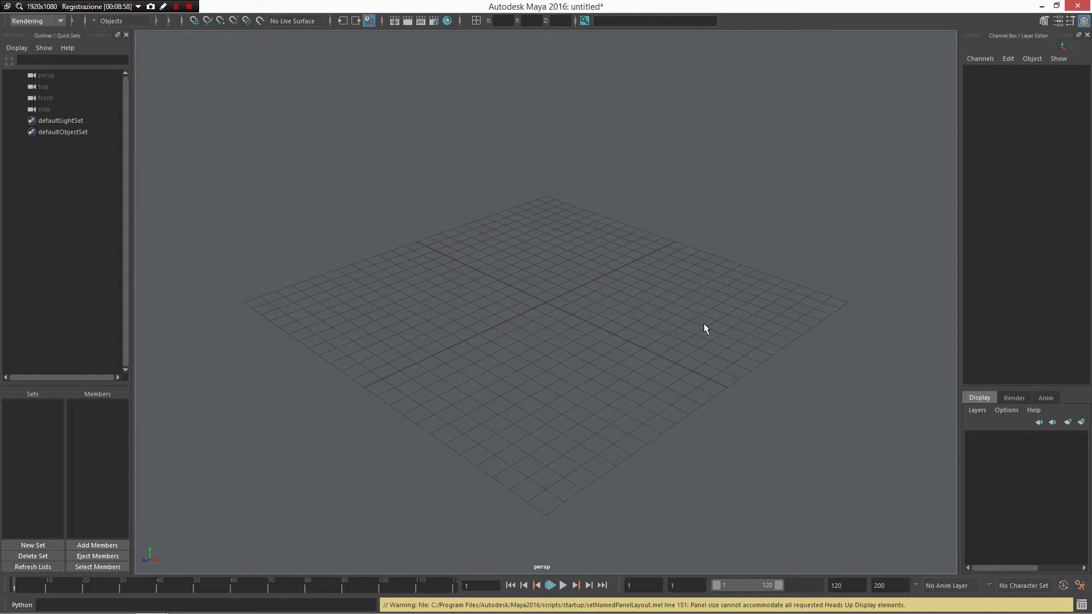
Step: Create a polygon cube about 7.61 units per side above the grid
left_click_drag(673, 329, 606, 327, "alt")
right_click(606, 328)
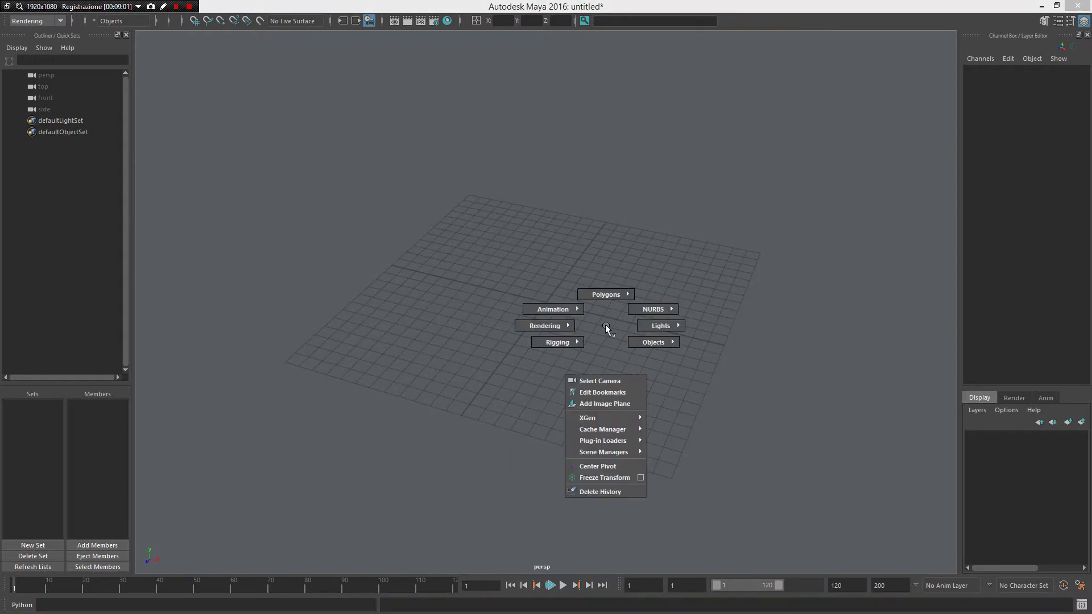
mouse_move(605, 324)
right_mouse_down()
mouse_move(600, 276)
mouse_move(633, 293)
mouse_move(639, 278)
right_mouse_up()
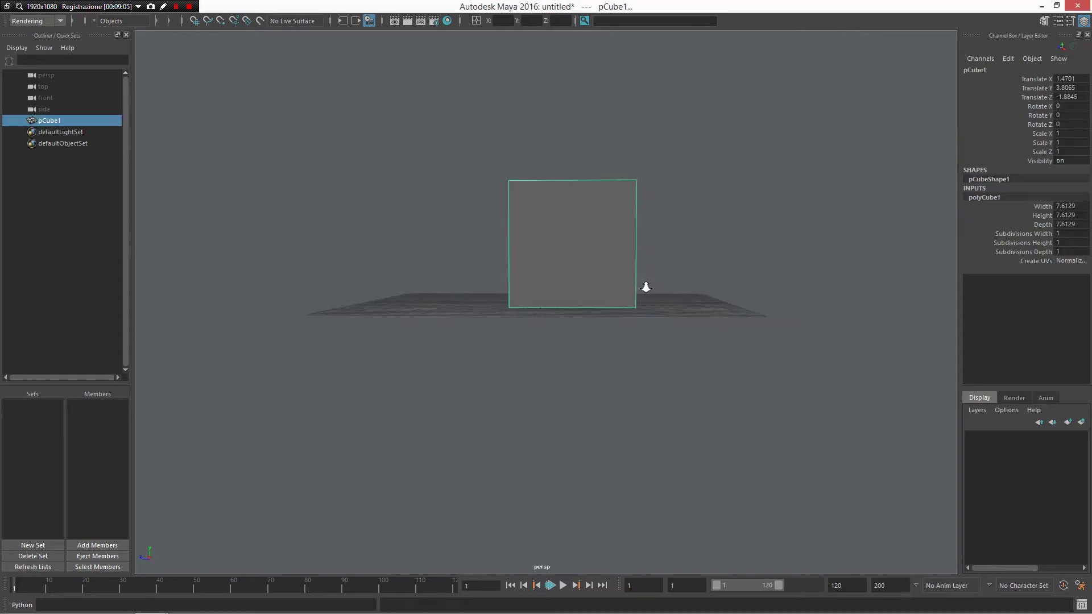
left_click_drag(655, 284, 647, 237, "alt")
Step: Smooth the cube with increased Divisions until it forms a dense sphere, and leave it selected
right_click_drag(636, 219, 594, 211, "shift")
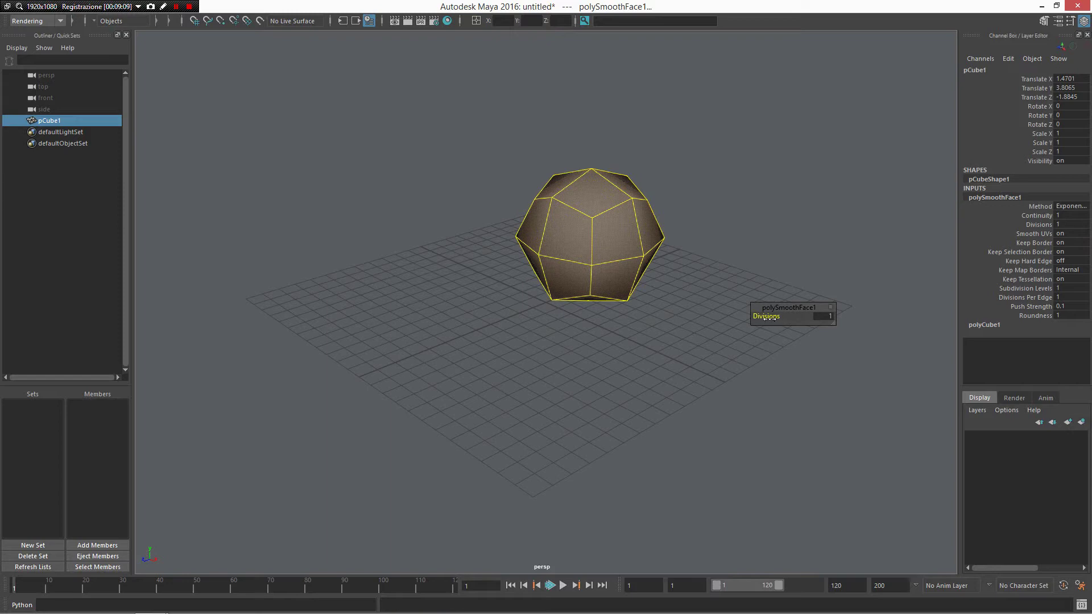
left_click_drag(769, 317, 781, 293)
left_click(704, 165)
left_click(611, 241)
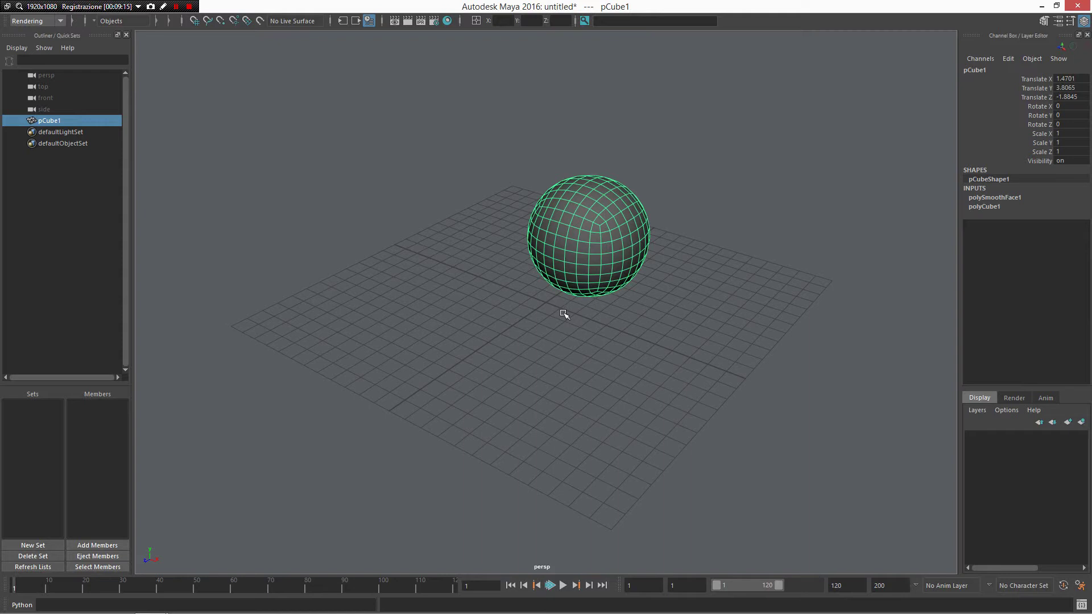
Step: Freeze the sphere's transformations, delete its construction history, and raise it well above the grid
key("ctrl+f")
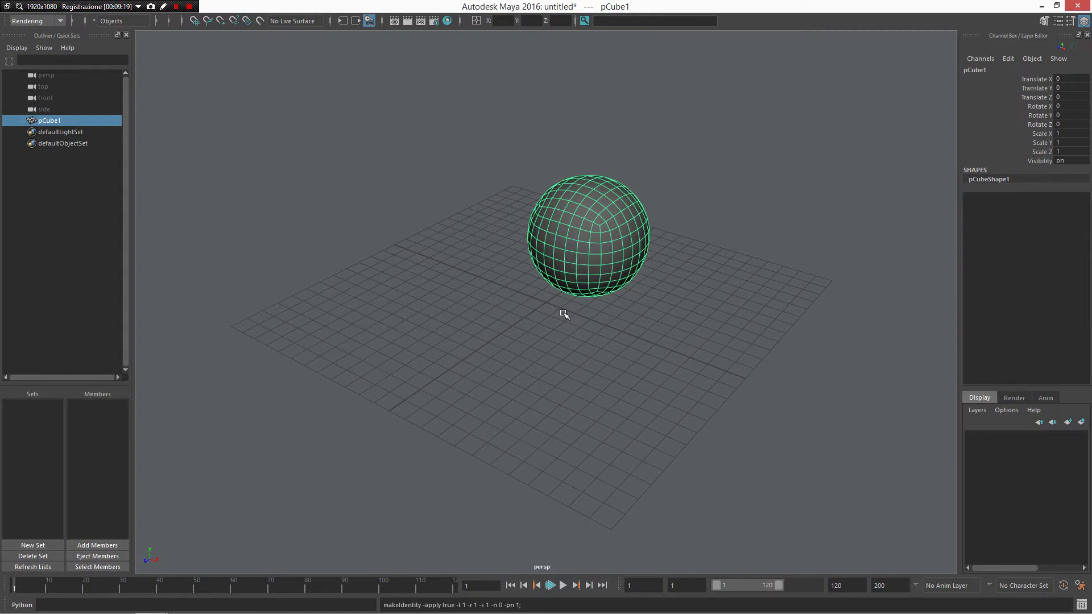
scroll(619, 300, "down", 3)
key("w")
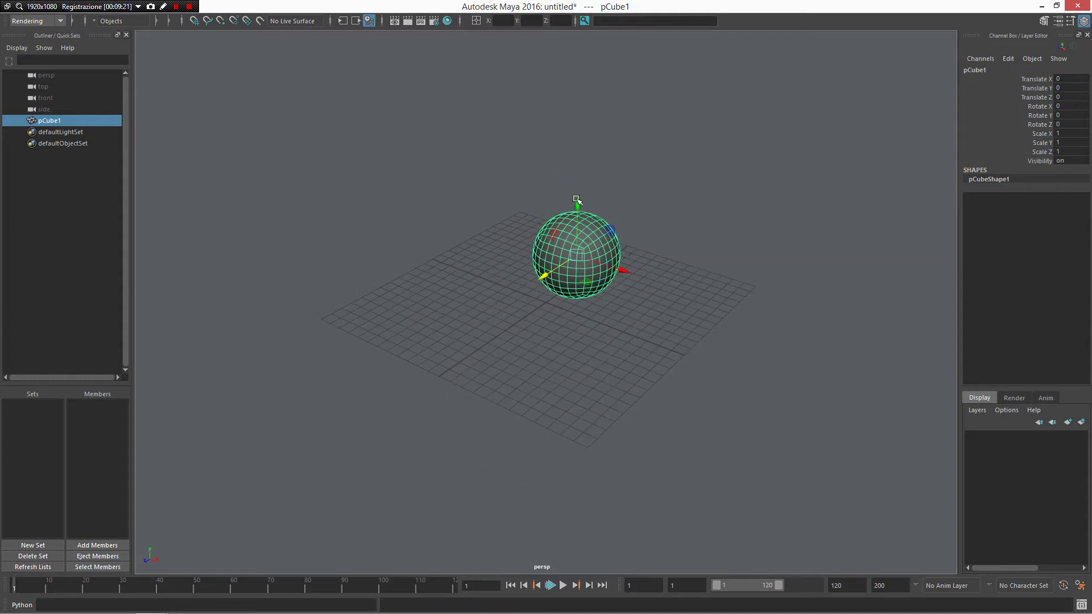
left_click_drag(577, 201, 629, 336)
Step: Convert the raised sphere into an nCloth object and frame it together with the whole grid
mouse_move(582, 336)
right_mouse_down("shift")
mouse_move(573, 265)
mouse_move(515, 265)
mouse_move(574, 271)
mouse_move(588, 339)
right_mouse_up("shift")
left_click(456, 205)
left_click(565, 163)
right_click_drag(594, 179, 676, 345, "shift")
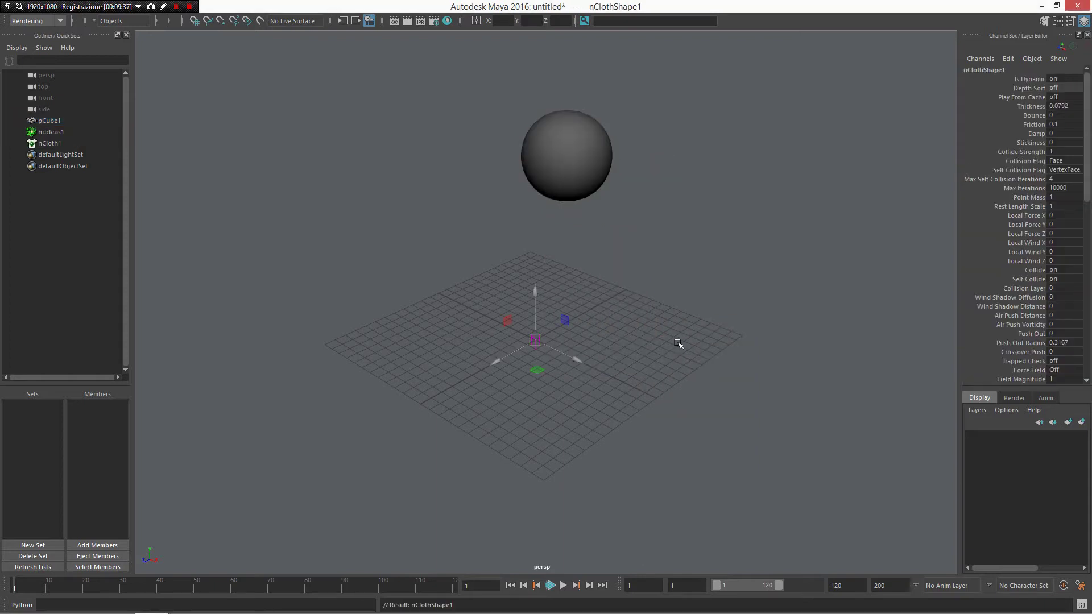
left_click_drag(645, 290, 682, 315, "alt")
right_click_drag(683, 315, 626, 289, "alt")
left_click_drag(614, 202, 527, 185, "alt")
left_click_drag(453, 249, 436, 156, "alt")
Step: Show the nucleus solver's attributes and enable Use Plane for its ground plane
key("Up")
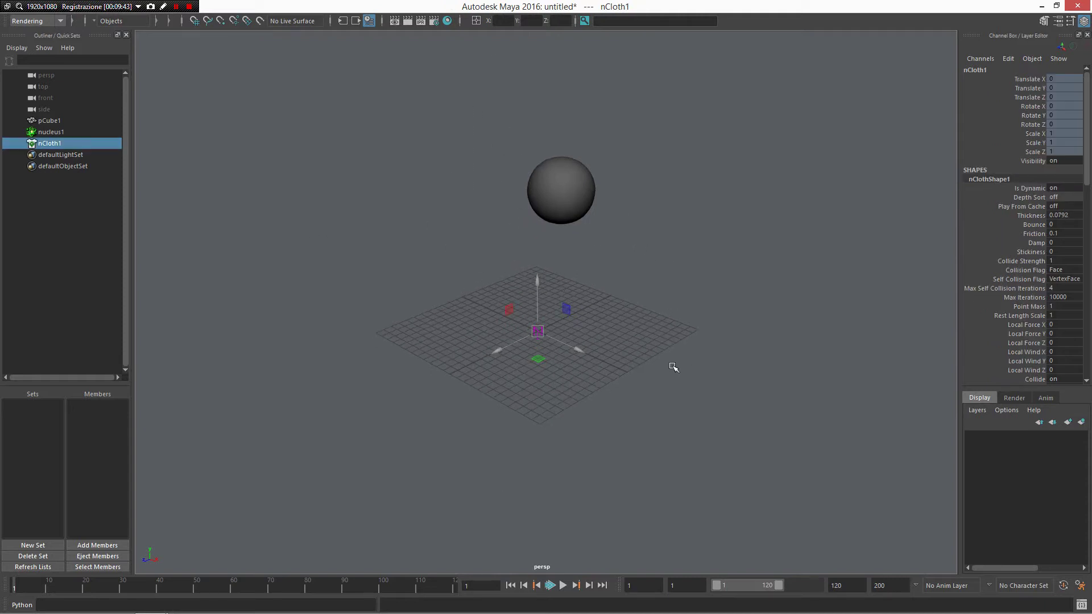
left_click(418, 217)
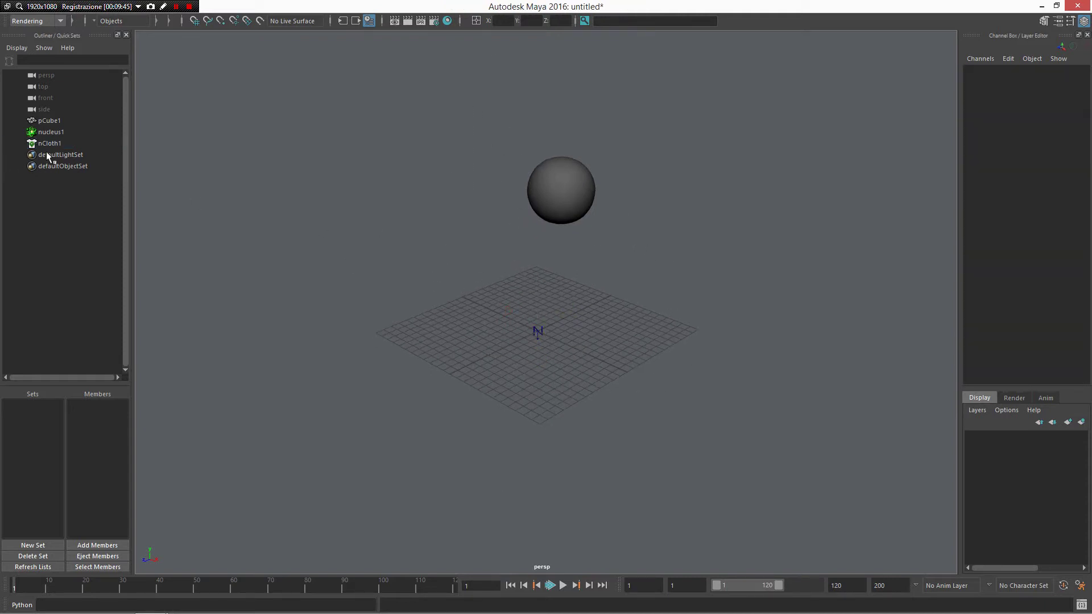
left_click(52, 132)
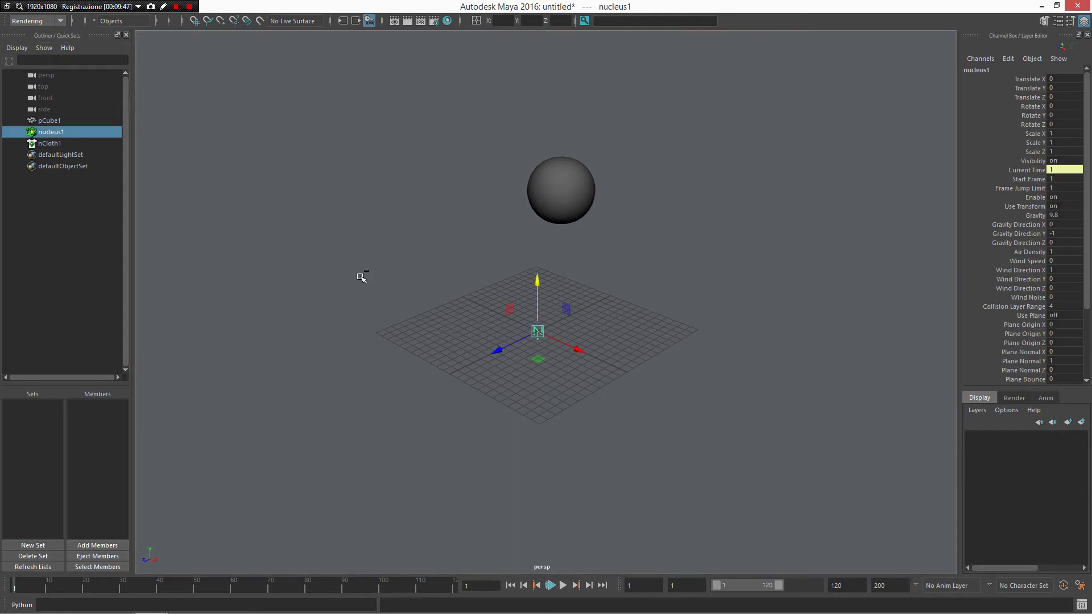
key("ctrl+a")
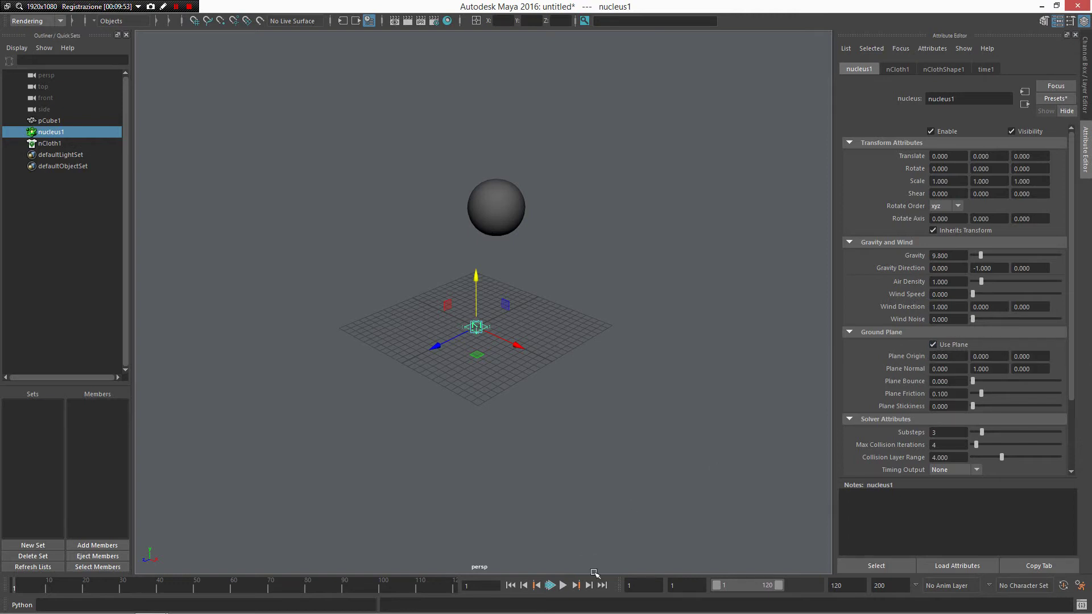
Step: Play the cloth simulation until the sphere collapses on the ground plane, and rewind to frame 1
left_click(563, 585)
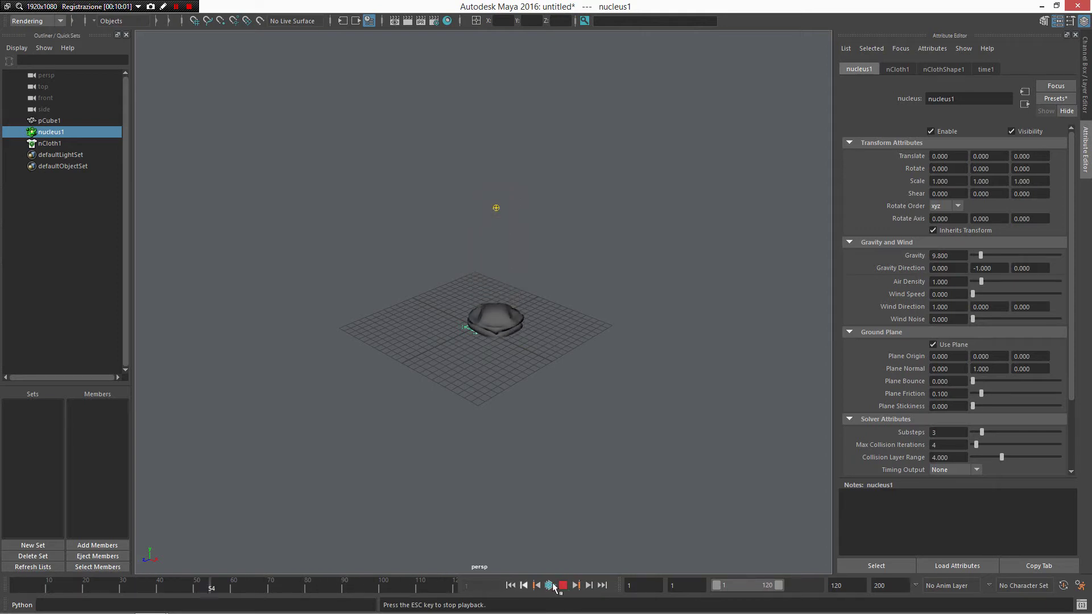
left_click(562, 585)
left_click(510, 585)
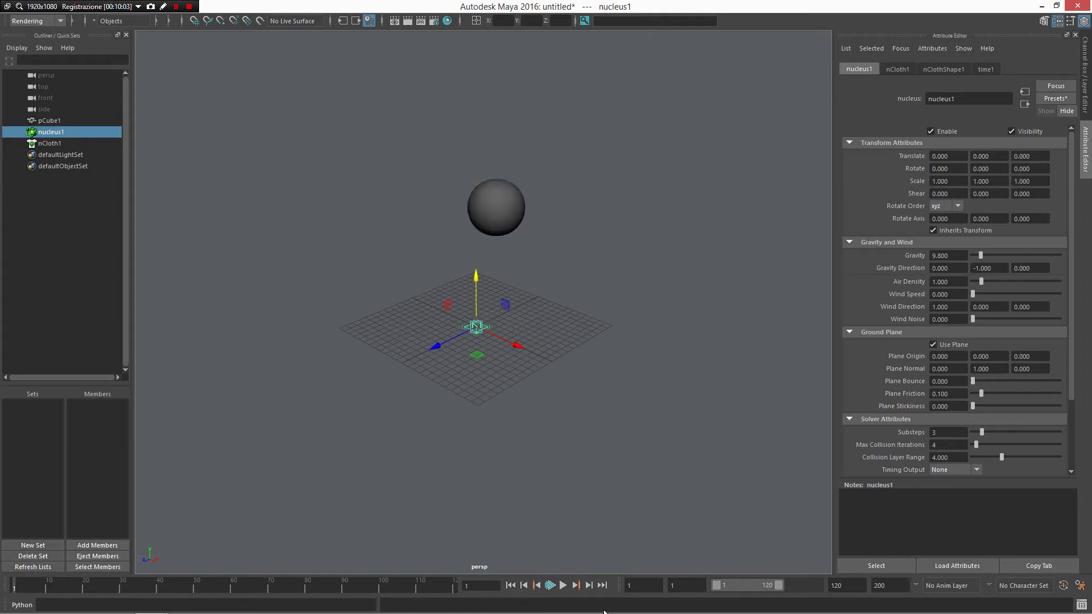
Step: Set the playback range to end at frame 60
left_click(836, 584)
type("600")
key("BackSpace")
key("Return")
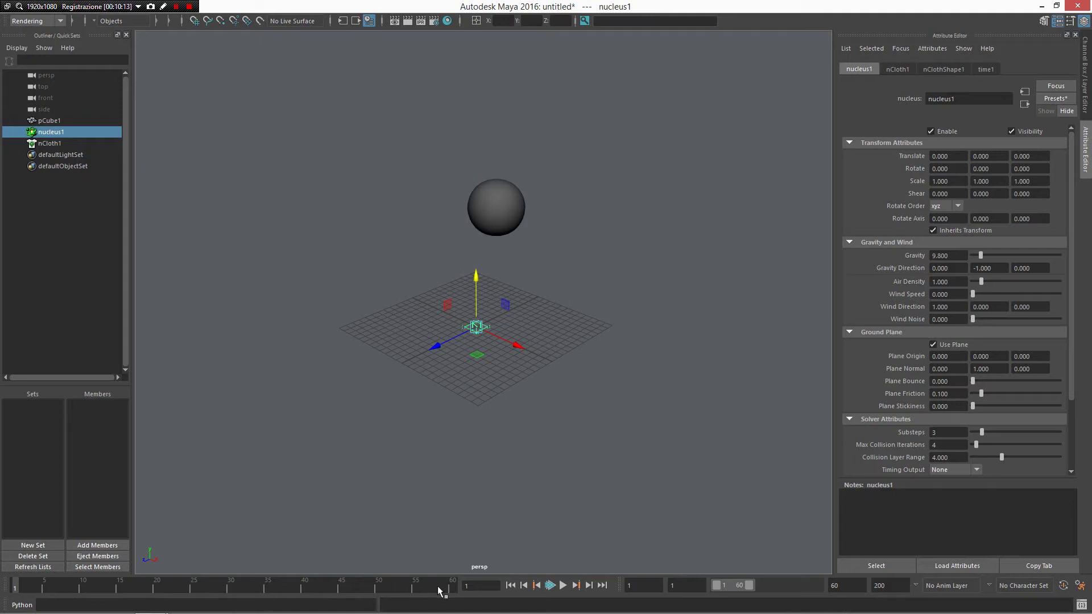
Step: Run Bake Deforms to Joints on the cloth sphere and confirm the bake
left_click(549, 174)
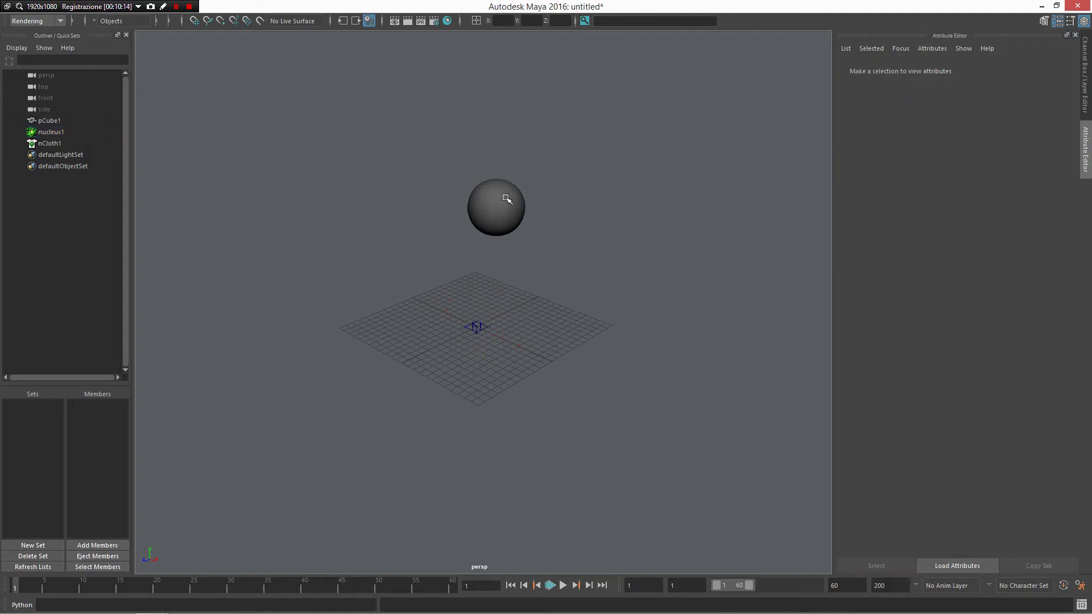
left_click(506, 197)
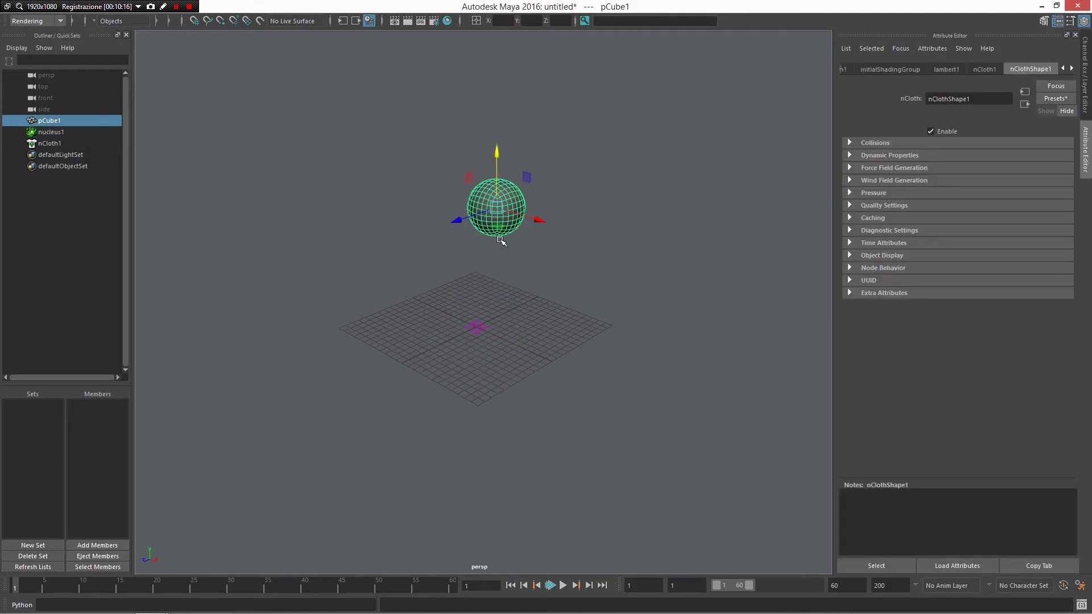
right_click(504, 199, "shift")
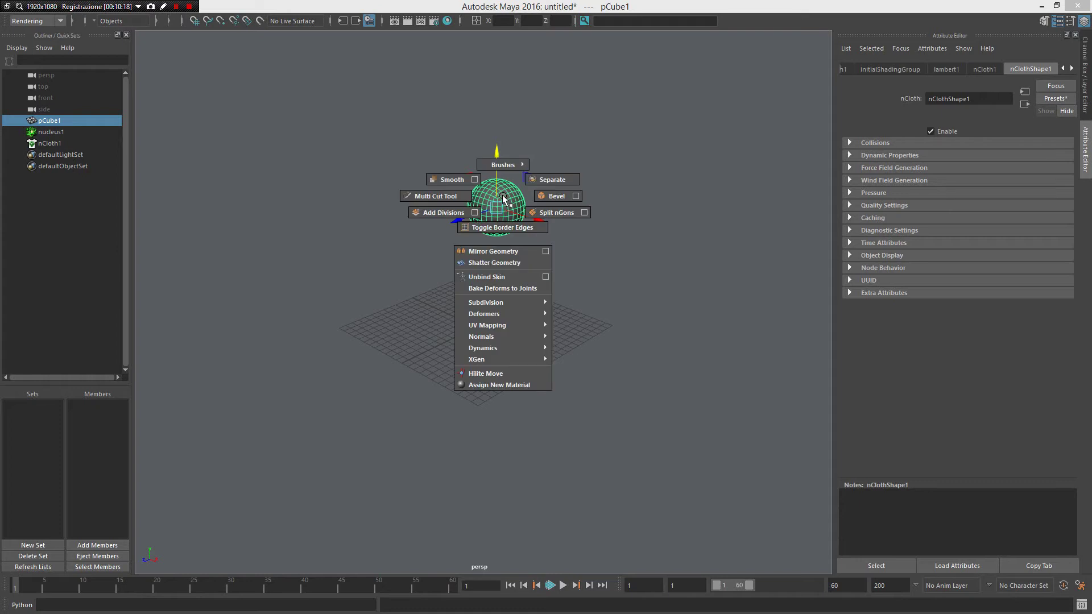
left_click(544, 289)
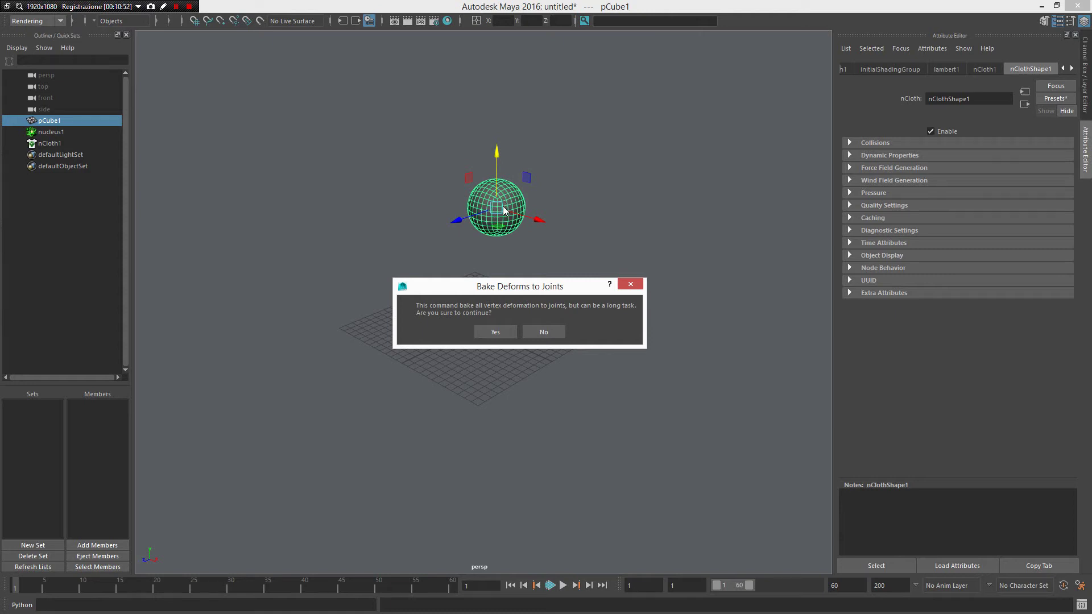
left_click(484, 333)
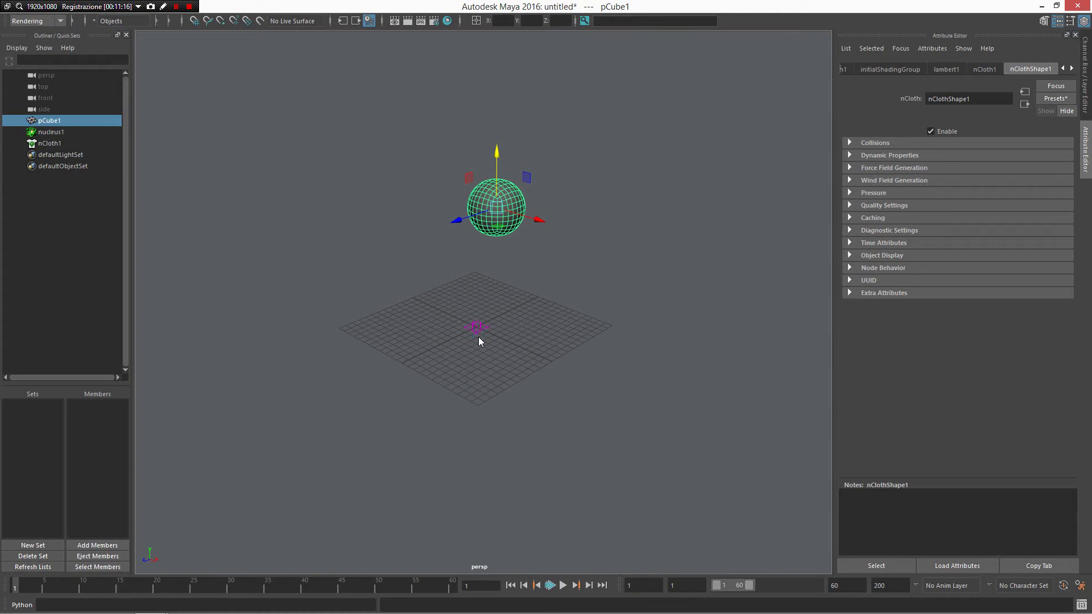
key("g")
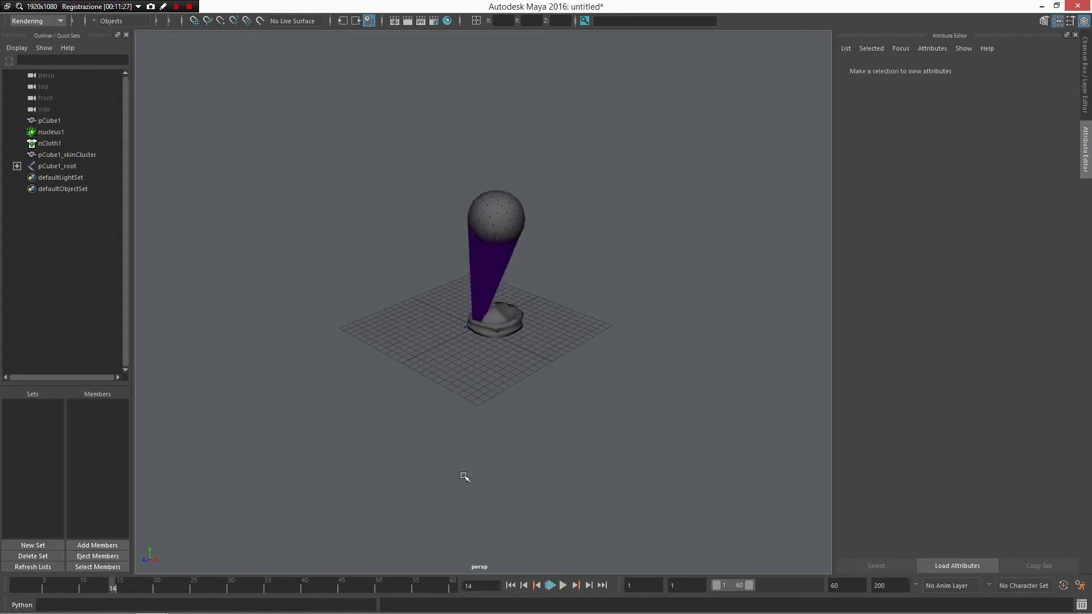
Step: Compare the baked joint rig with the original cloth mesh, play the animation, and rewind to frame 1
left_click_drag(517, 377, 592, 478, "alt")
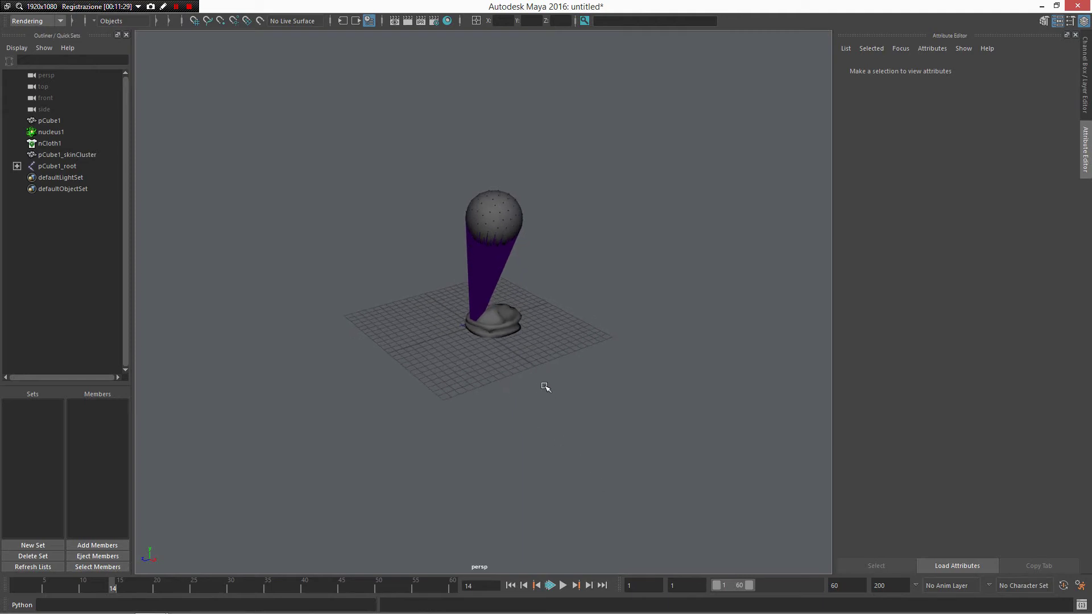
right_click_drag(538, 375, 693, 512, "alt")
left_click(549, 363)
left_click_drag(609, 396, 584, 393, "alt")
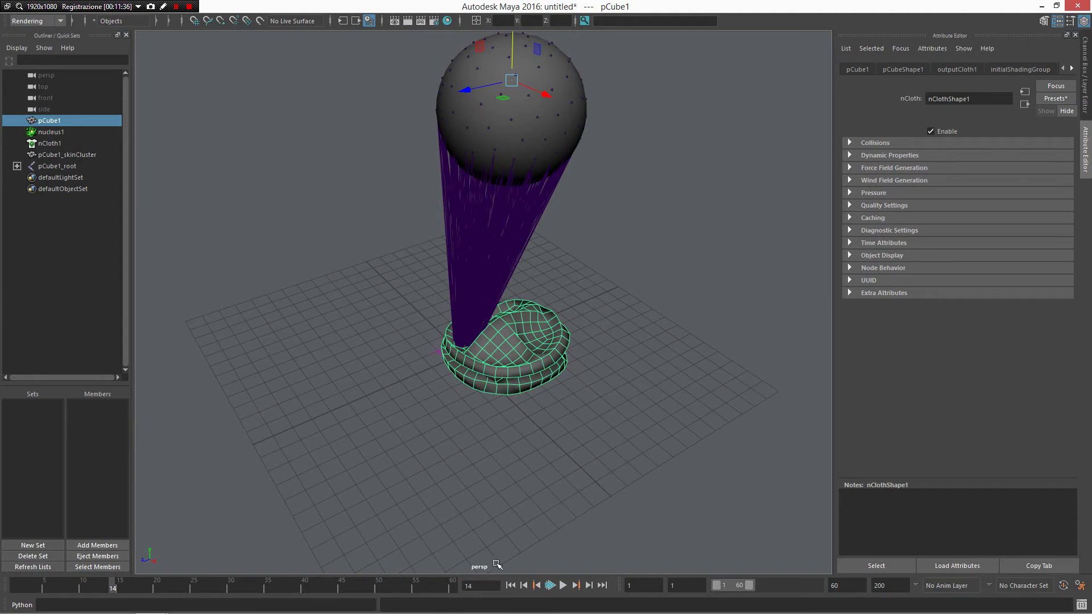
left_click(510, 585)
left_click(562, 586)
left_click(561, 586)
left_click(510, 585)
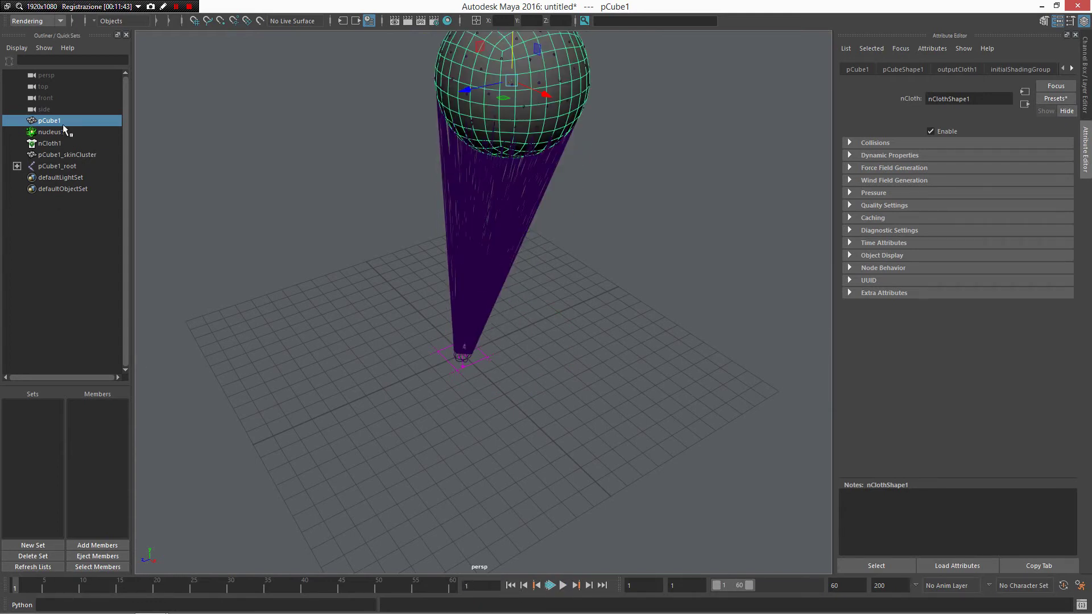
Step: Hide the original cloth mesh pCube1 so only the skinned copy and its joints are shown
left_click(66, 153)
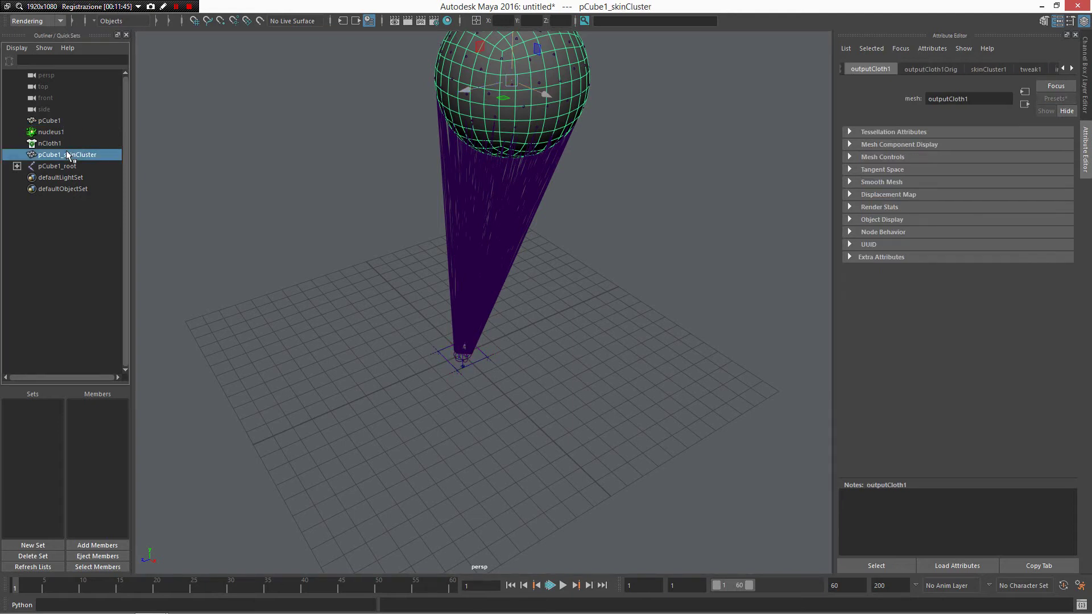
left_click(63, 120)
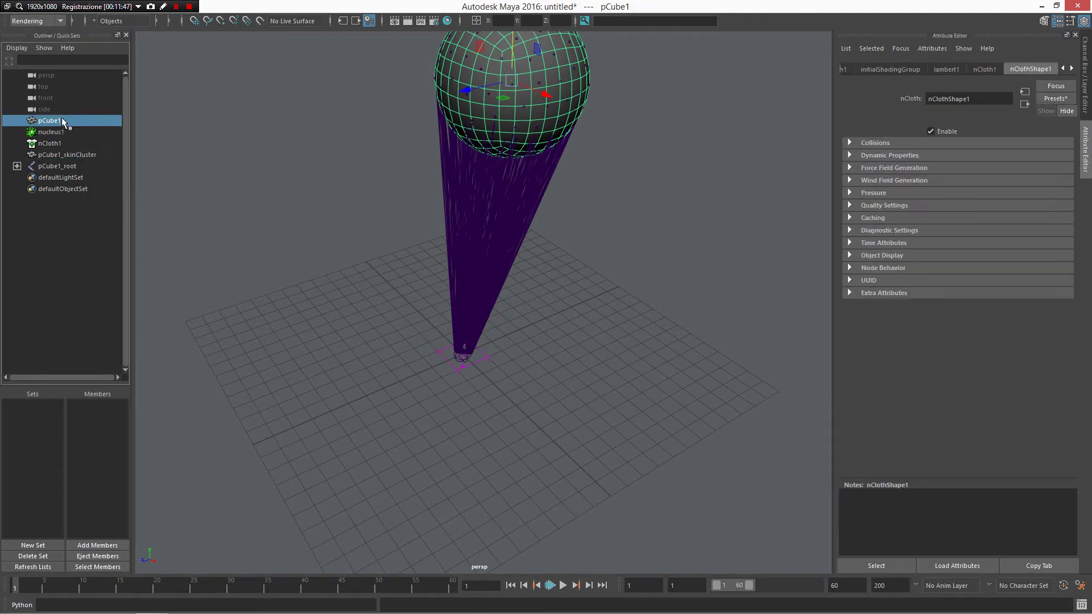
key("h")
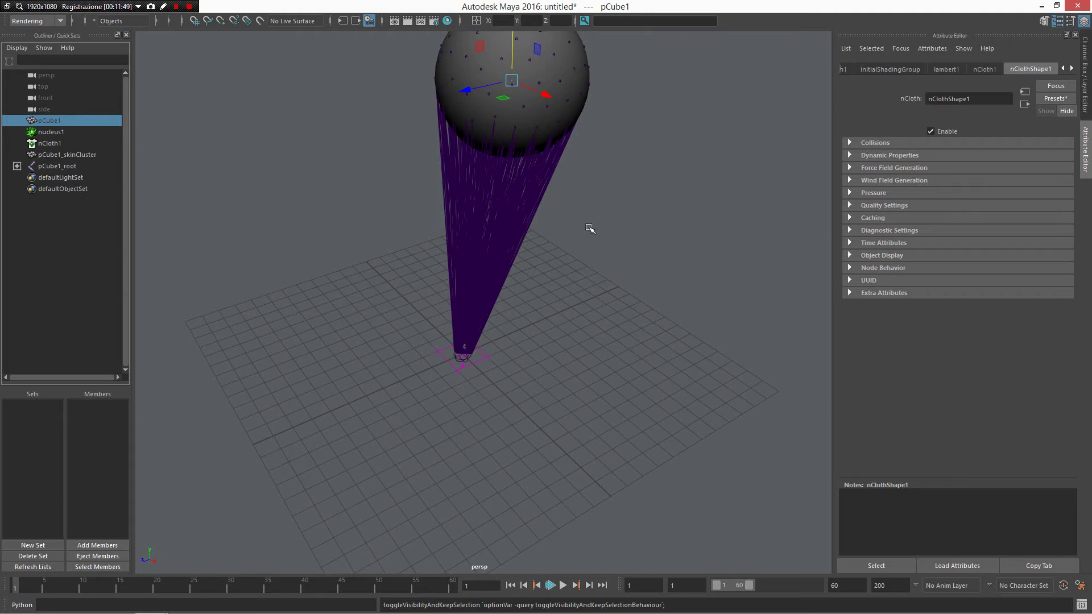
Step: Examine the joints distributed over the skinned sphere and the list of joints under pCube1_root
left_click_drag(583, 218, 694, 403, "alt")
middle_click_drag(642, 483, 580, 309, "alt")
right_click_drag(580, 310, 506, 310, "alt")
middle_click_drag(552, 506, 533, 455, "alt")
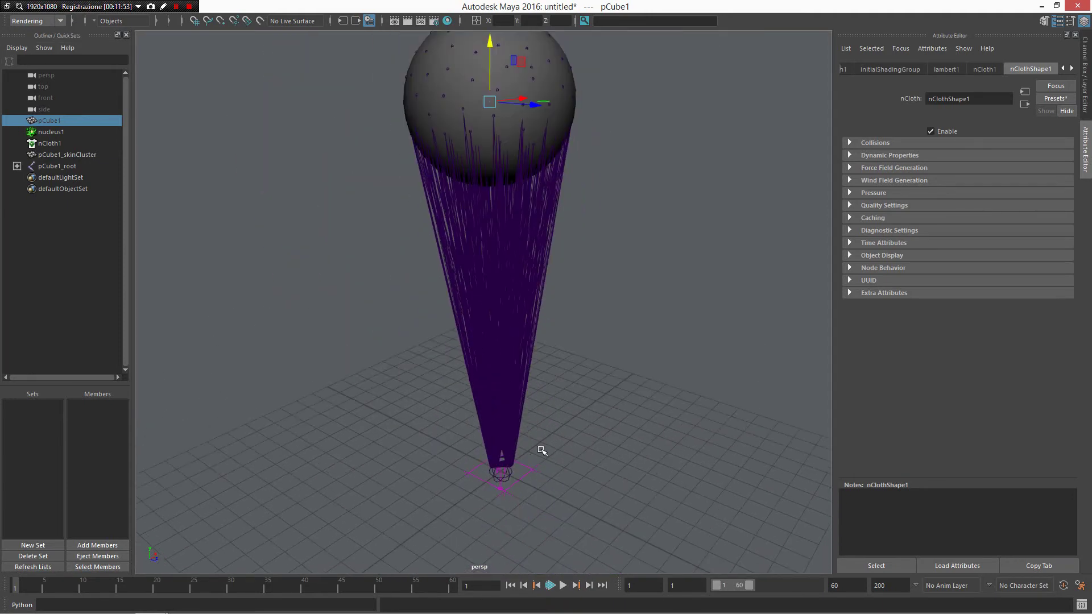
left_click_drag(410, 162, 544, 326, "alt")
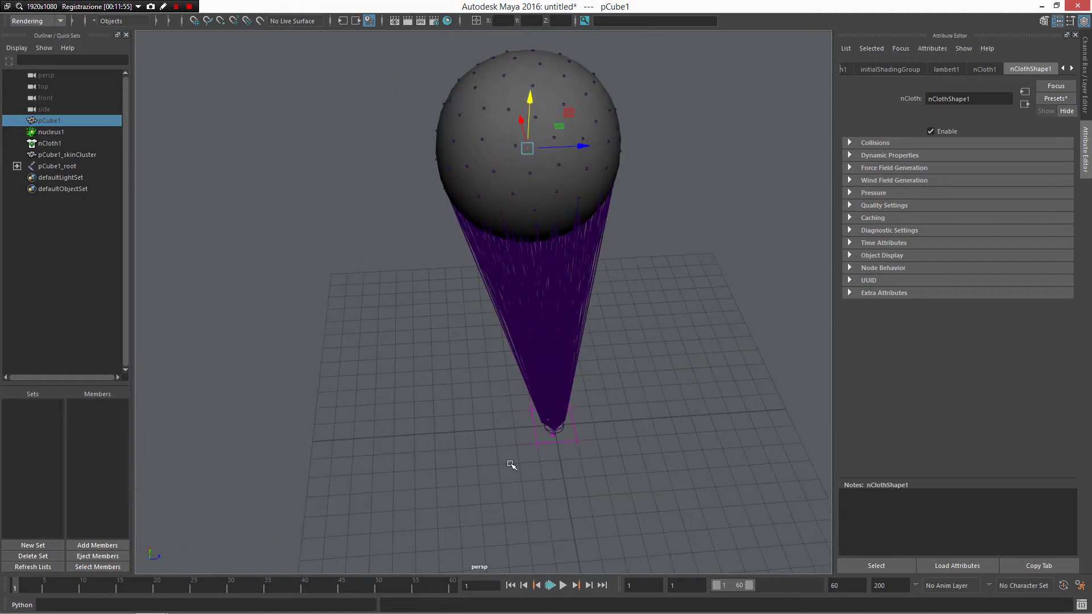
left_click_drag(563, 431, 512, 282, "alt")
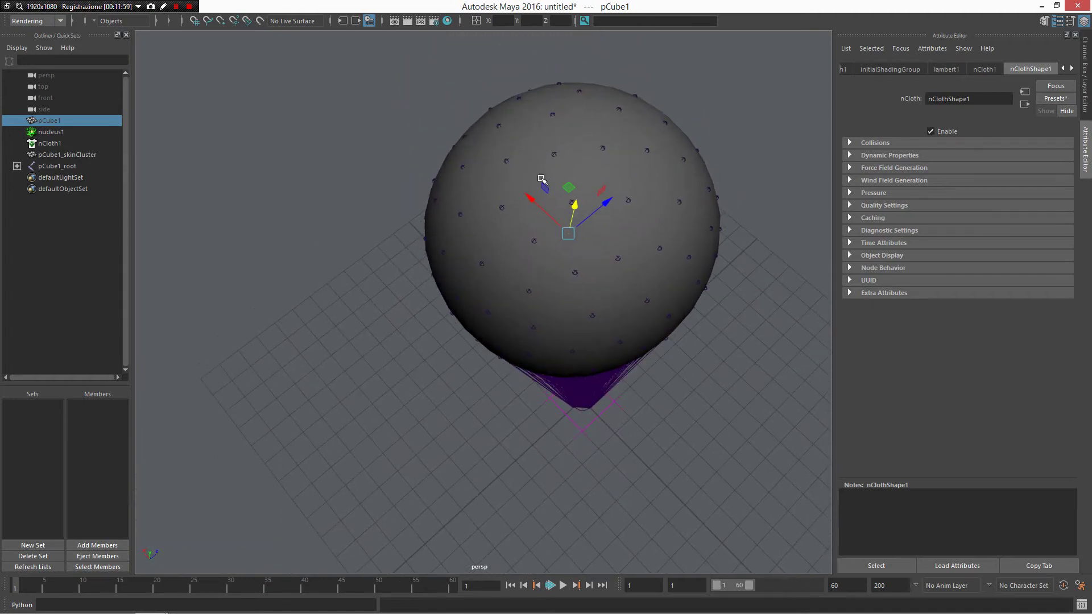
left_click_drag(610, 170, 548, 241, "alt")
left_click(17, 166)
scroll(57, 204, "down", 20)
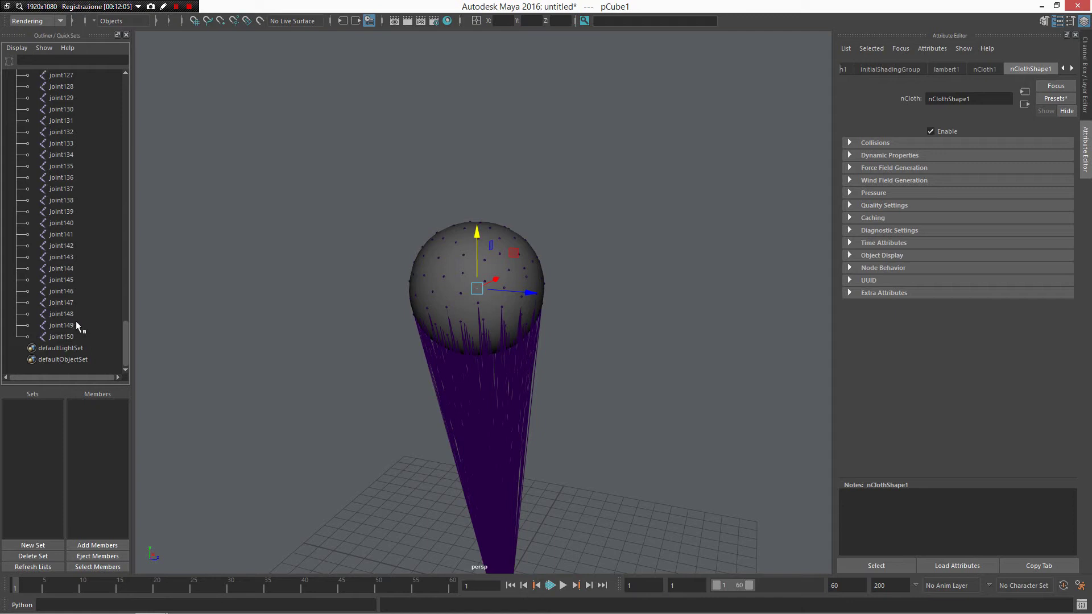
scroll(80, 305, "up", 20)
left_click(17, 166)
left_click_drag(360, 285, 485, 341, "alt")
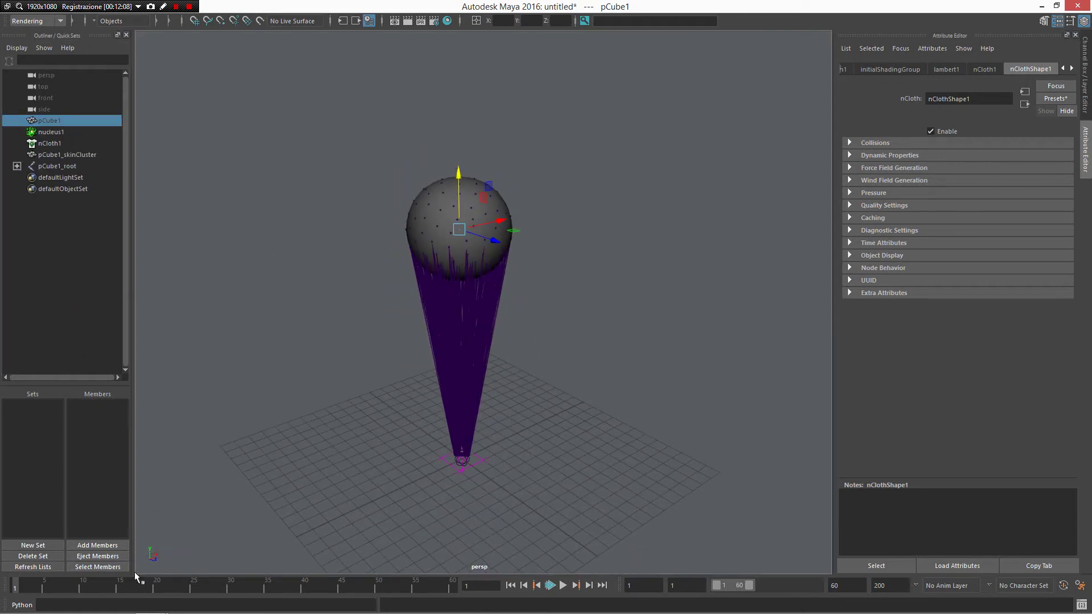
Step: Play the baked animation on the skinned sphere, select one surface joint, and play it again
key("alt+v")
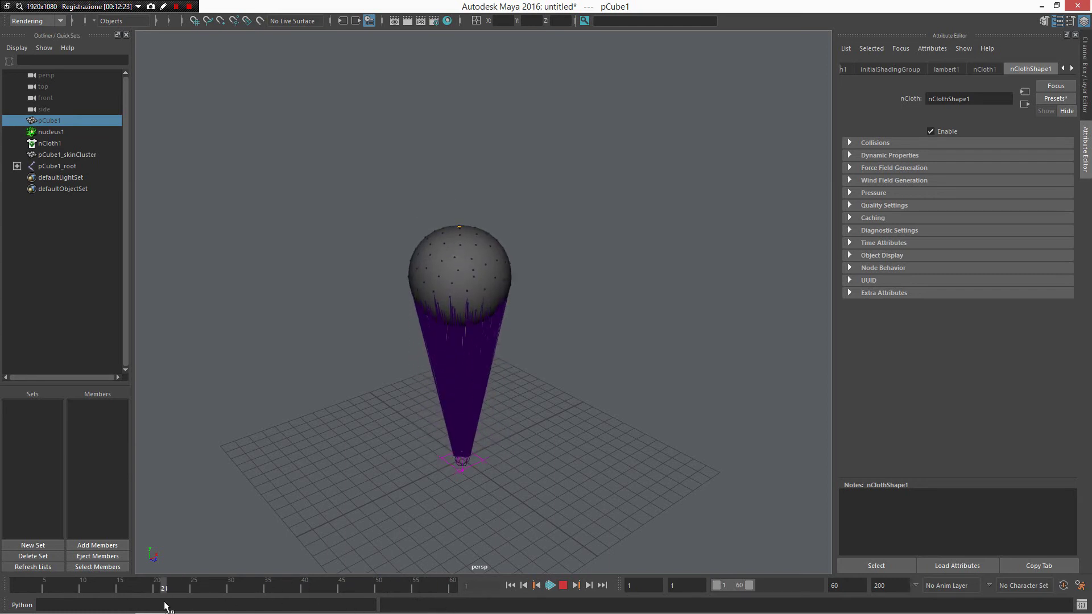
key("Escape")
right_click_drag(429, 312, 482, 279, "alt")
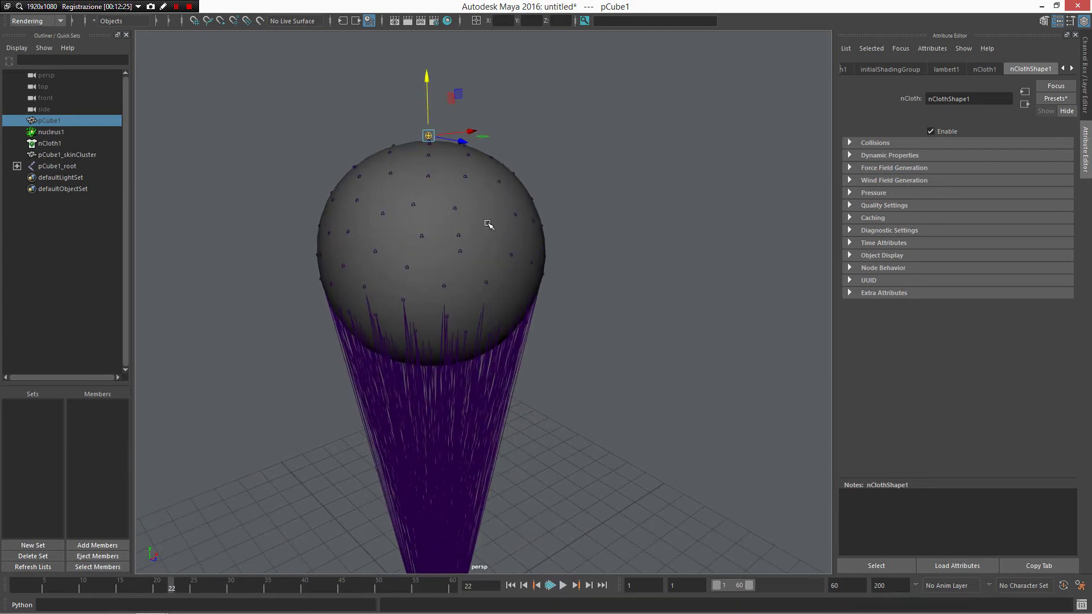
left_click(488, 224)
key("alt+v")
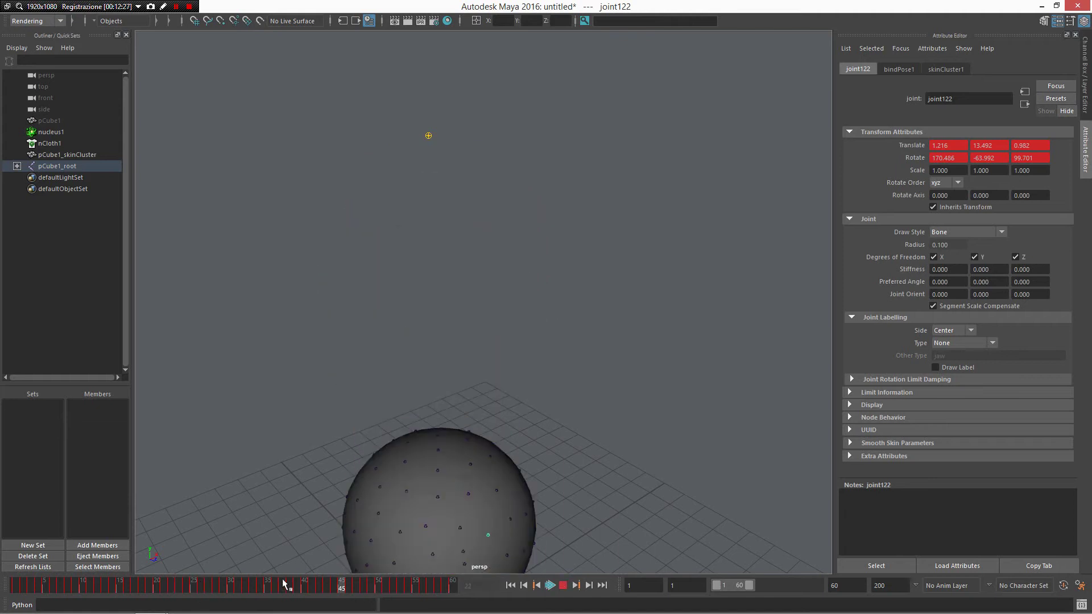
key("Escape")
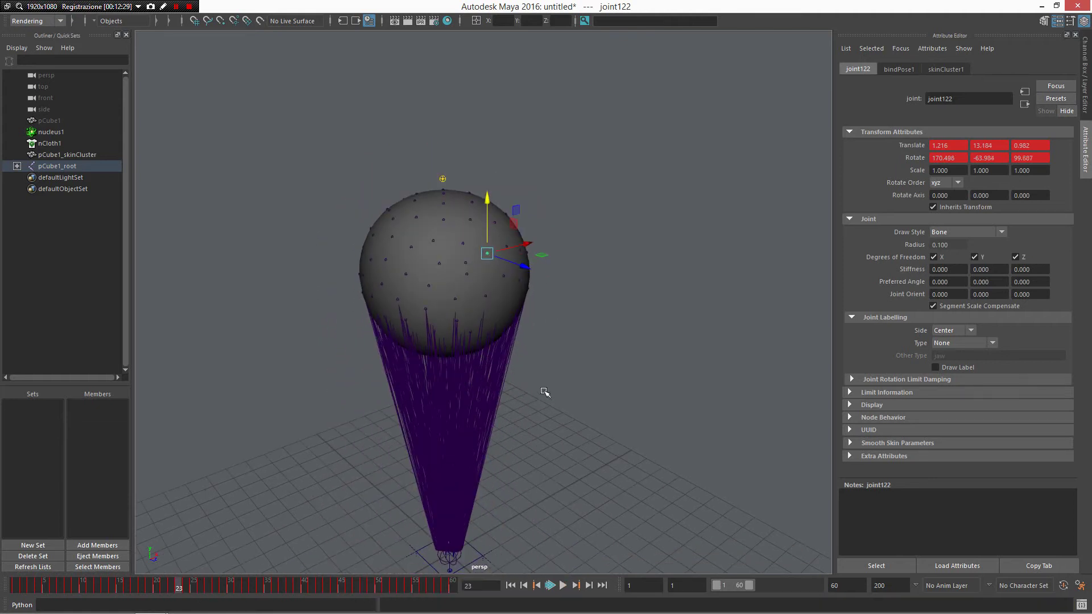
Step: Show the Graph Editor beneath the perspective view and examine the selected joint's baked translate and rotate curves
key("space")
right_click_drag(606, 489, 590, 527, "alt")
left_click_drag(465, 407, 571, 534)
right_click_drag(572, 501, 665, 531, "alt")
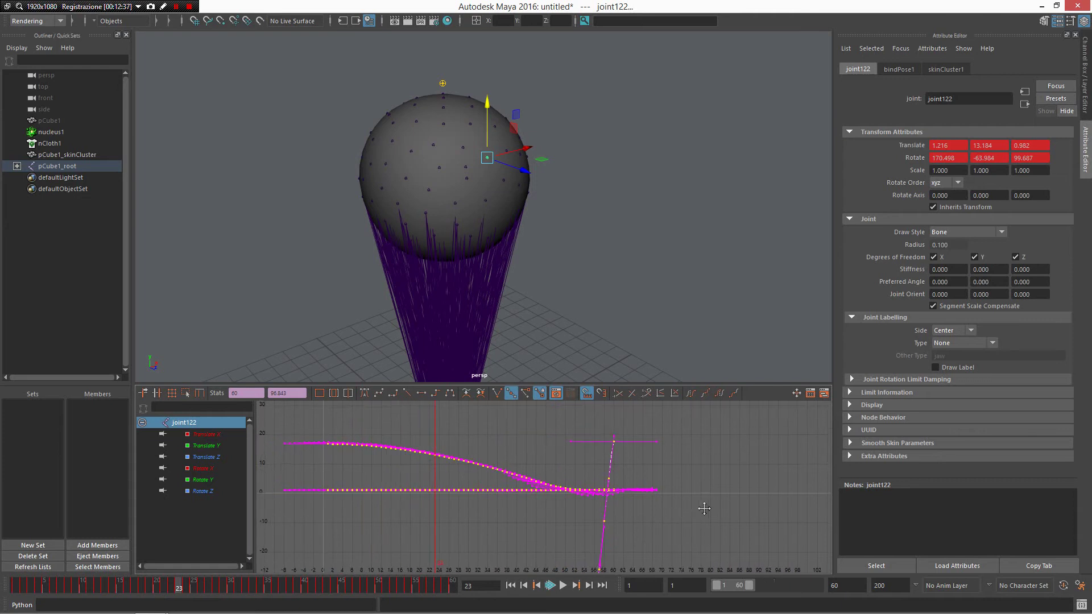
scroll(629, 501, "down", 5)
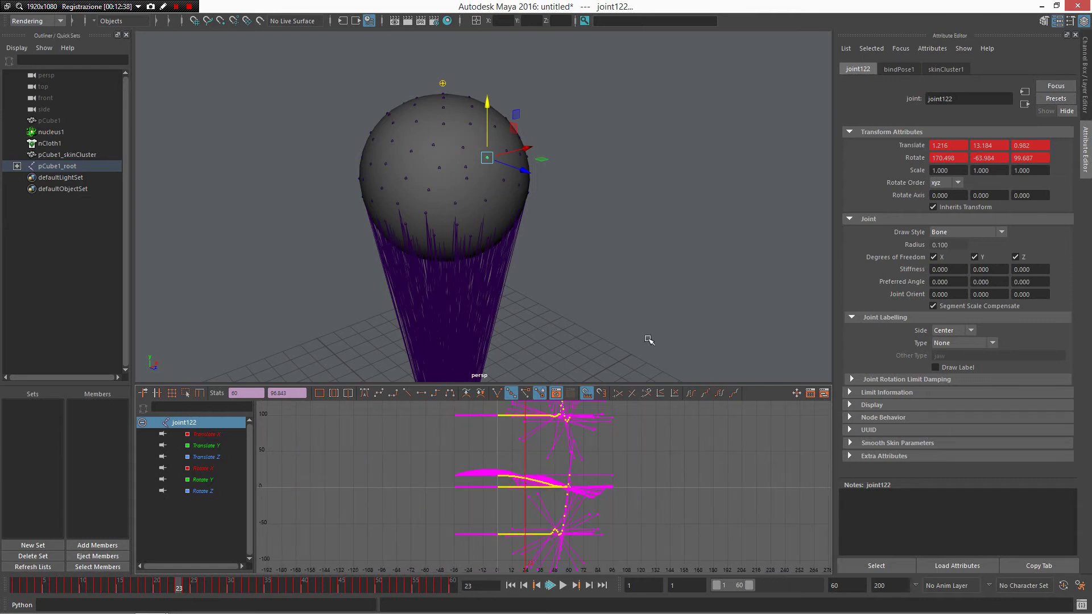
Step: Deselect the joint, restore the full perspective view, and start a new scene without saving
left_click(639, 320)
key("space")
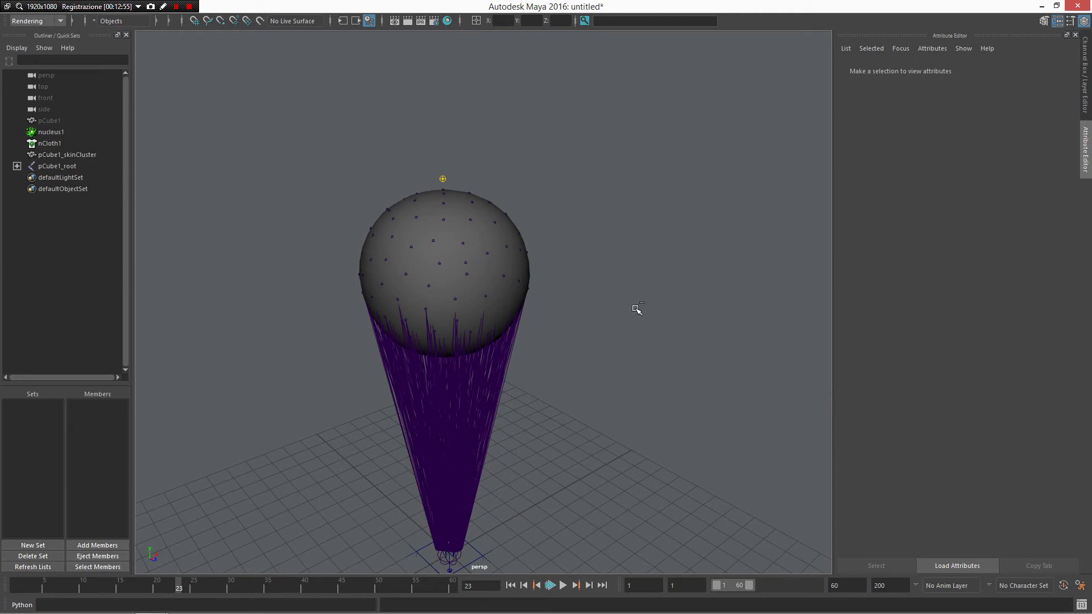
key("ctrl+n")
left_click(548, 314)
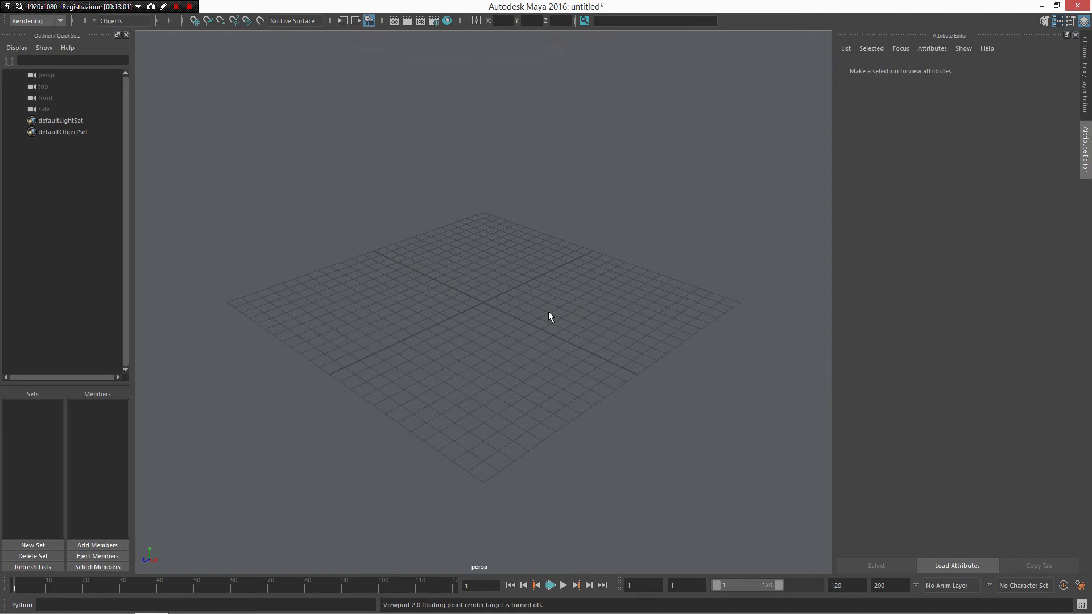
Step: Hide the Attribute Editor and create a long polygon box about 2.9 wide, 2.3 high and 22.9 deep
left_click(1074, 35)
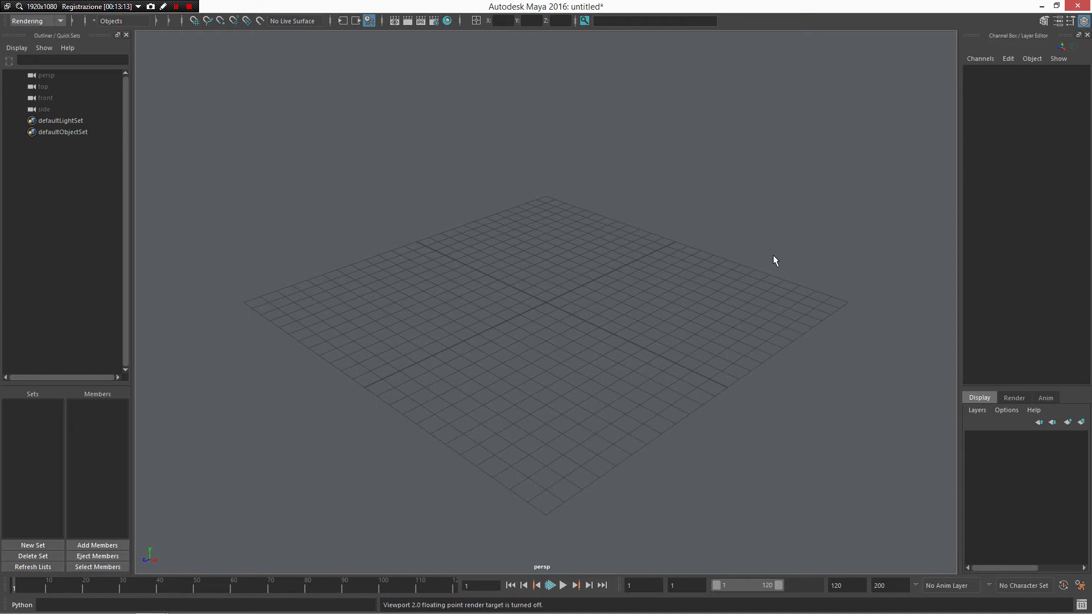
left_click_drag(573, 254, 565, 322, "alt")
right_click_drag(560, 342, 595, 298)
left_click_drag(383, 325, 681, 257)
middle_click_drag(701, 305, 697, 365, "alt")
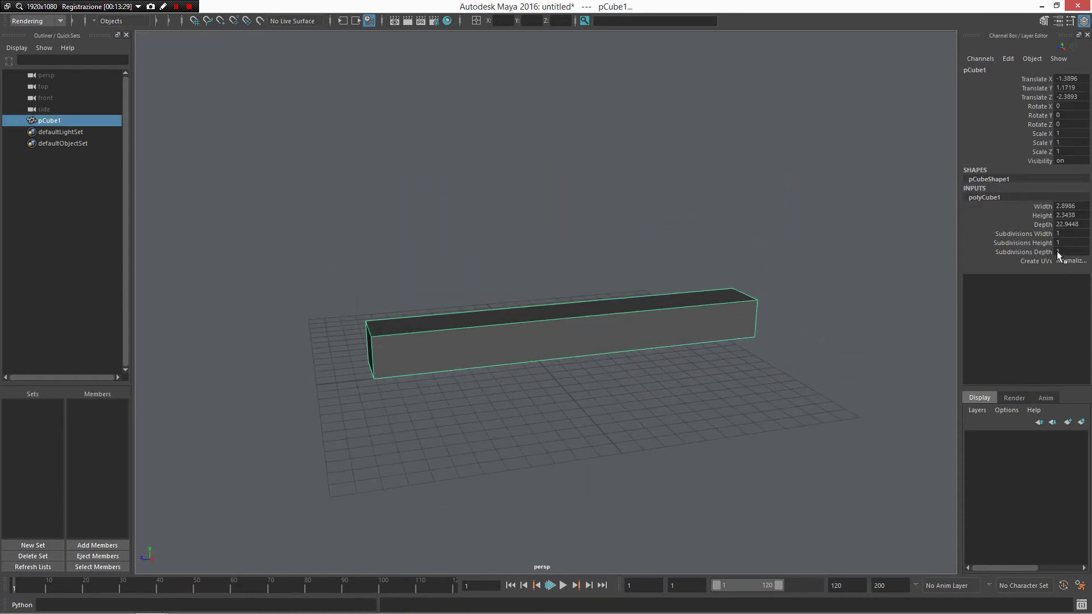
Step: Set the box's subdivisions to 2 in width, 2 in height and 12 in depth
left_click(1023, 233)
middle_click_drag(895, 227, 920, 236)
left_click(1038, 252)
left_click_drag(786, 324, 699, 268, "alt")
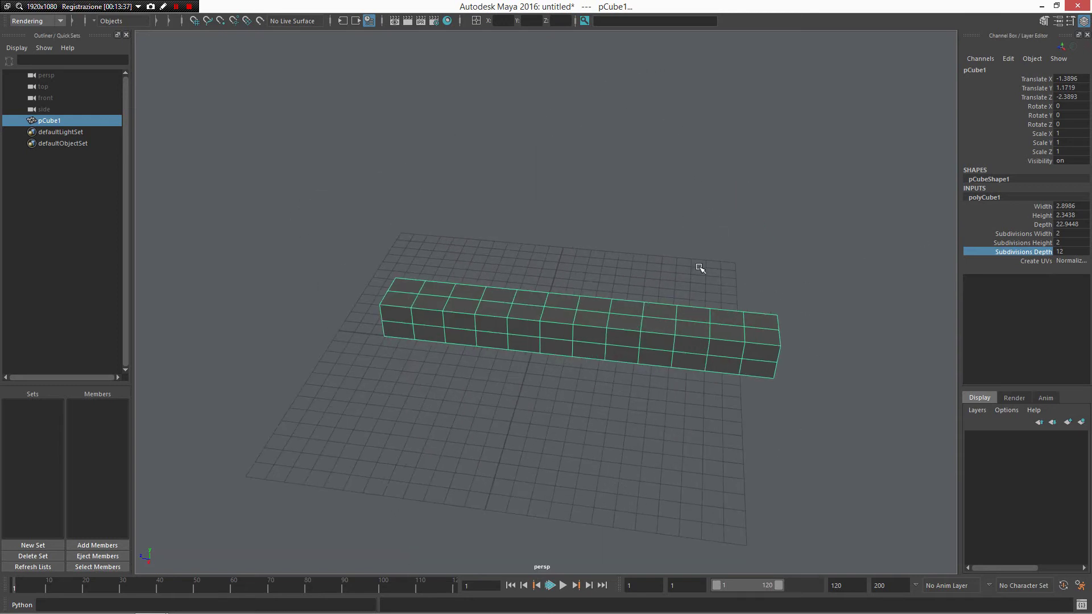
Step: Draw a chain of six joints along the box's length in the top view, snapped to the projected centre
left_click(234, 21)
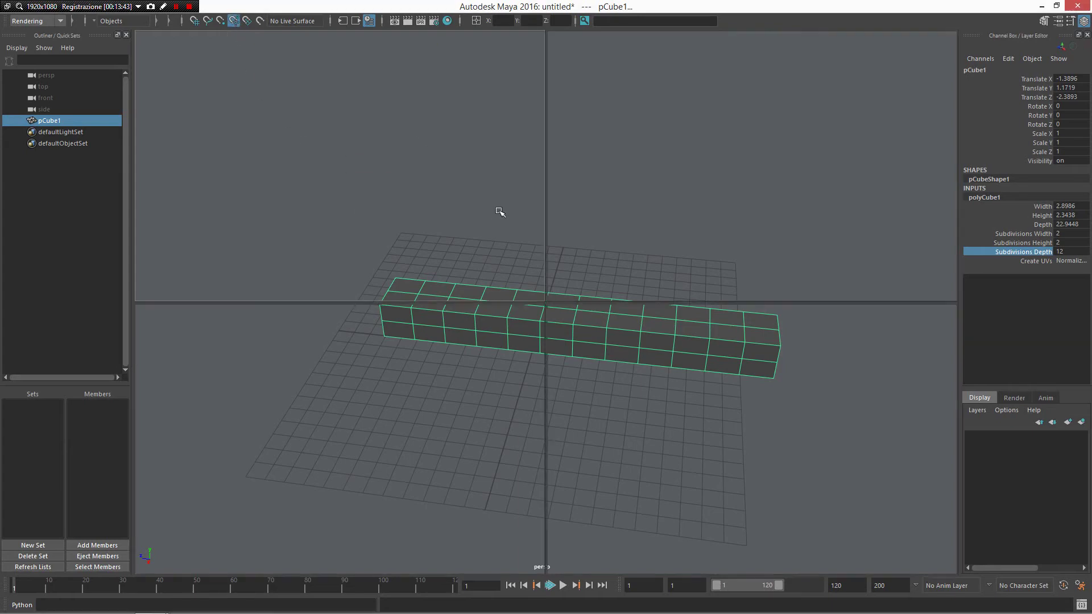
key("space")
key("space")
scroll(507, 288, "down", 5)
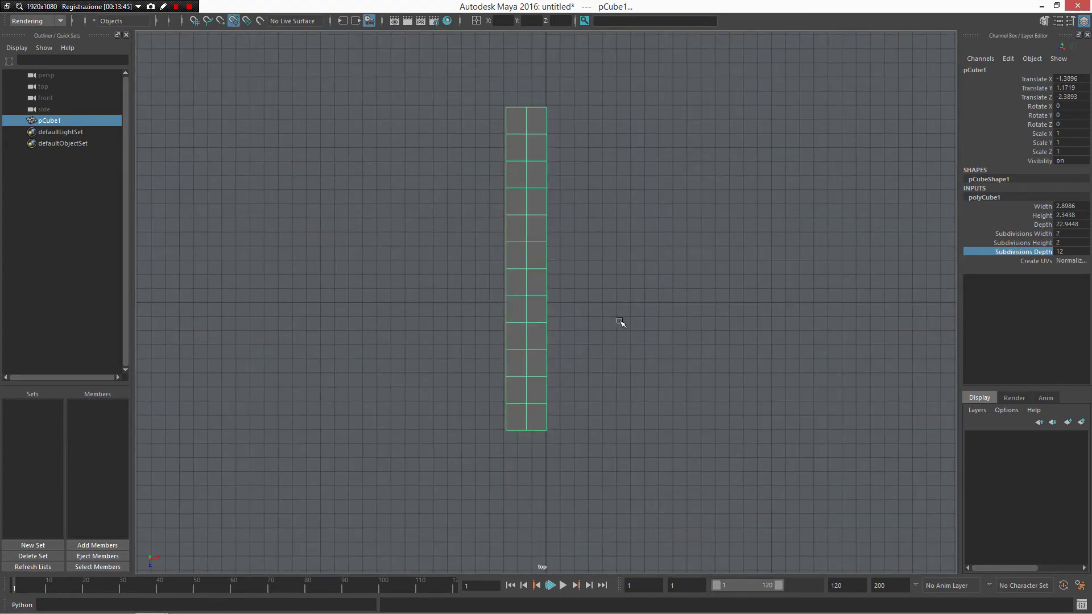
right_click_drag(499, 438, 247, 528)
left_click(507, 450)
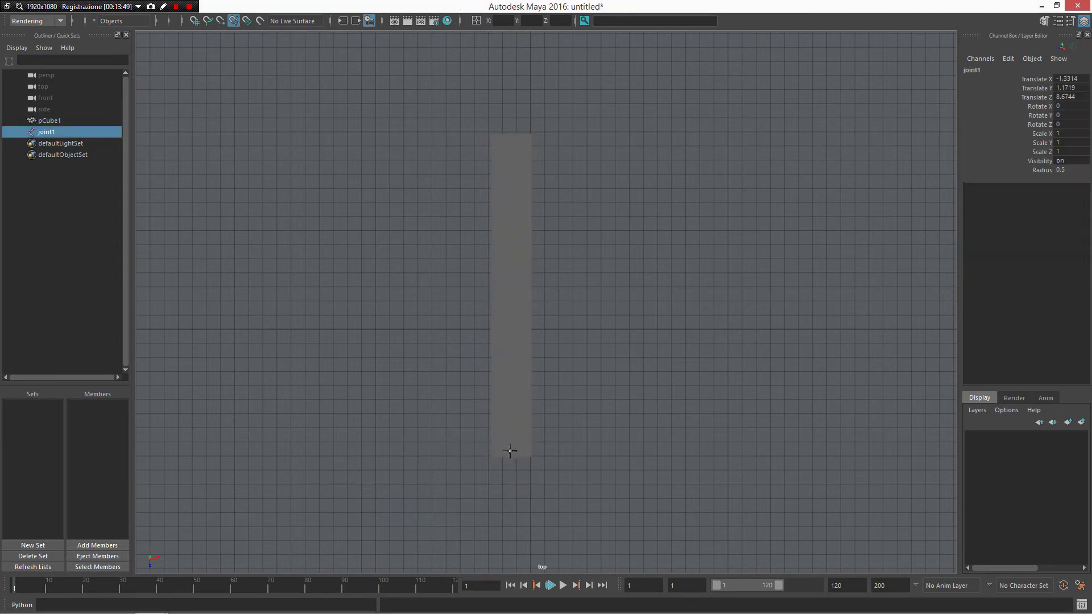
left_click(510, 376)
left_click(511, 299)
left_click(510, 269)
left_click_drag(510, 249, 514, 187)
left_click(516, 139)
key("Return")
key("space")
key("space")
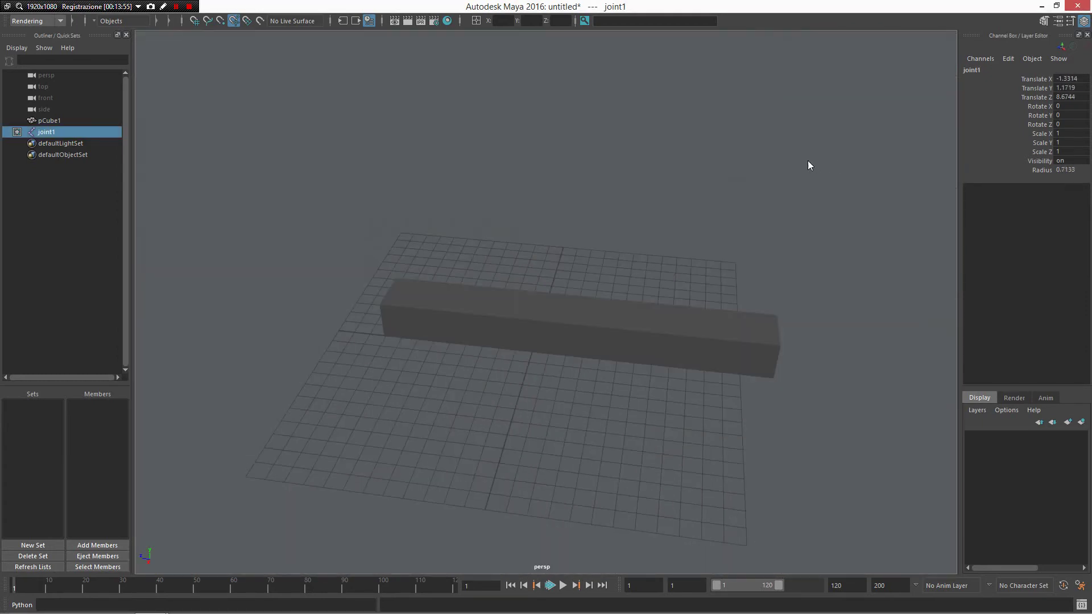
Step: Select the root joint and the box in wireframe display and bind them with Bind Skin
mouse_move(788, 158)
left_mouse_down("alt")
mouse_move(784, 251)
mouse_move(700, 275)
mouse_move(718, 209)
left_mouse_up("alt")
key("5")
key("4")
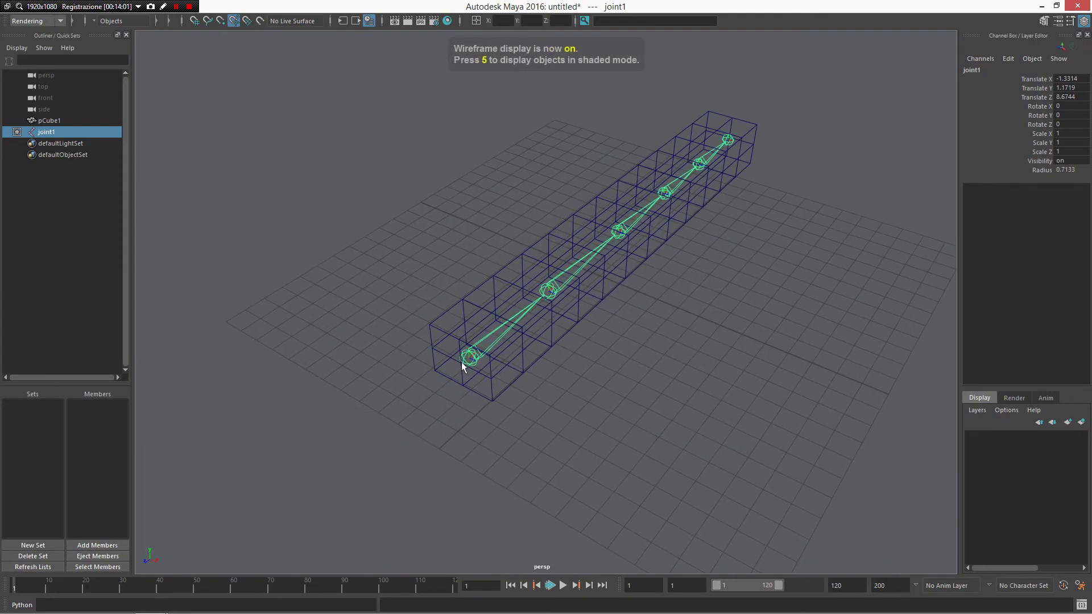
left_click(518, 365)
scroll(454, 387, "up", 3)
left_click(450, 388)
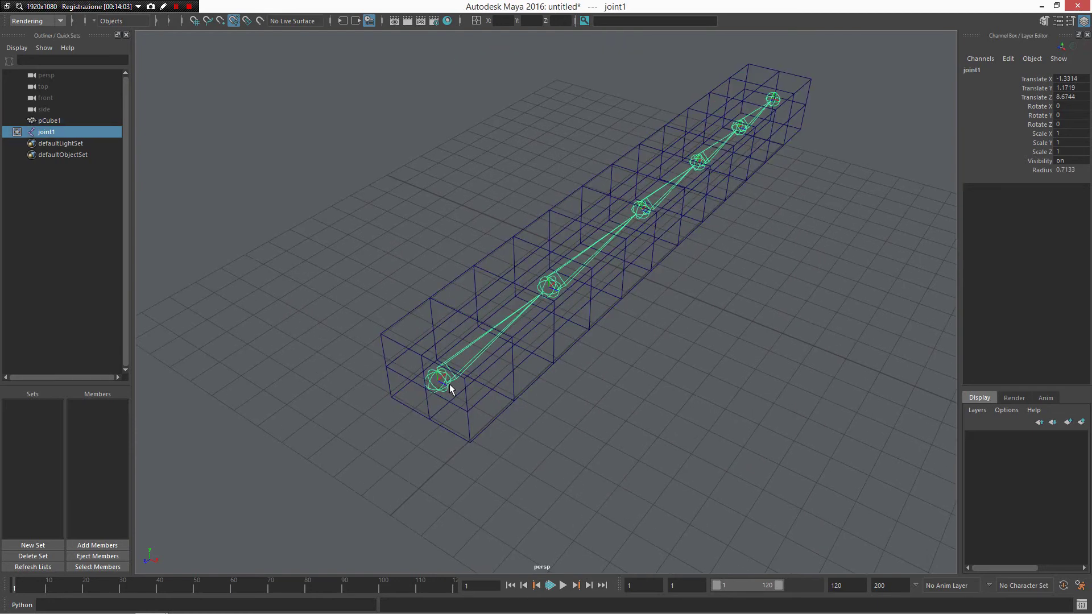
left_click(576, 340, "shift")
left_click_drag(650, 376, 590, 328, "alt")
key("g")
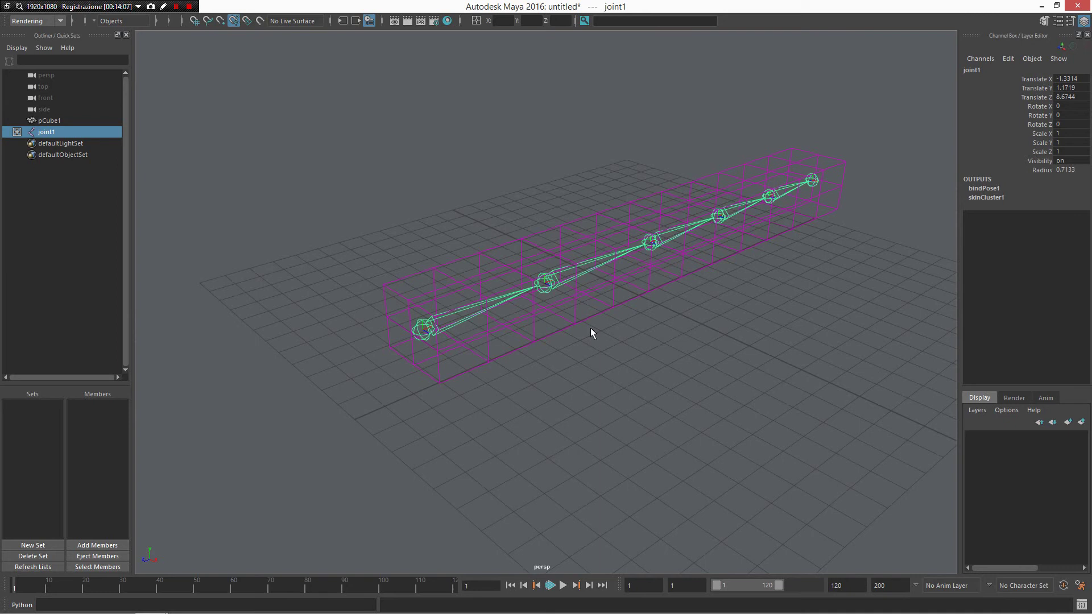
Step: Rotate the third joint to about -18.8, -52 and 65.4 in X, Y and Z and show the bend shaded
left_click(650, 243)
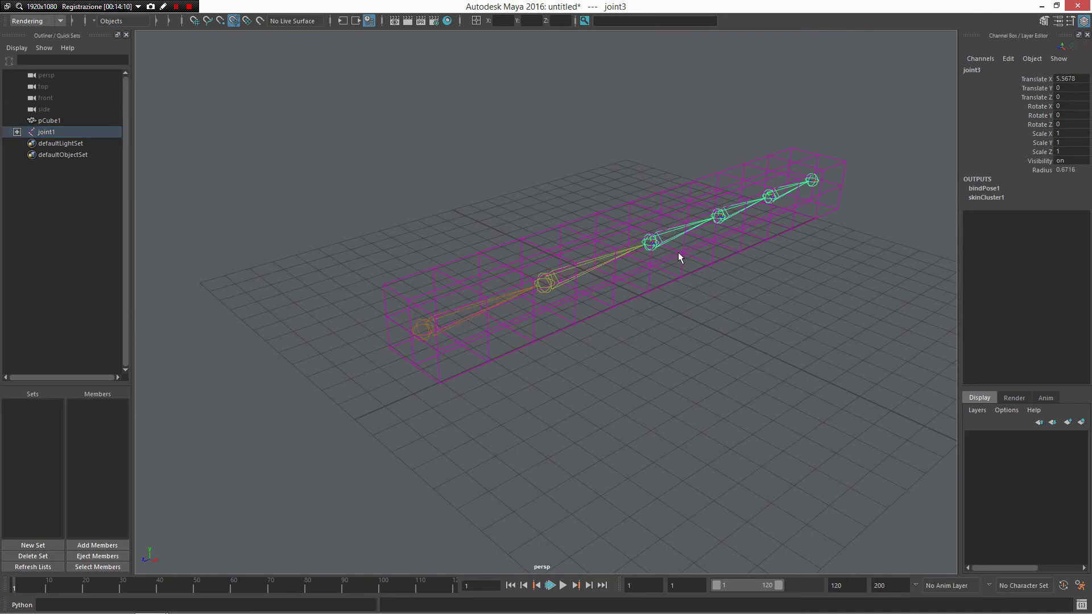
key("w")
key("e")
mouse_move(630, 246)
left_mouse_down()
mouse_move(585, 261)
mouse_move(558, 197)
mouse_move(670, 256)
mouse_move(554, 223)
mouse_move(529, 285)
left_mouse_up()
key("5")
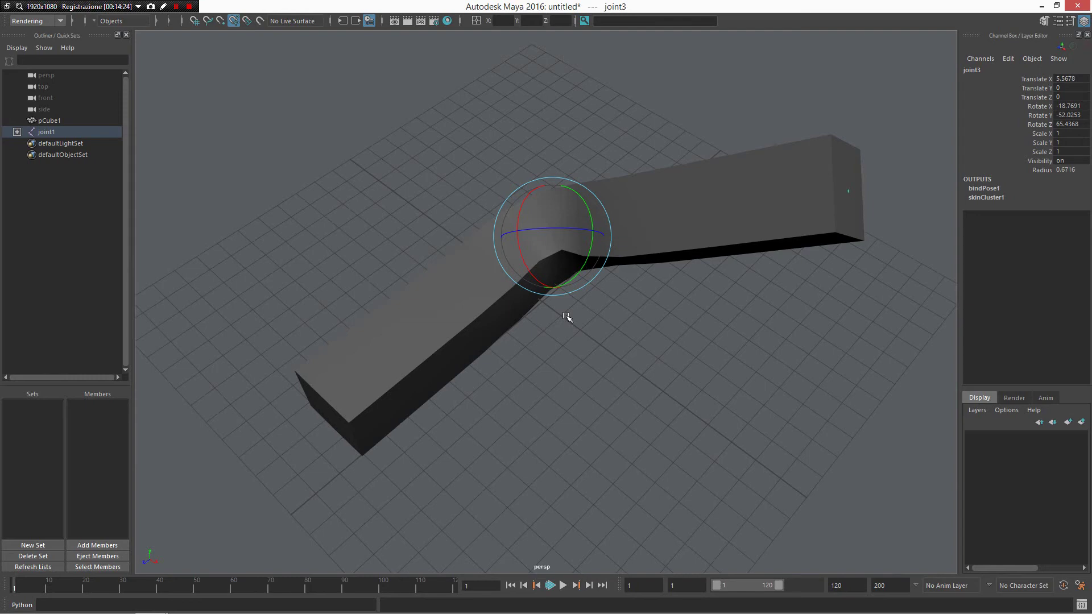
Step: Undo the third joint's rotation and the skin binding, and clear the selection
key("ctrl+z")
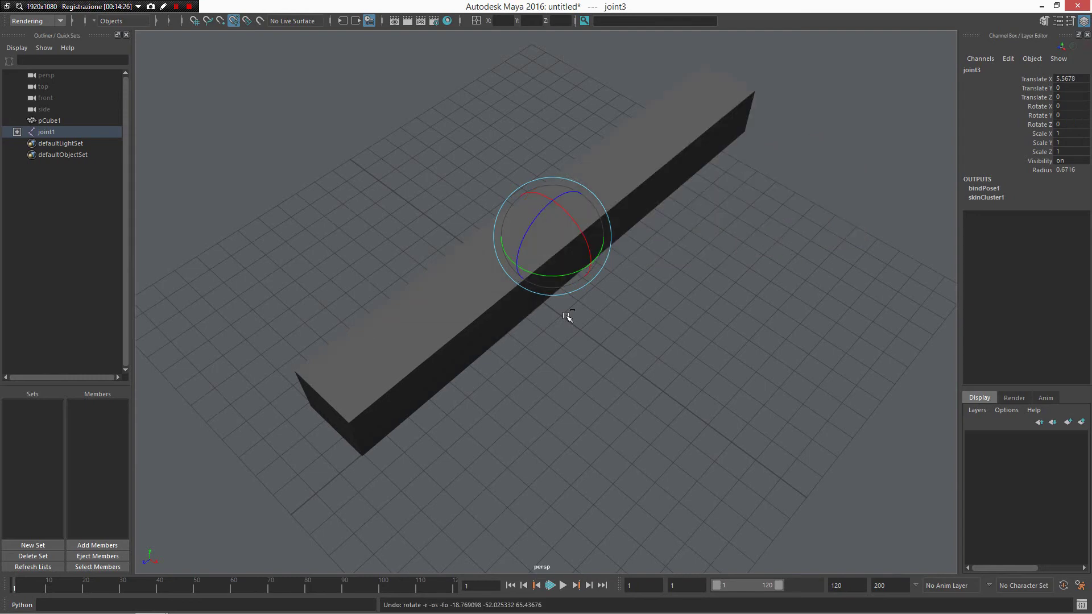
key("ctrl+z")
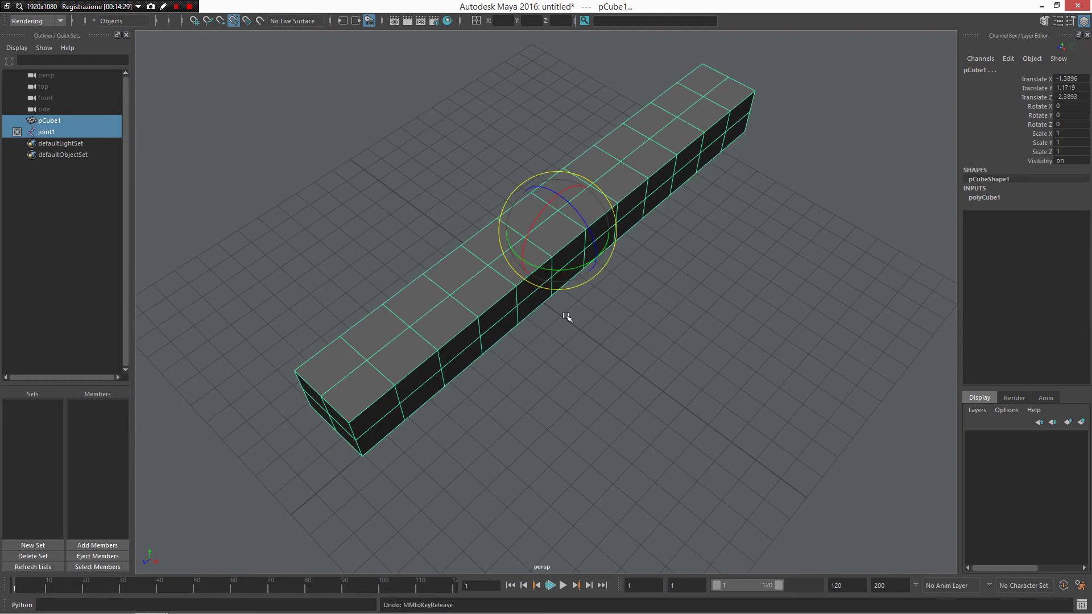
left_click(553, 335)
Step: Select the root joint and the box and bind them with Rigid Bind
key("4")
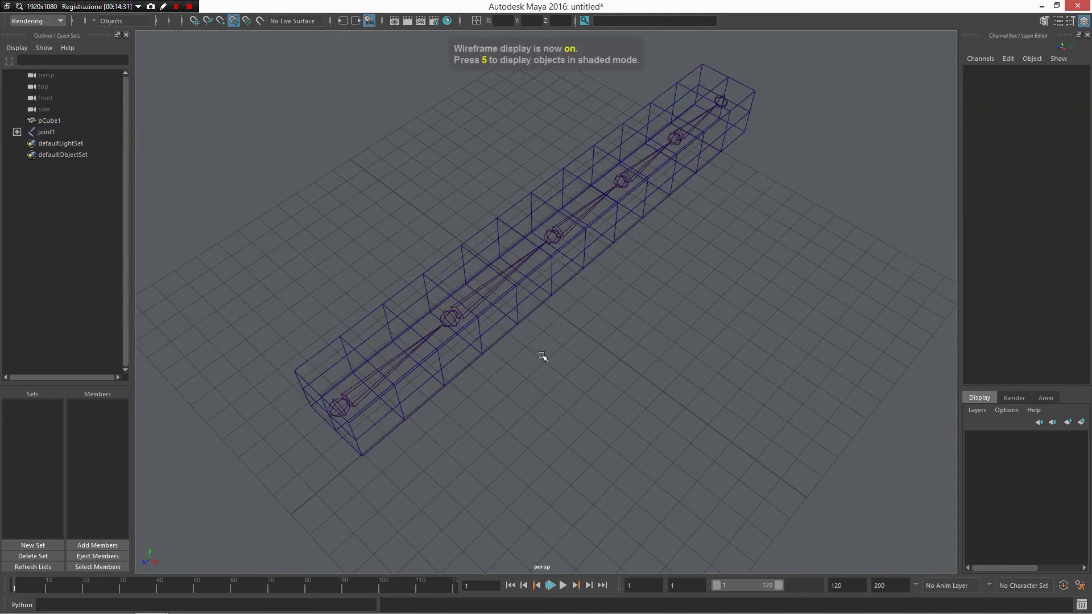
left_click(366, 404)
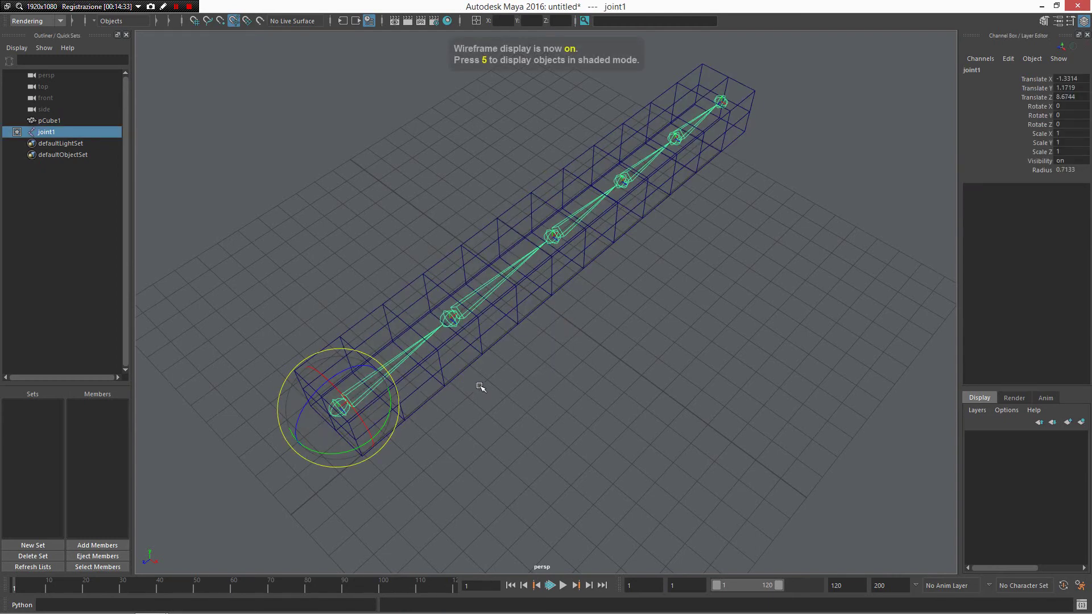
left_click(441, 374, "shift")
key("5")
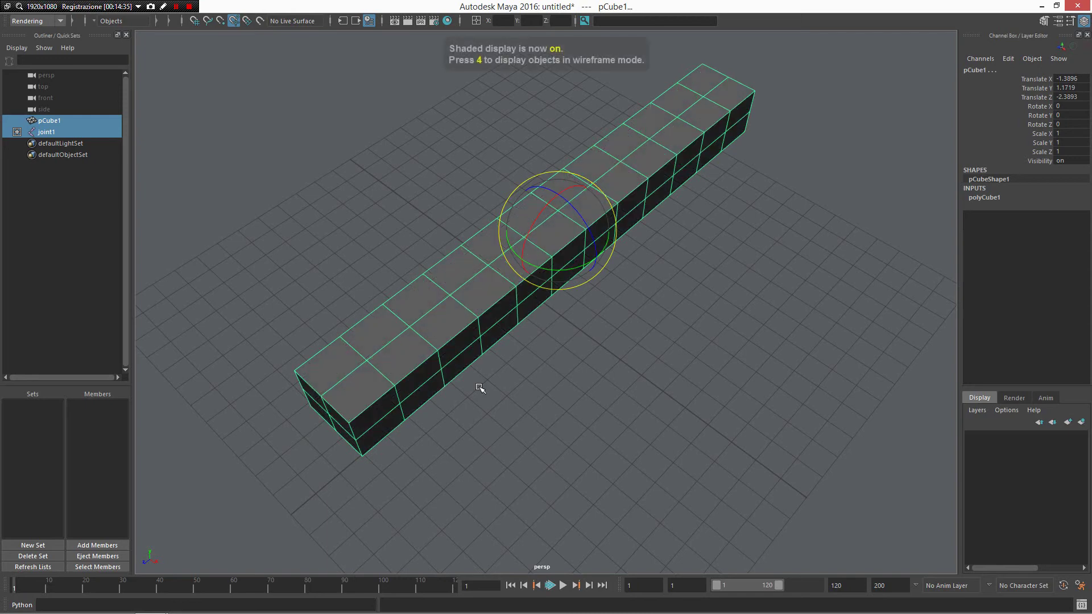
right_click(451, 356, "shift")
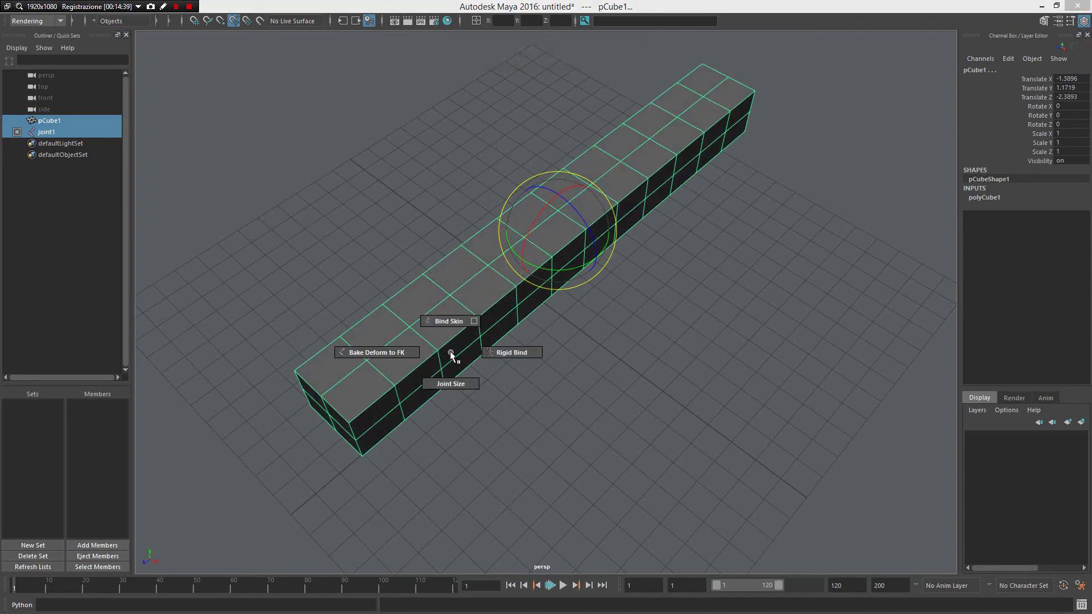
left_click(545, 363)
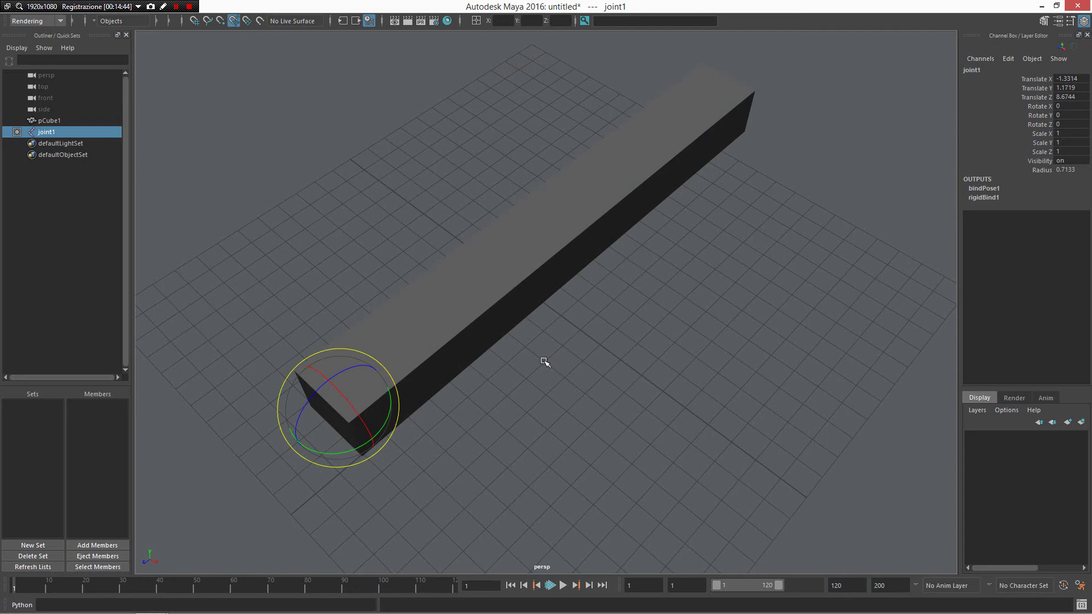
Step: Rotate the second joint about 75.9 degrees and the third joint about 75.1 degrees around Z
left_click(598, 219)
left_click_drag(616, 278, 558, 288, "alt")
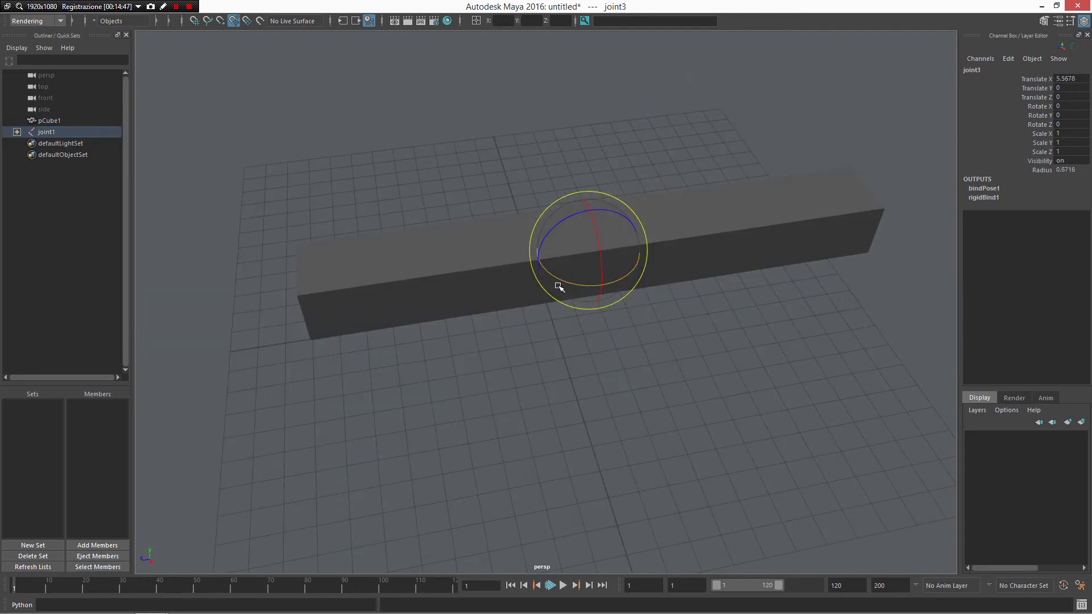
key("5")
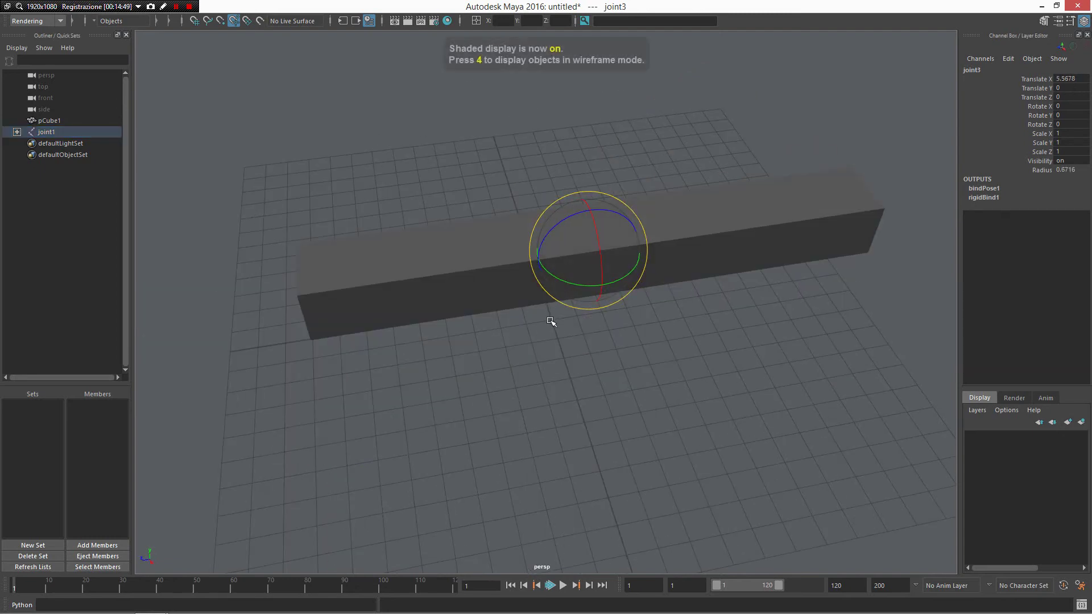
key("4")
left_click(449, 271)
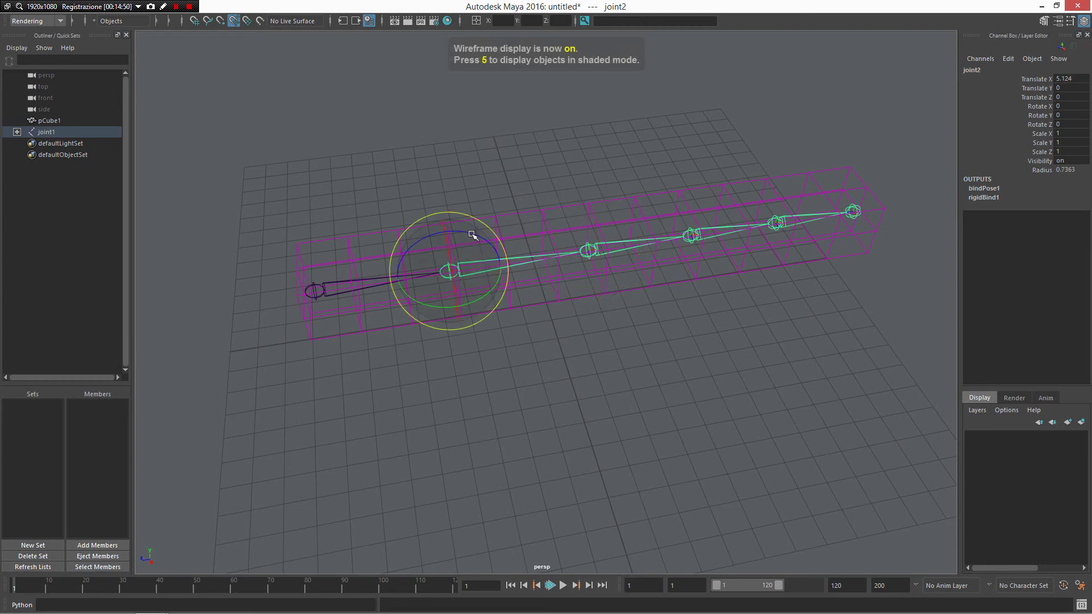
left_click_drag(469, 234, 377, 227)
left_click_drag(455, 324, 496, 312, "alt")
middle_click_drag(561, 188, 579, 254, "alt")
left_click(485, 237)
left_click_drag(471, 230, 455, 255)
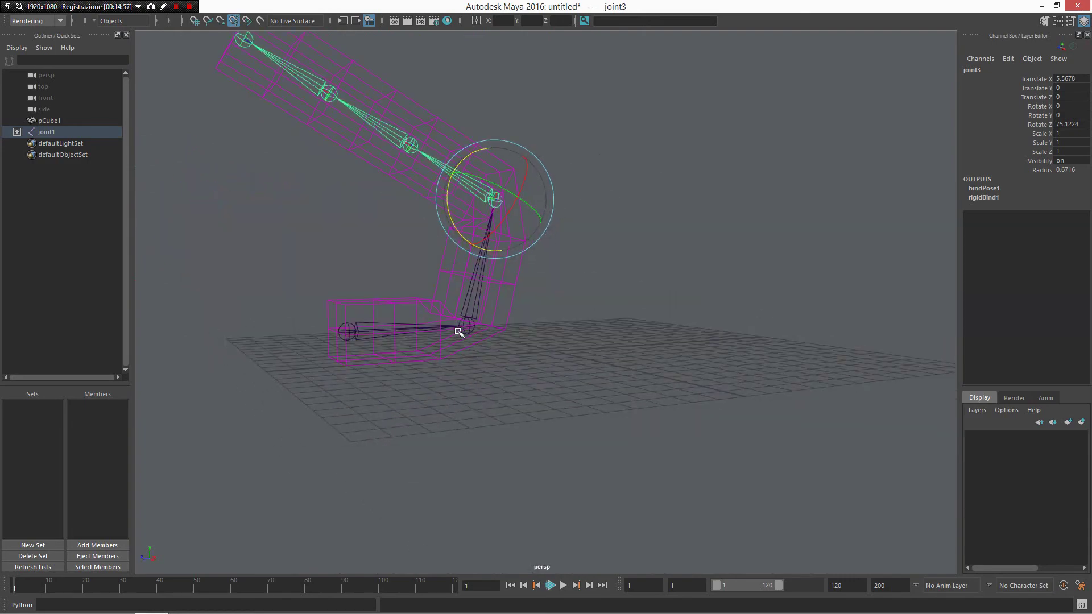
Step: Examine the bent box in shaded display and undo both joint rotations
key("5")
left_click(483, 320)
mouse_move(481, 316)
left_mouse_down("alt")
mouse_move(677, 312)
mouse_move(551, 366)
mouse_move(478, 318)
left_mouse_up("alt")
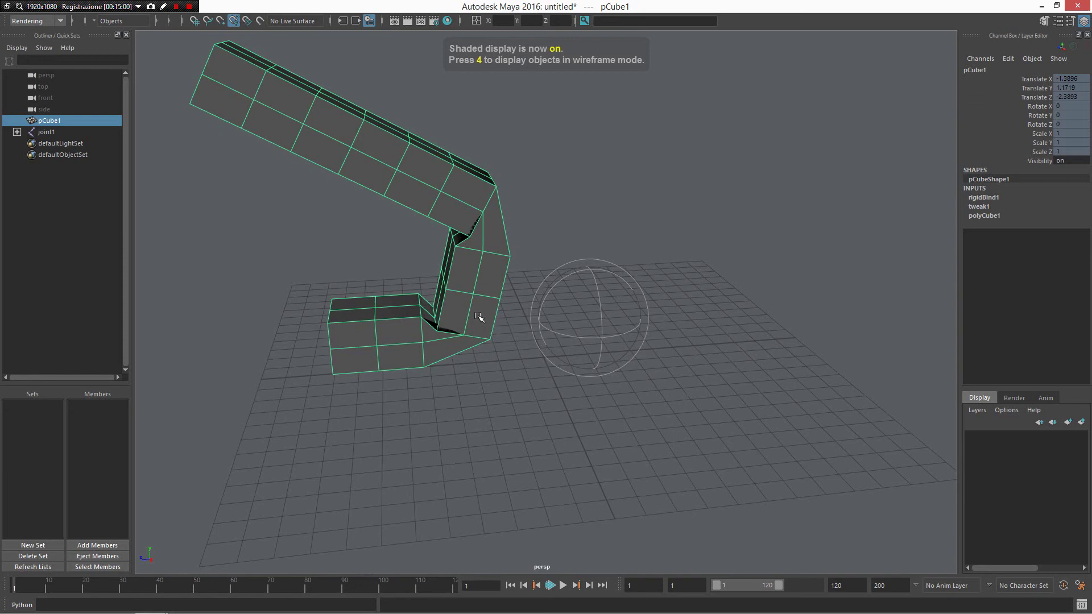
key("ctrl+z")
key("ctrl+z")
key("ctrl+z")
key("ctrl+z")
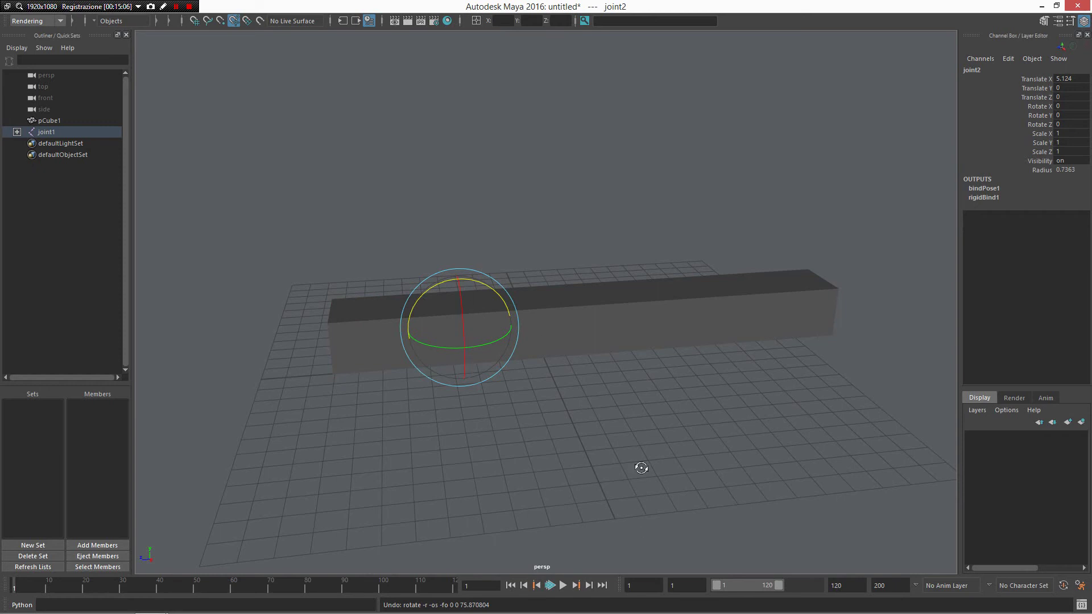
Step: Apply a Delta Mush deformer to the rigid-bound box
left_click_drag(638, 465, 682, 455, "alt")
left_click(706, 281)
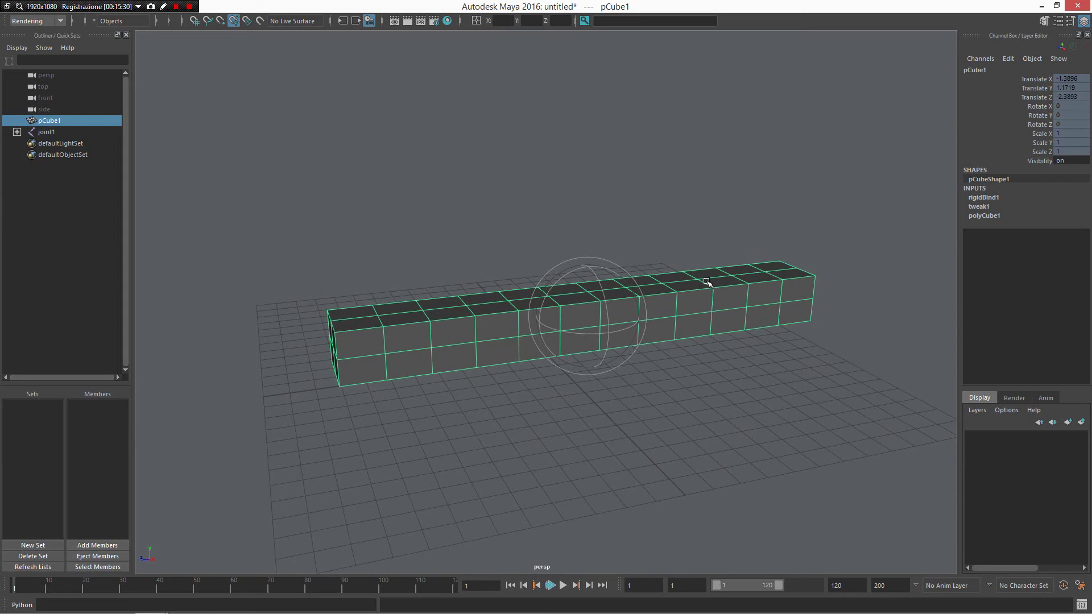
right_click(431, 314, "shift")
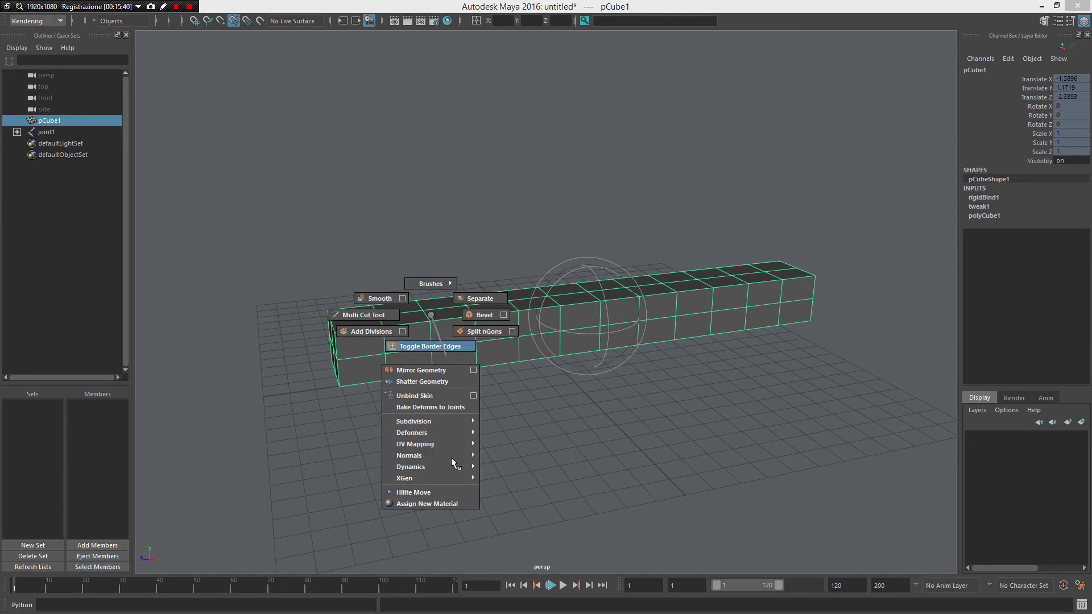
mouse_move(448, 432)
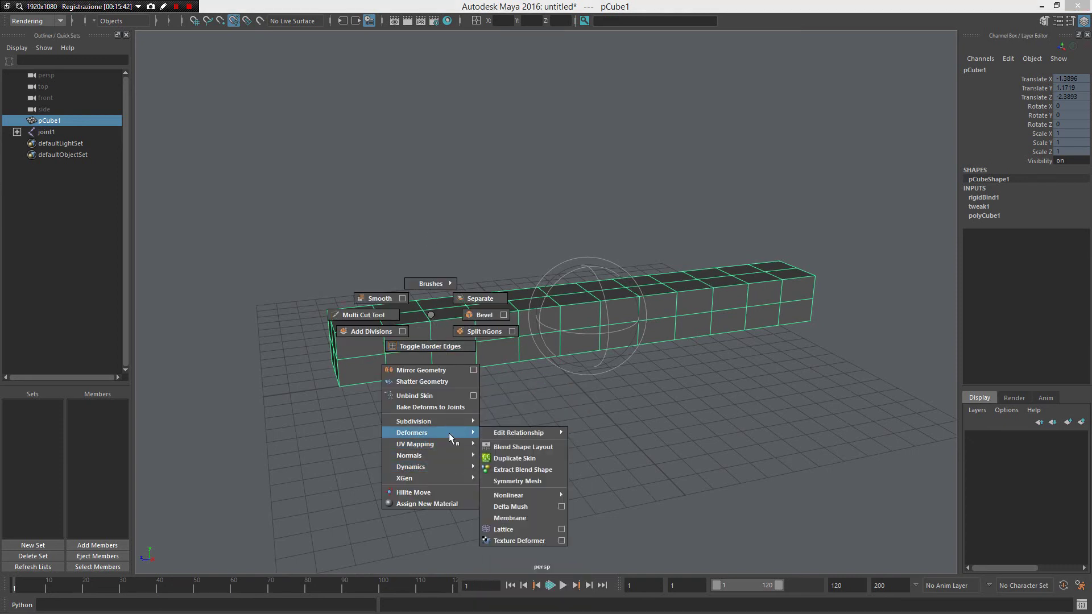
left_click(520, 510)
Step: Rotate the third joint about 70.6 degrees around Z to check the smoothed bend, and undo the rotation
left_click(603, 389)
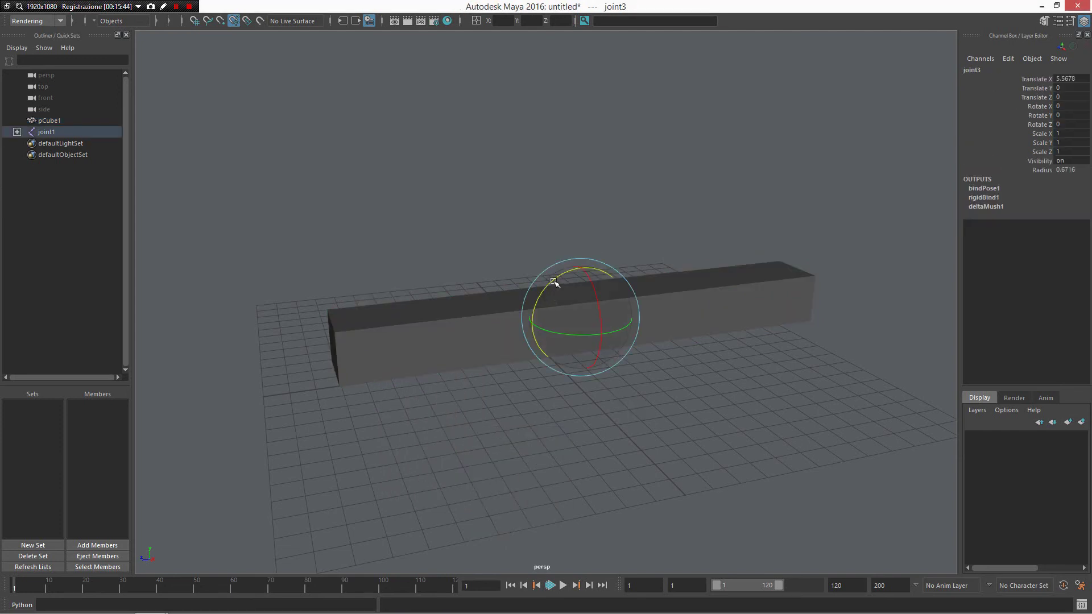
left_click_drag(554, 280, 514, 337)
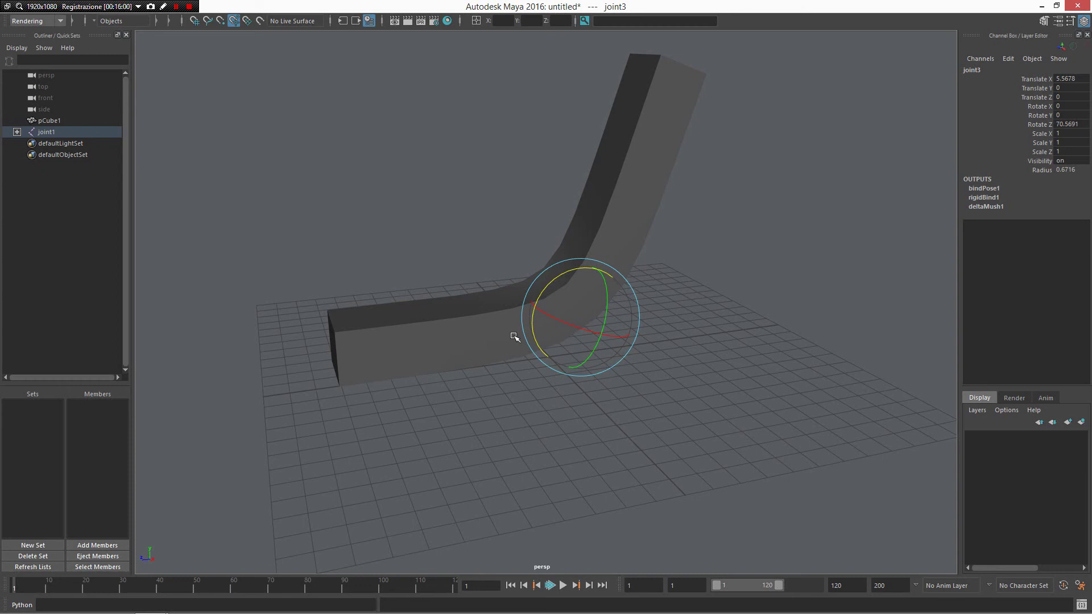
key("ctrl+z")
Step: Select the box and examine the deformers in its input list
left_click(770, 264)
left_click_drag(733, 236, 1022, 307, "alt")
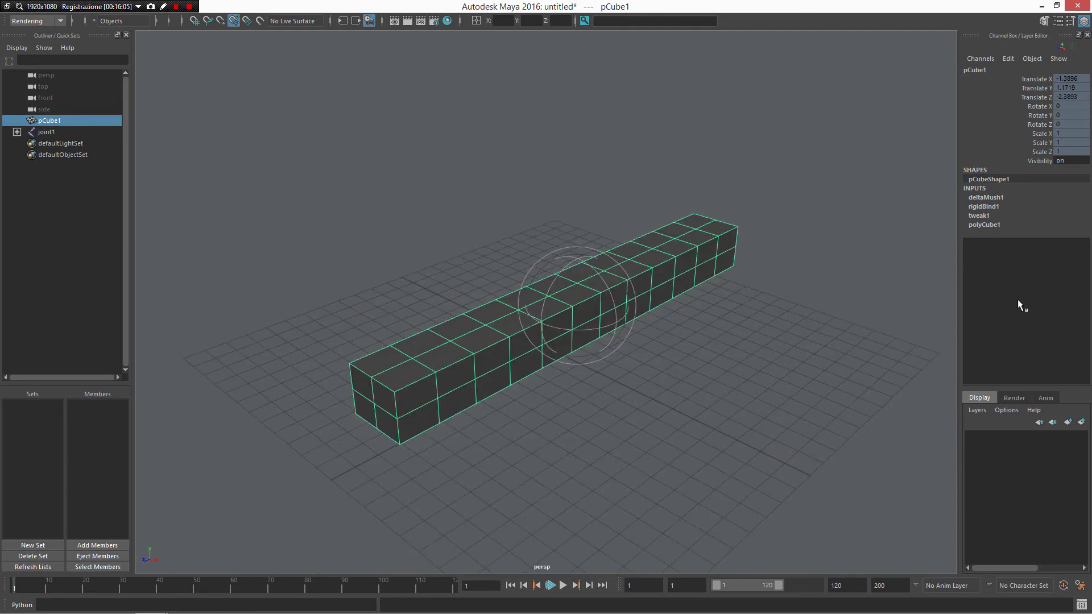
scroll(728, 273, "up", 2)
scroll(599, 343, "up", 1)
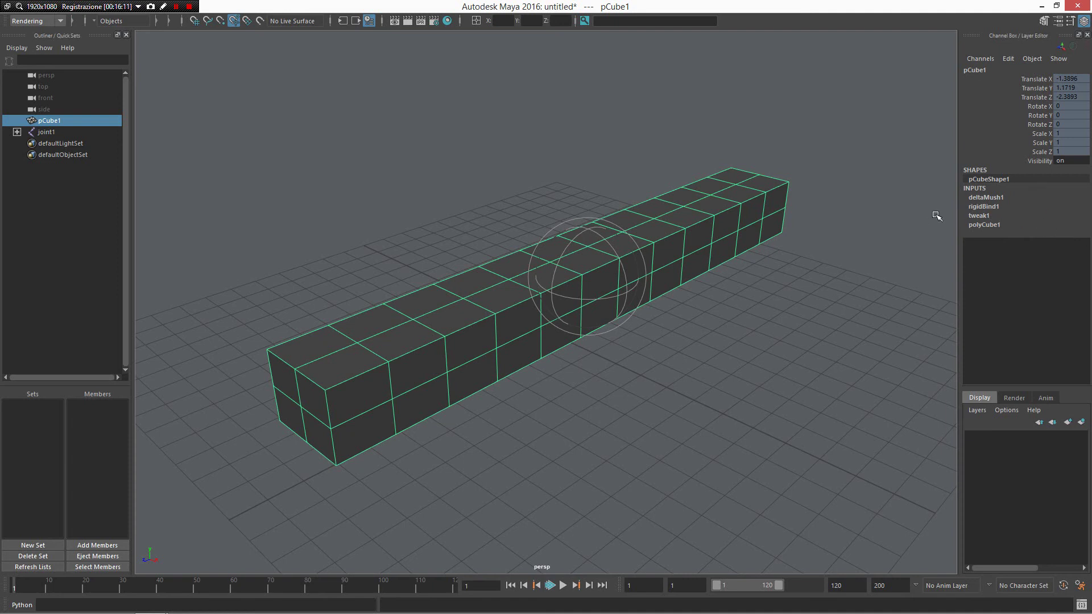
left_click_drag(797, 322, 718, 328, "alt")
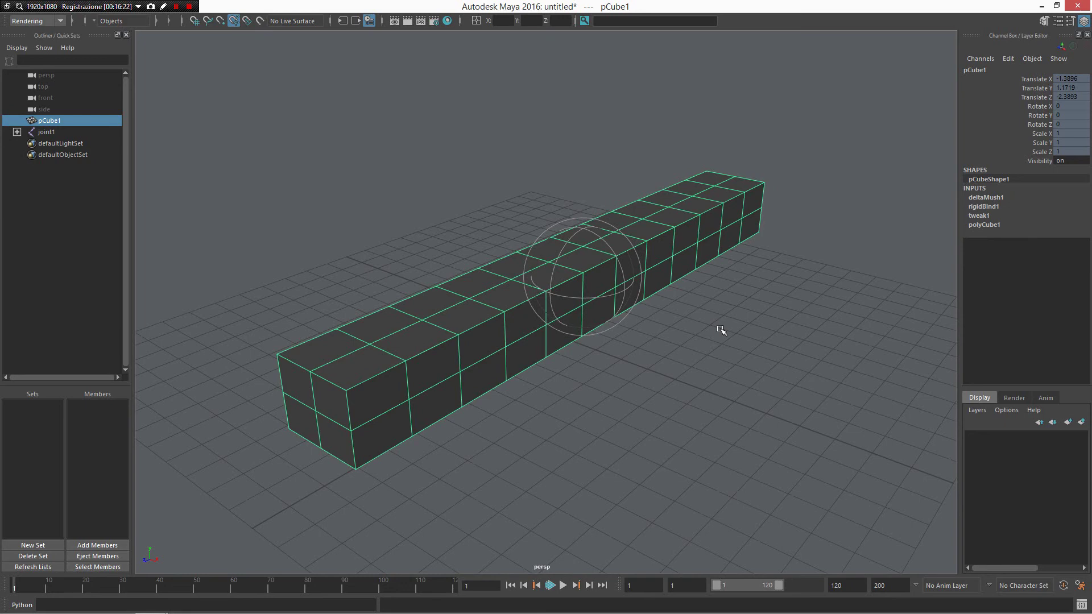
Step: Run Bake Deform to FK on the box and its root joint, selecting both in wireframe display
left_click(492, 492)
key("4")
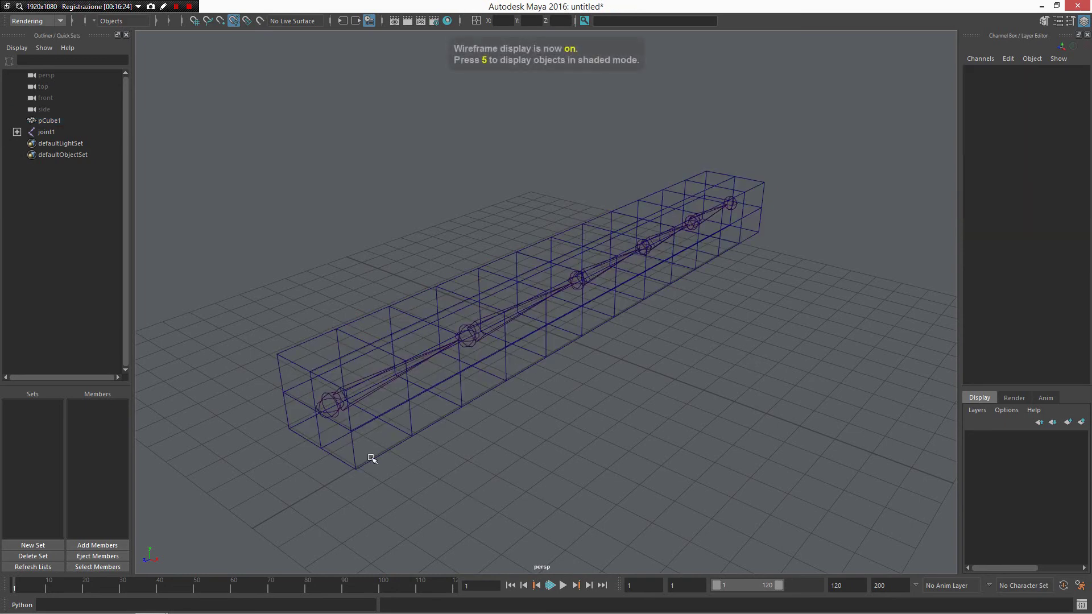
left_click(323, 406)
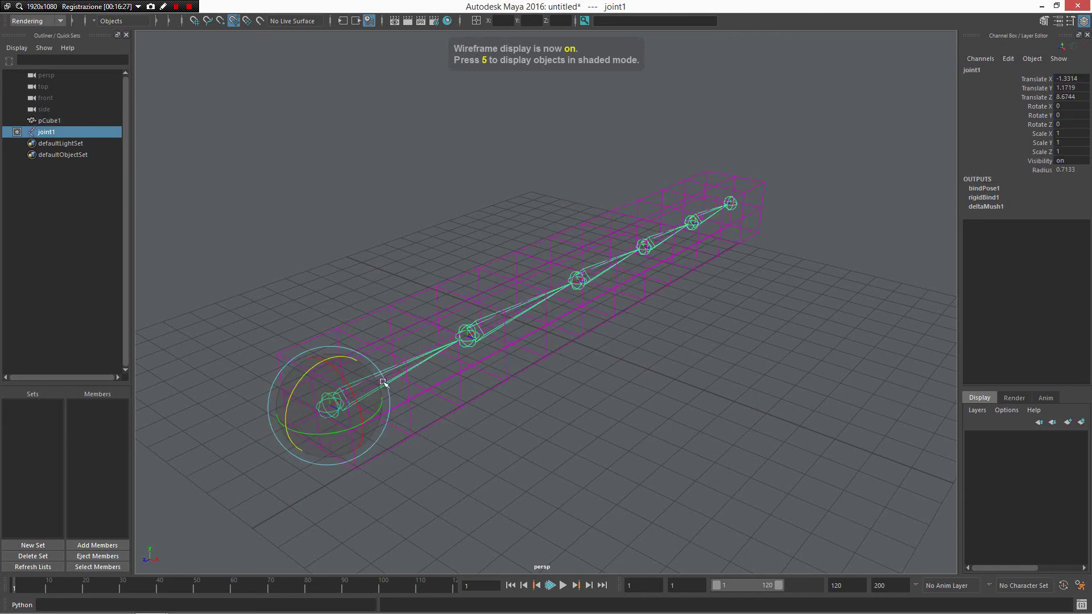
left_click_drag(452, 392, 506, 459, "alt")
right_click_drag(506, 458, 404, 336, "alt")
left_click_drag(421, 284, 448, 336, "alt")
left_click(494, 291, "shift")
left_click_drag(494, 292, 478, 282, "alt")
right_click(499, 286, "shift")
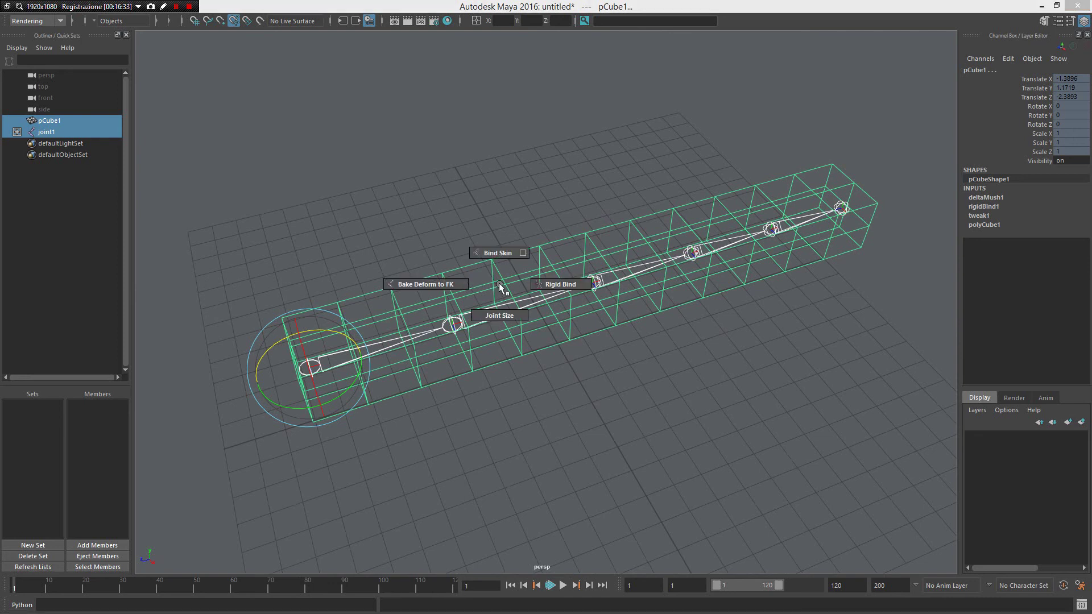
right_click_drag(499, 283, 421, 306, "shift")
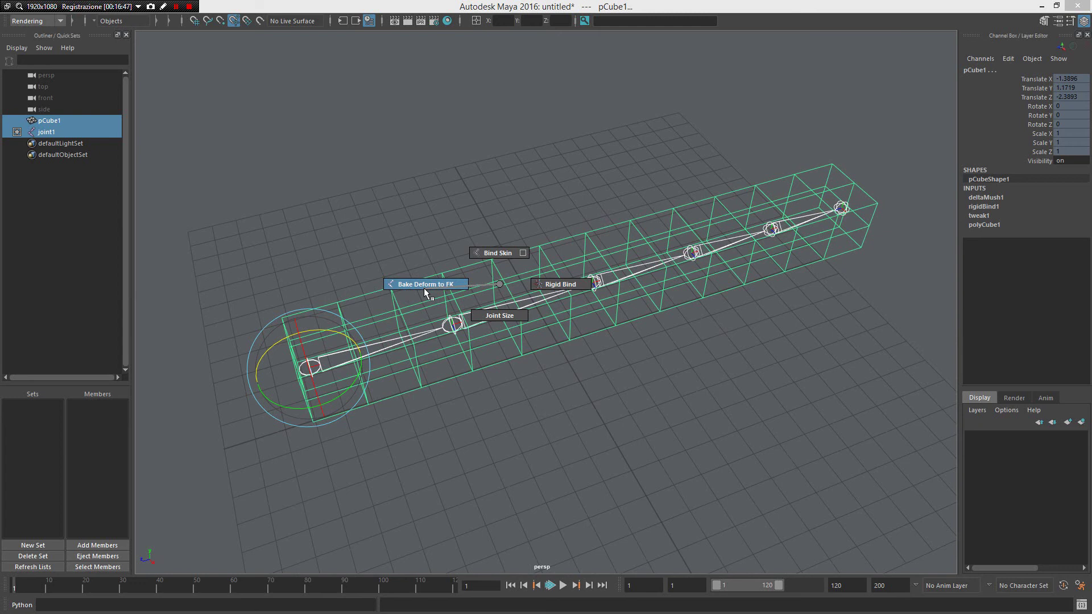
left_click(424, 288)
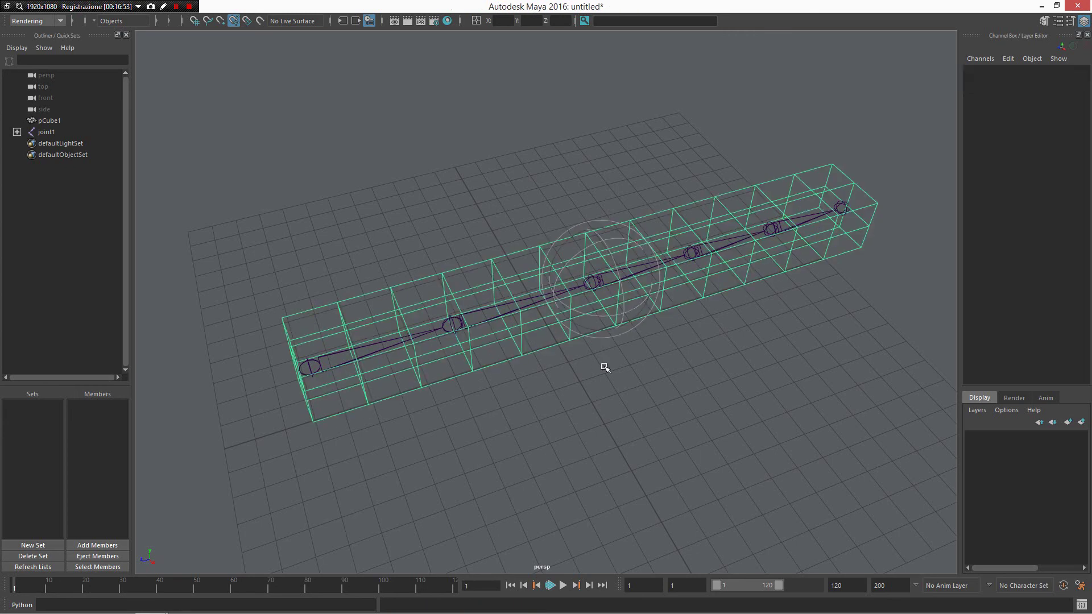
Step: Rotate the third joint of the baked chain upward around Z to bend the box
left_click(496, 414)
left_click(569, 340)
left_click_drag(571, 368, 604, 370, "alt")
left_click(364, 441)
left_click_drag(591, 450, 630, 314, "alt")
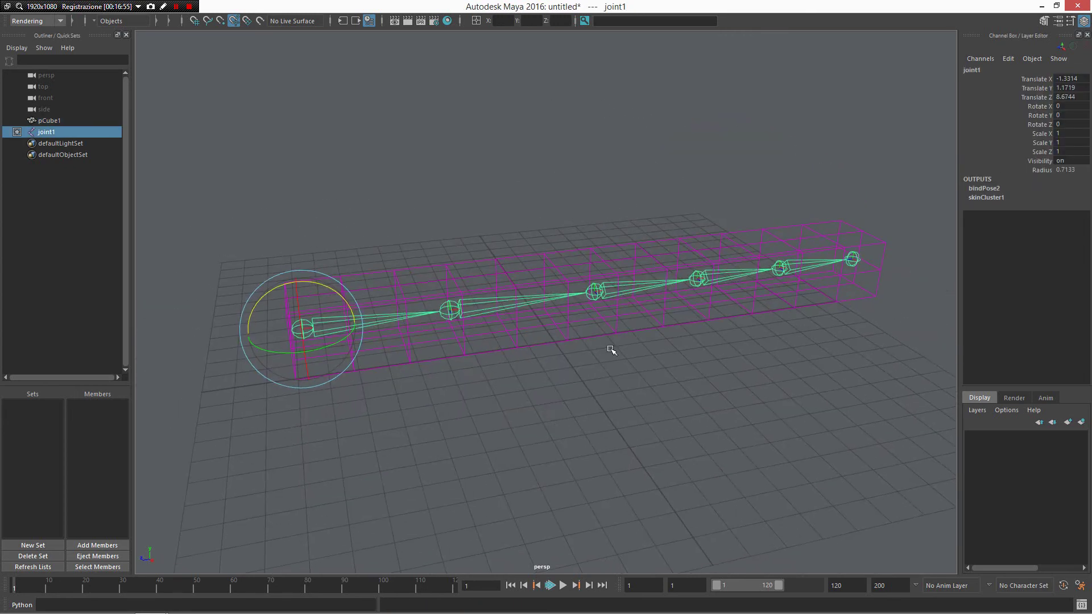
left_click(705, 303)
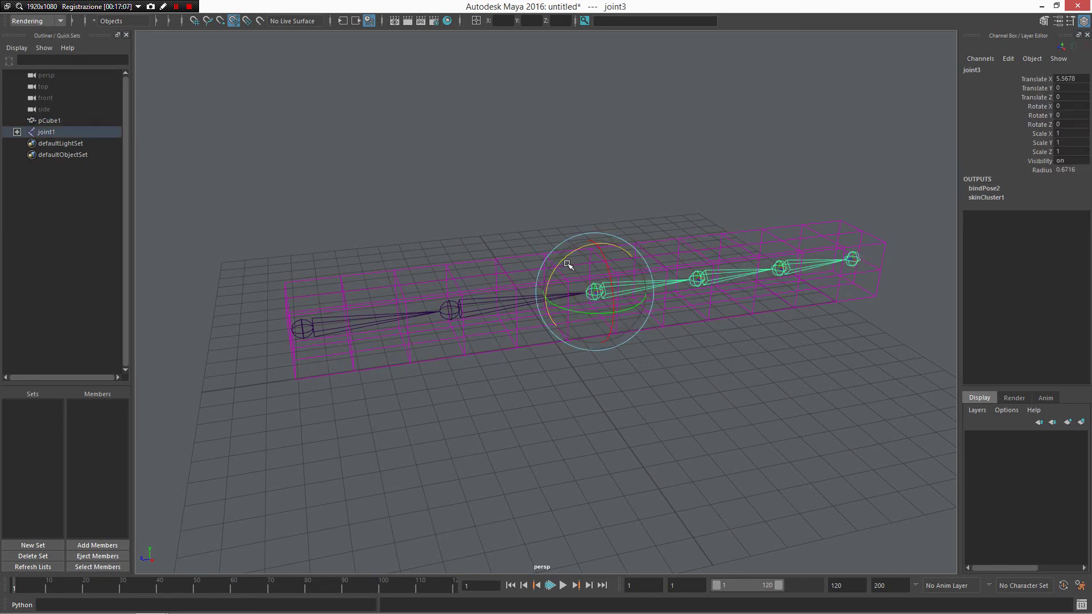
left_click_drag(565, 256, 436, 361)
Step: Select the bent box and examine its baked deformation and input list in shaded display
left_click_drag(641, 419, 619, 363, "alt")
left_click(668, 275)
scroll(741, 224, "down", 3)
mouse_move(700, 261)
left_mouse_down("alt")
mouse_move(741, 224)
mouse_move(746, 248)
mouse_move(716, 275)
mouse_move(552, 248)
mouse_move(707, 250)
mouse_move(670, 268)
mouse_move(676, 281)
left_mouse_up("alt")
key("5")
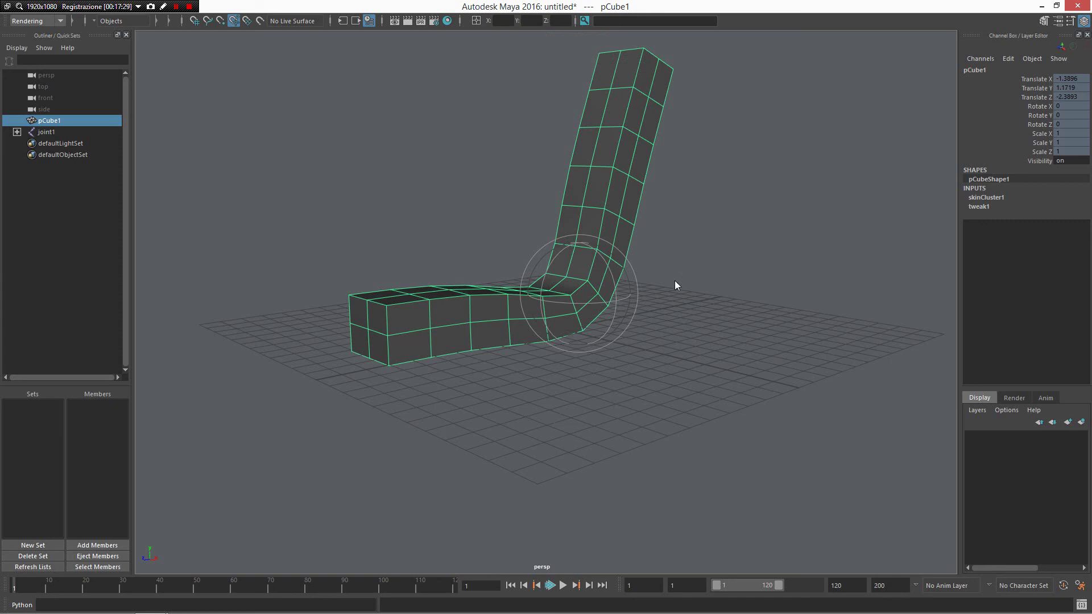
Step: Start a new empty scene, discarding the rigged box, and close and relaunch Maya
key("ctrl+n")
left_click(533, 314)
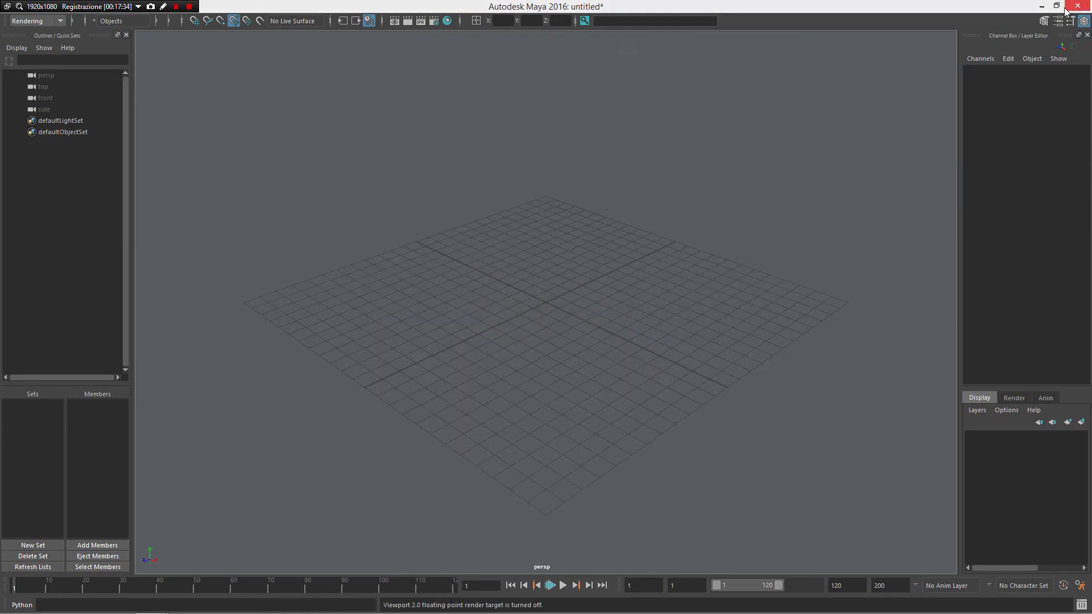
left_click(1076, 6)
left_click(536, 316)
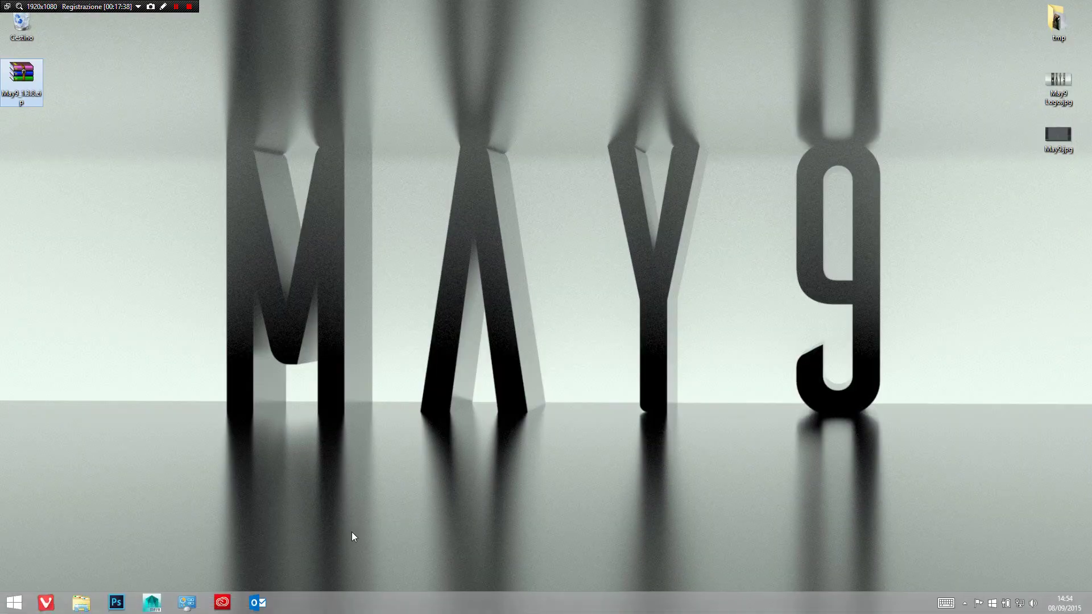
left_click(240, 481)
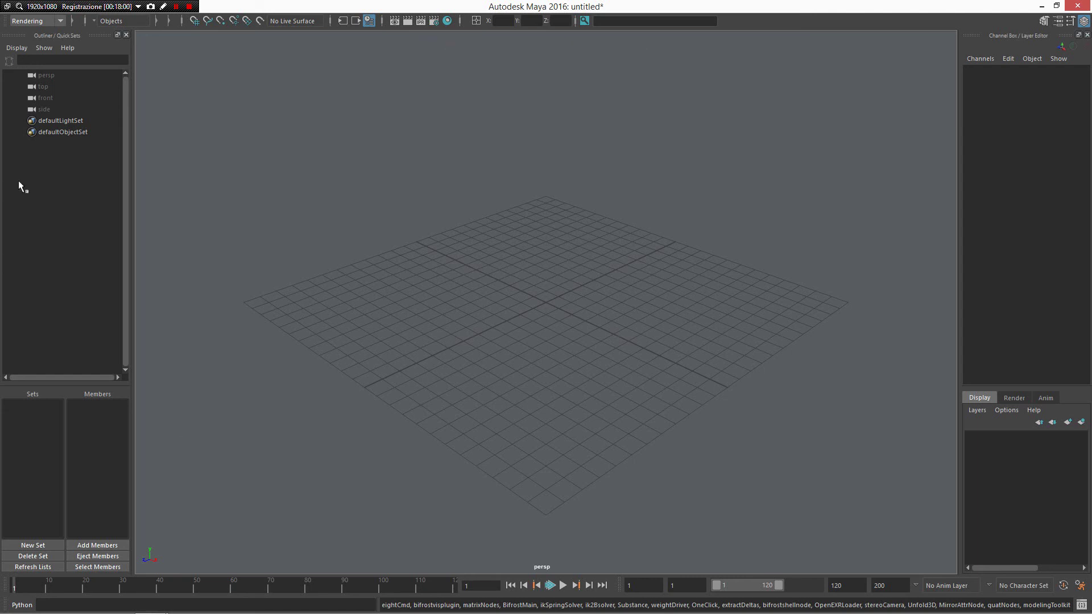
Step: Load the SOuP plug-in with May9's Plug-in Loaders
right_click(543, 299)
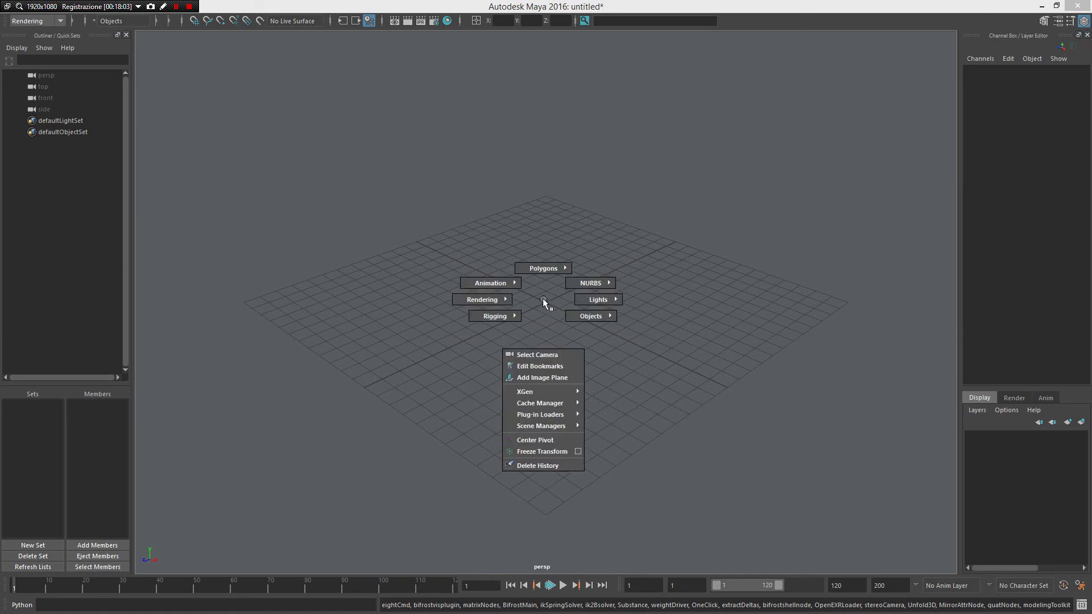
mouse_move(555, 417)
right_click_drag(554, 412, 641, 464)
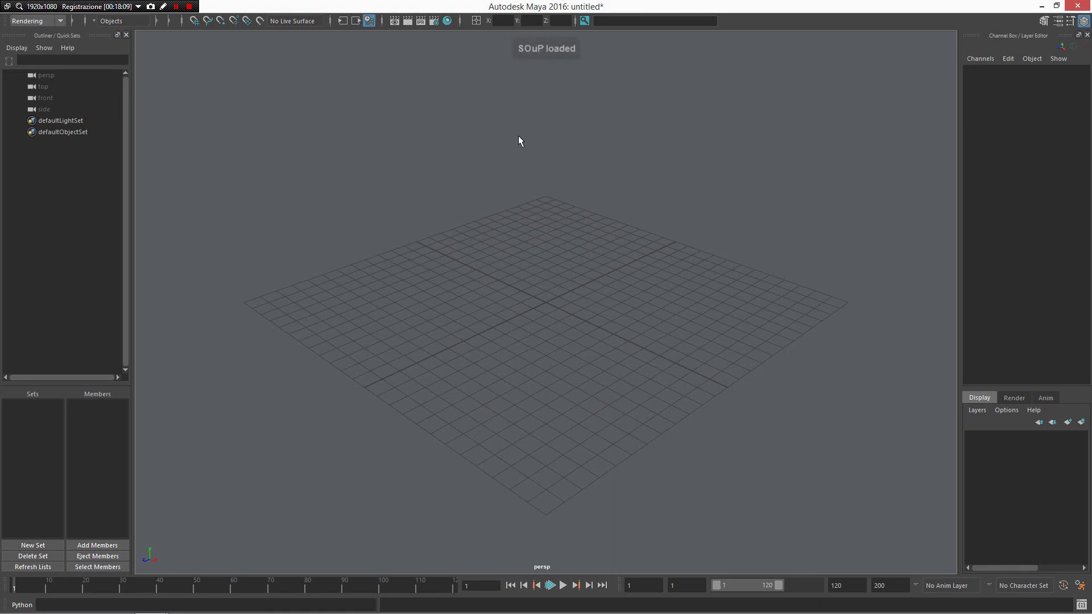
Step: Show the Shelf in the Maya interface to access the SOuP tools
right_click(5, 21)
left_click(6, 23)
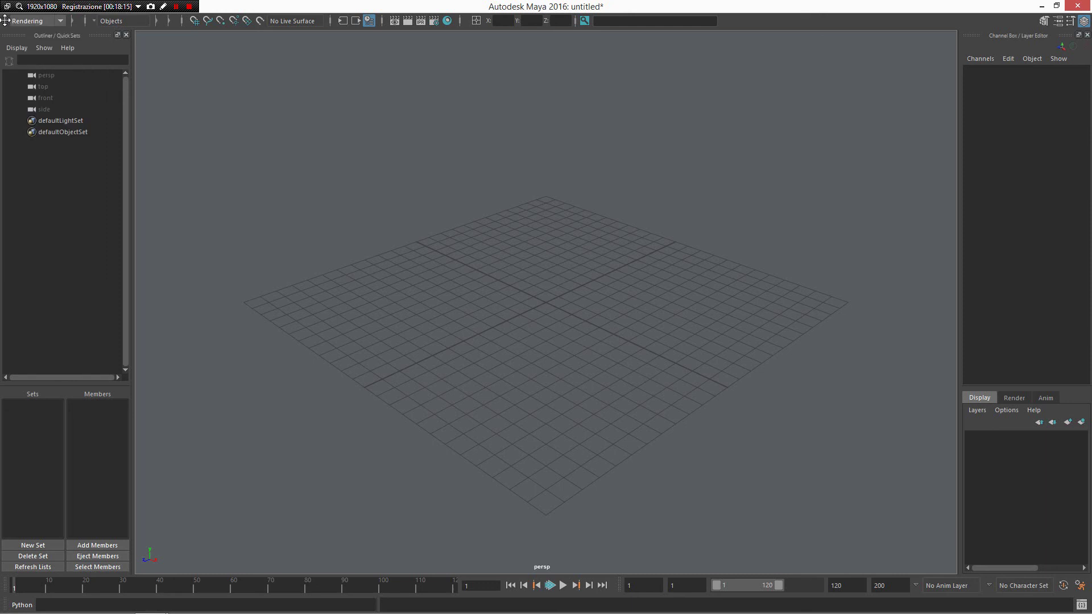
right_click(6, 21)
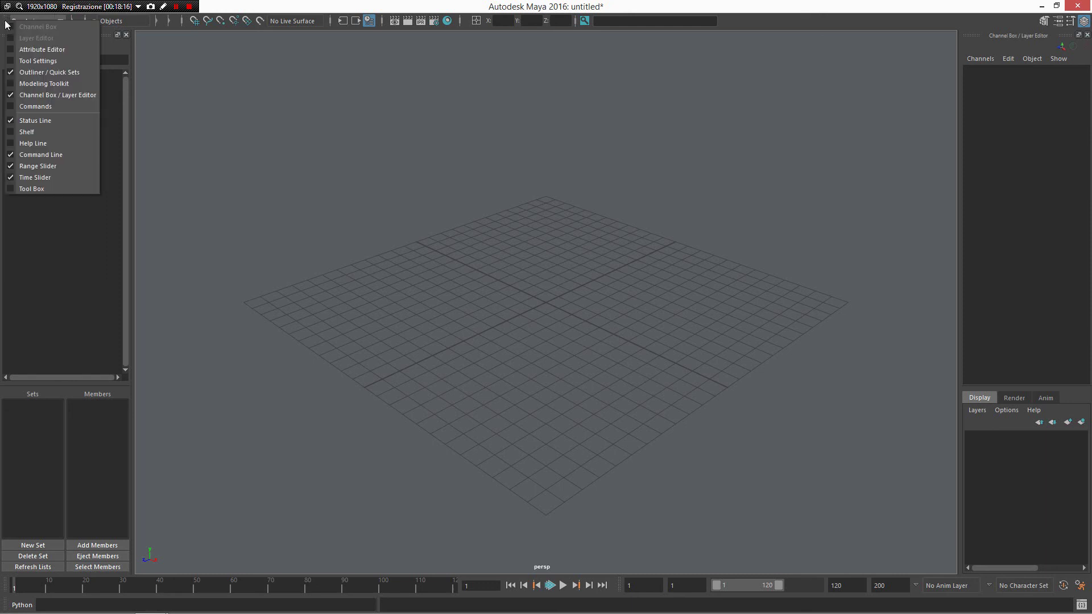
left_click(46, 130)
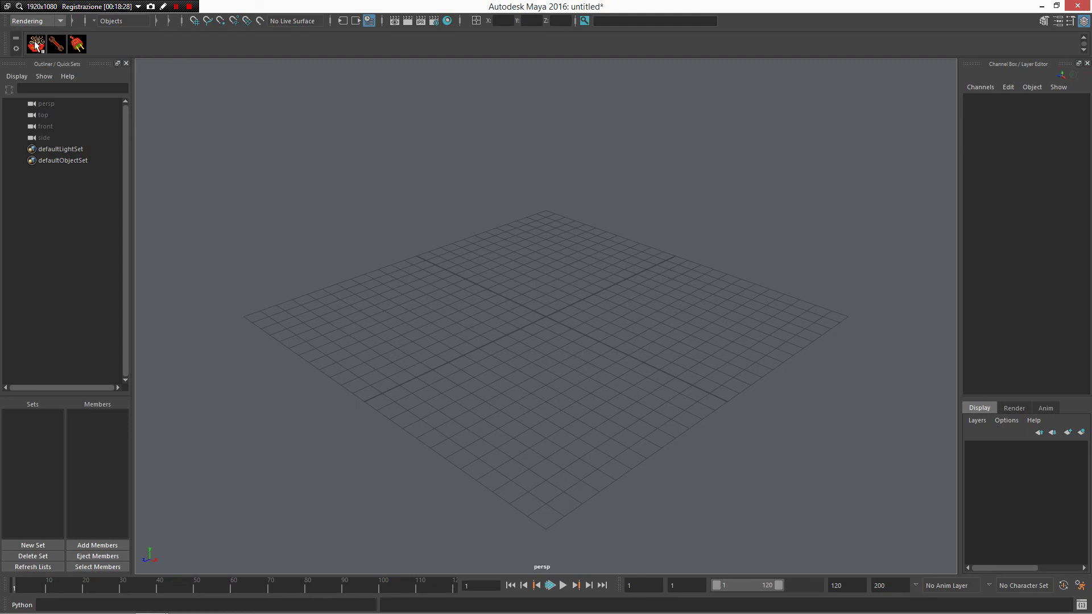
Step: Browse the SOuP shelf's lists of nodes, tools and connect options
left_click(66, 46)
left_click(44, 46)
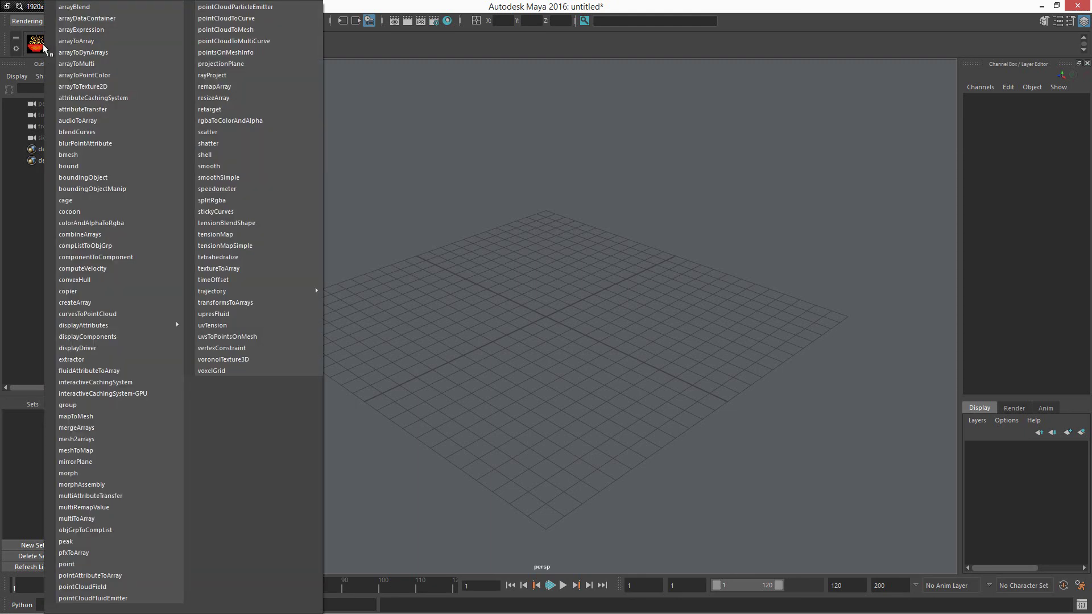
left_click(40, 46)
left_click(35, 46)
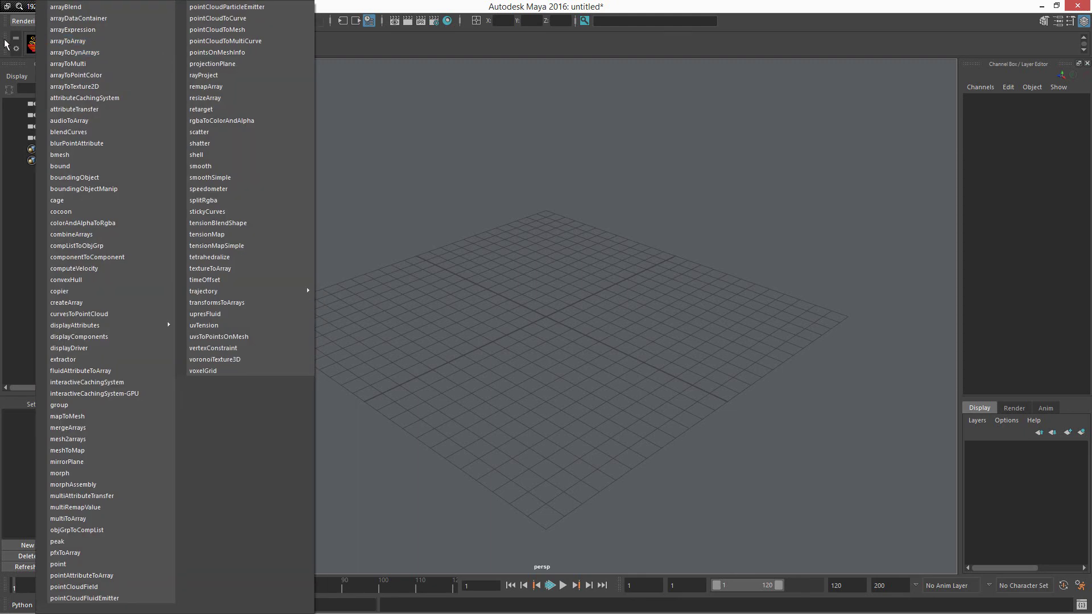
left_click(0, 36)
left_click(55, 39)
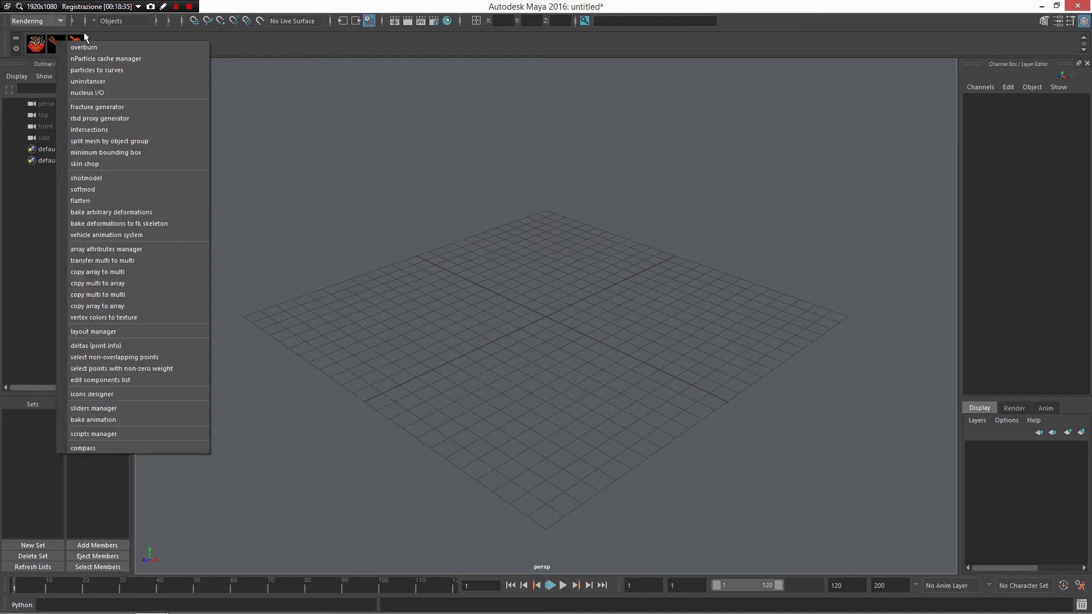
left_click(80, 41)
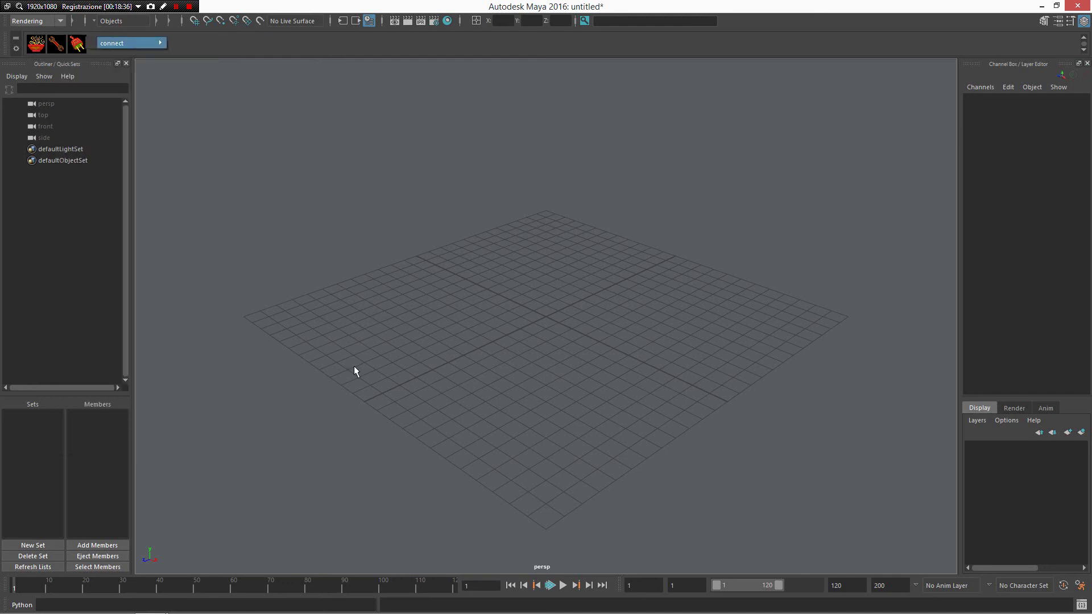